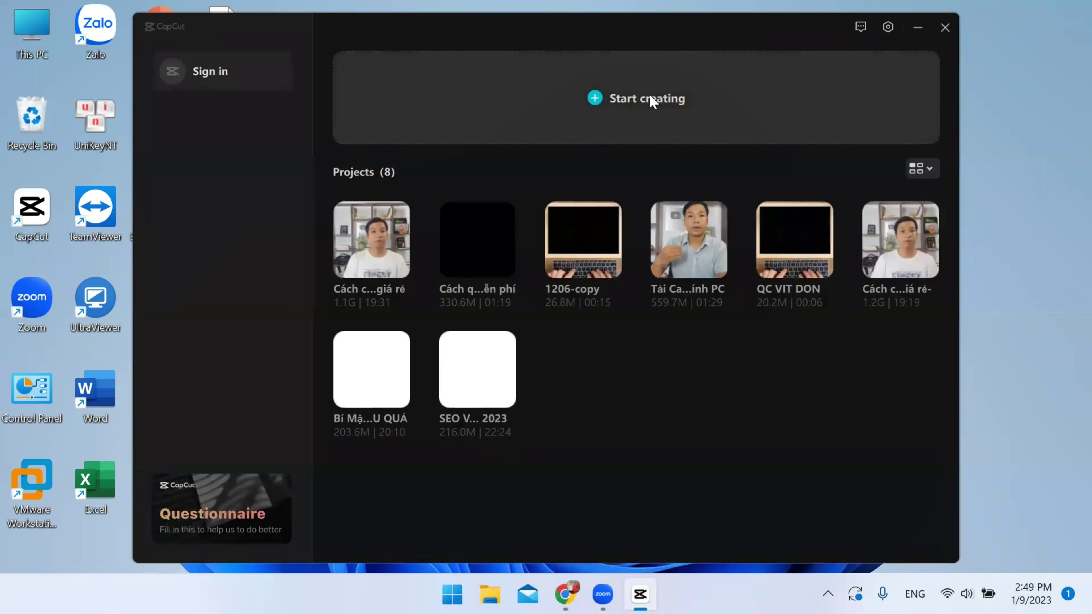
- Create a new project and import anh nut bac, HVMO, làm youtube, the TÌNH BẠN DIỆU KỲ audio file and Tủ-Nút-Bạc
left_click(646, 98)
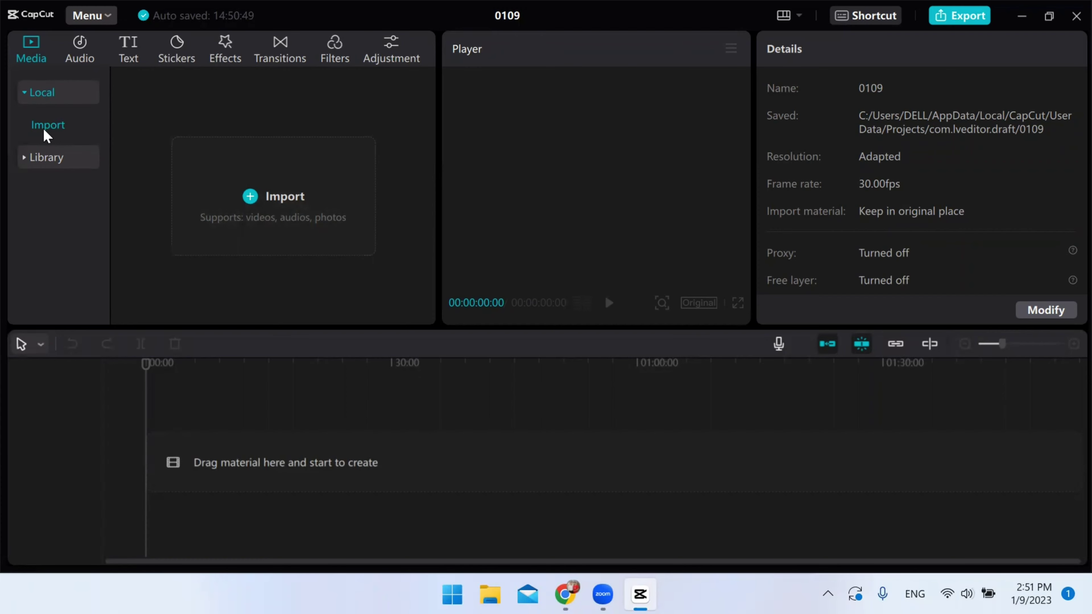
left_click(289, 196)
left_click(283, 160, "ctrl")
left_click(387, 162, "ctrl")
left_click(480, 185, "ctrl")
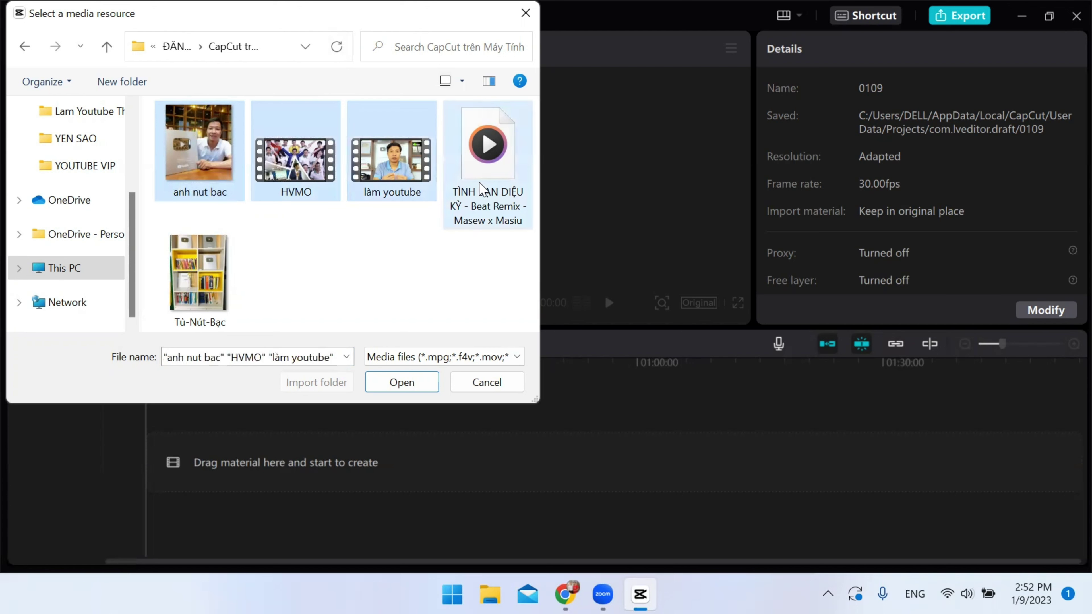
left_click(211, 270, "ctrl")
left_click(401, 383)
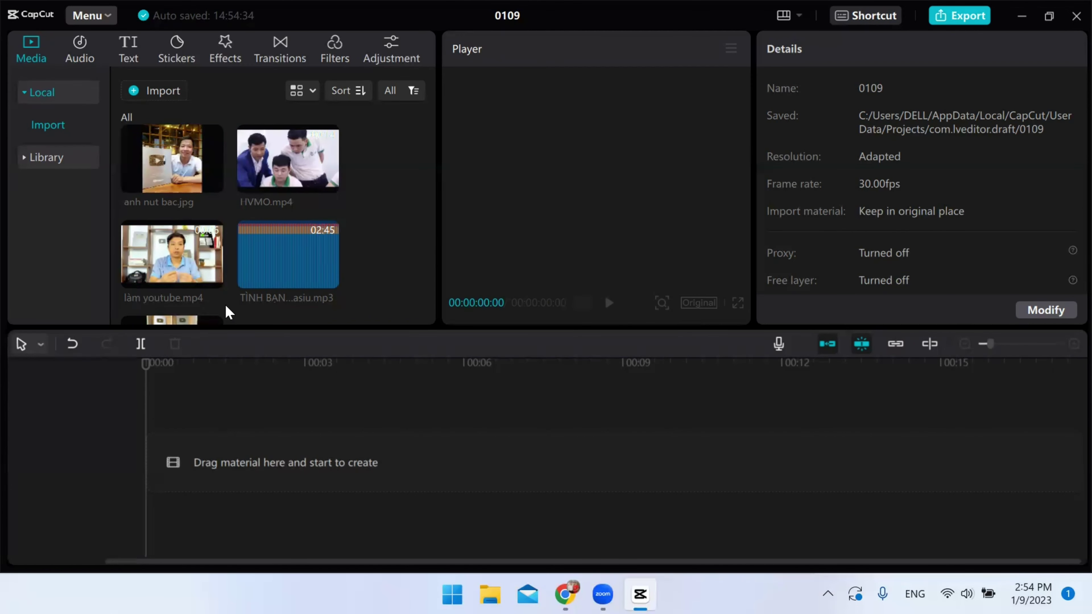
- Place làm youtube.mp4 at the start of the main track and HVMO.mp4 directly after it
mouse_move(142, 275)
left_click_drag(172, 250, 151, 471)
left_click(505, 483)
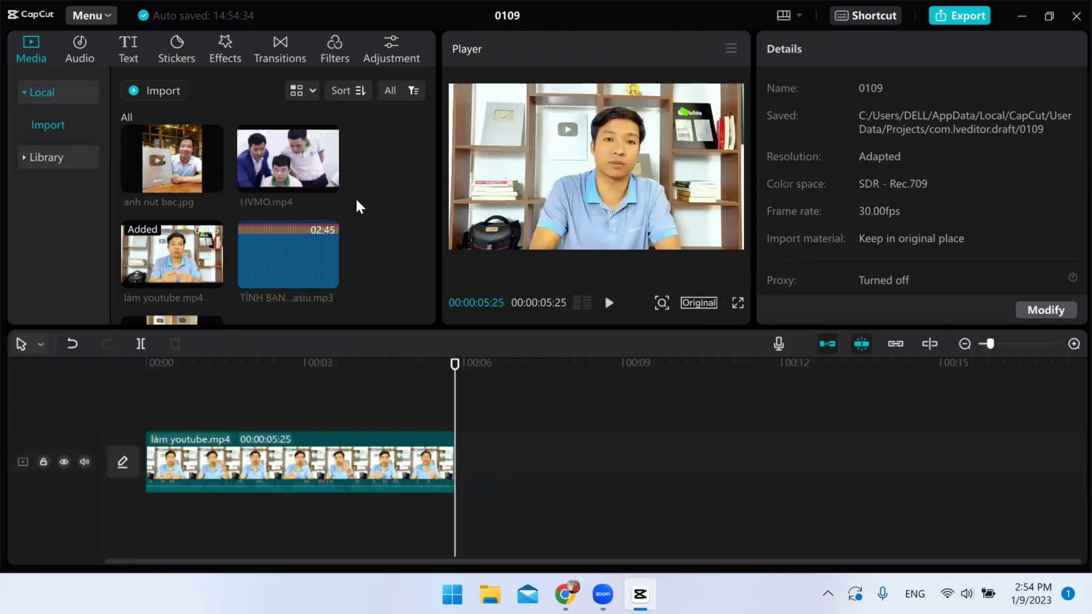
left_click(327, 184)
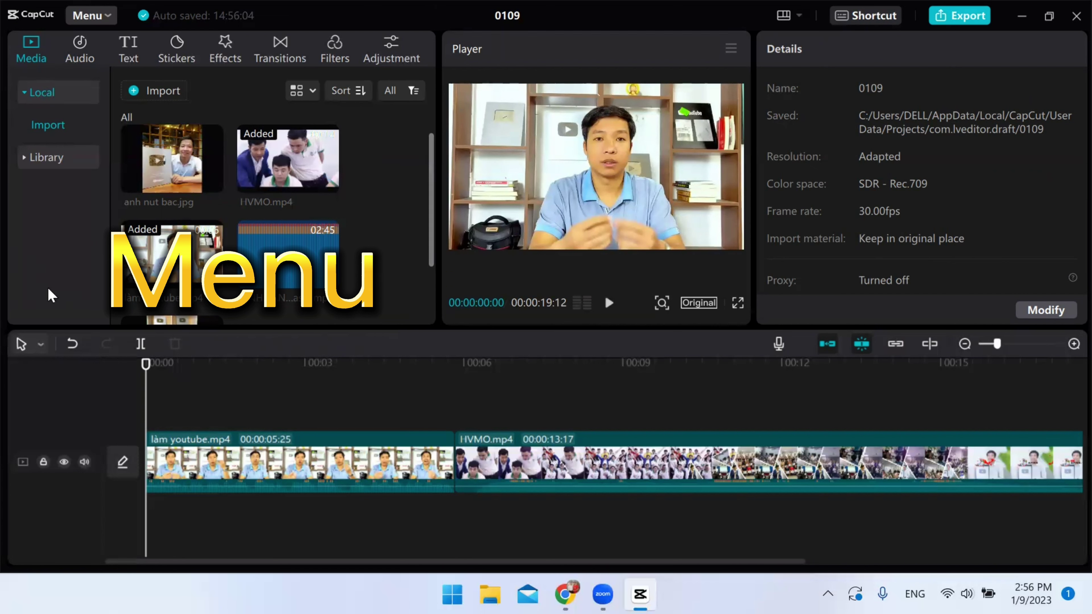
- Try placing a second copy of HVMO.mp4 on a new track above the main clips, starting at 00:00
left_click(207, 463)
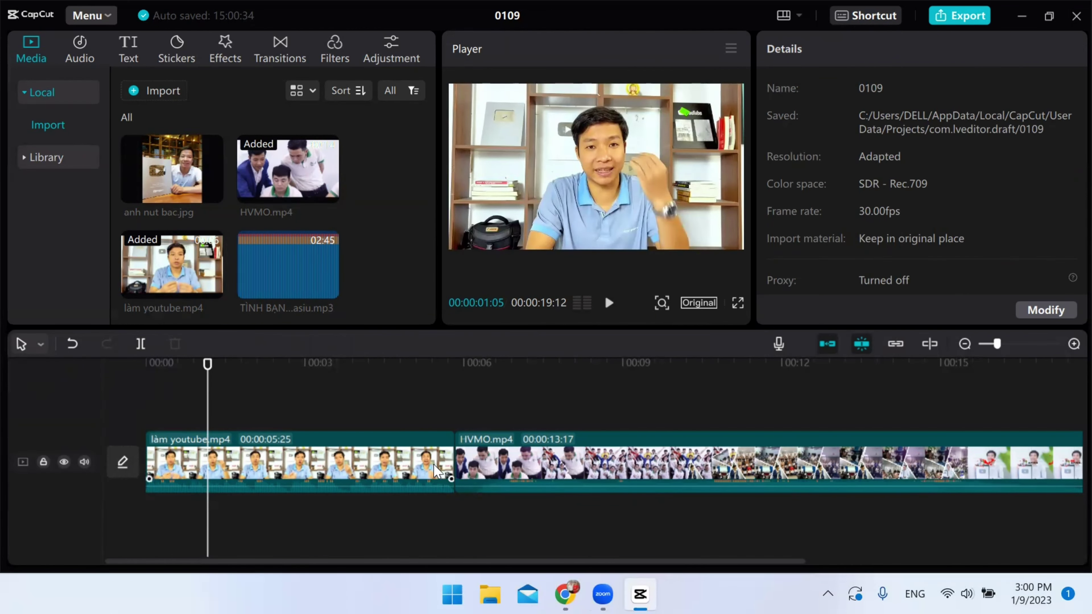
mouse_move(294, 179)
left_click_drag(292, 192, 131, 425)
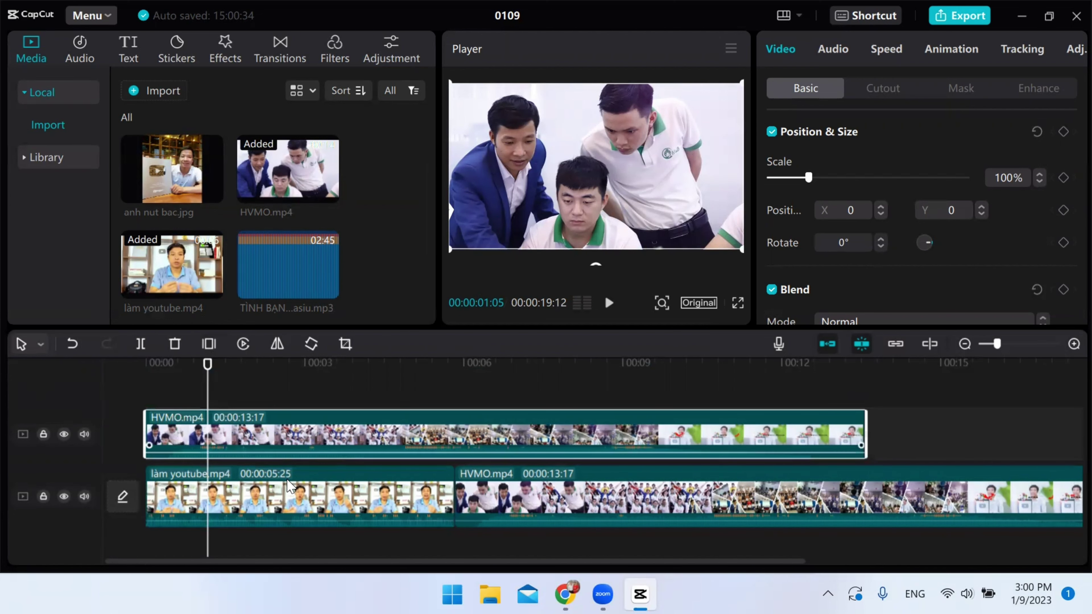
left_click(291, 488)
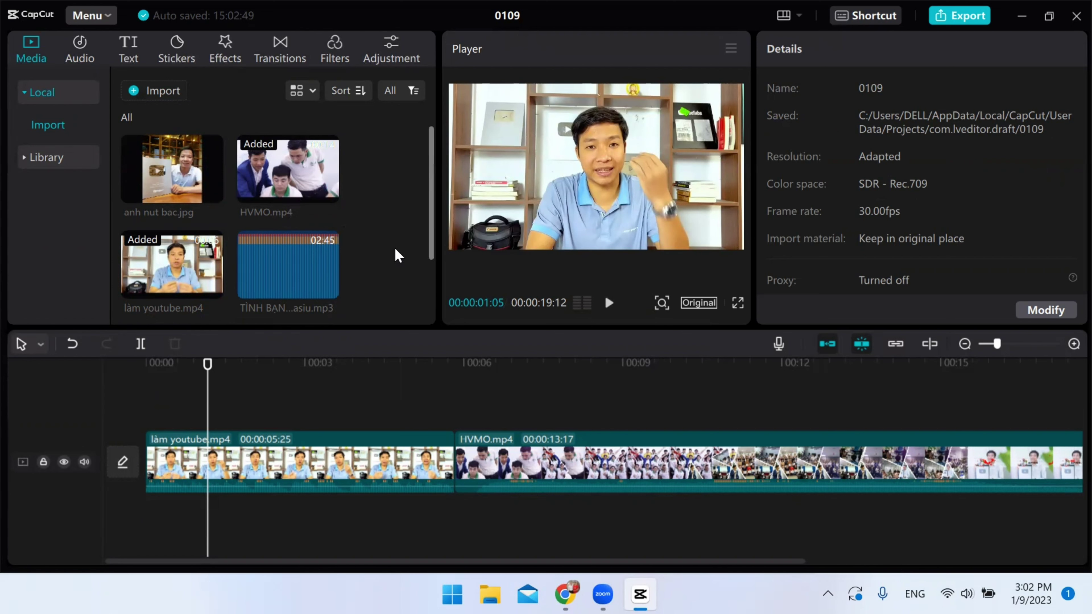
- Look through the stock media library and the available music and sound effect categories
left_click(69, 163)
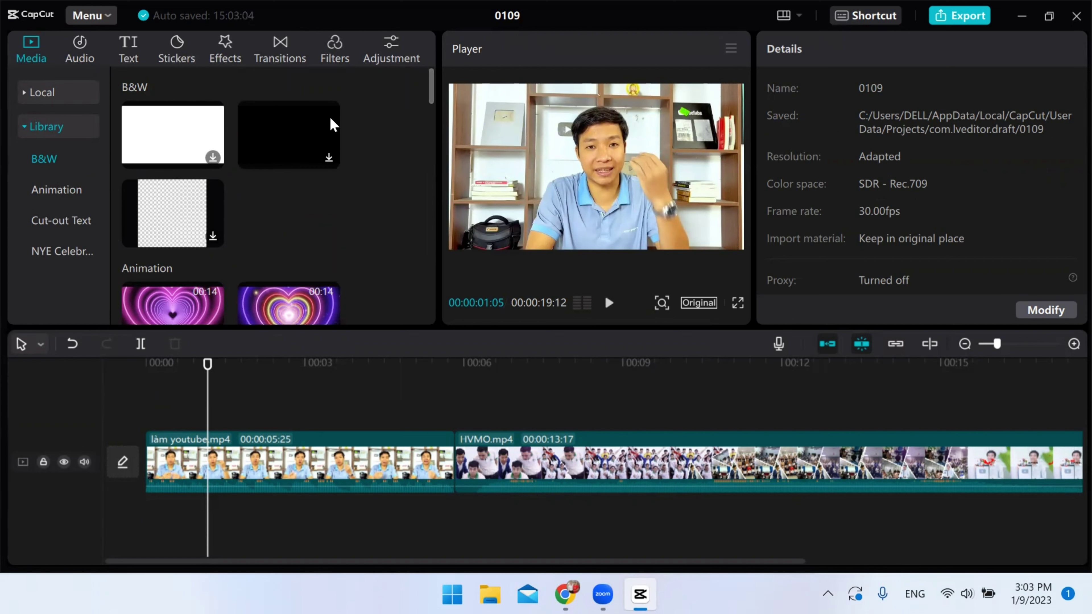
scroll(214, 194, "down", 5)
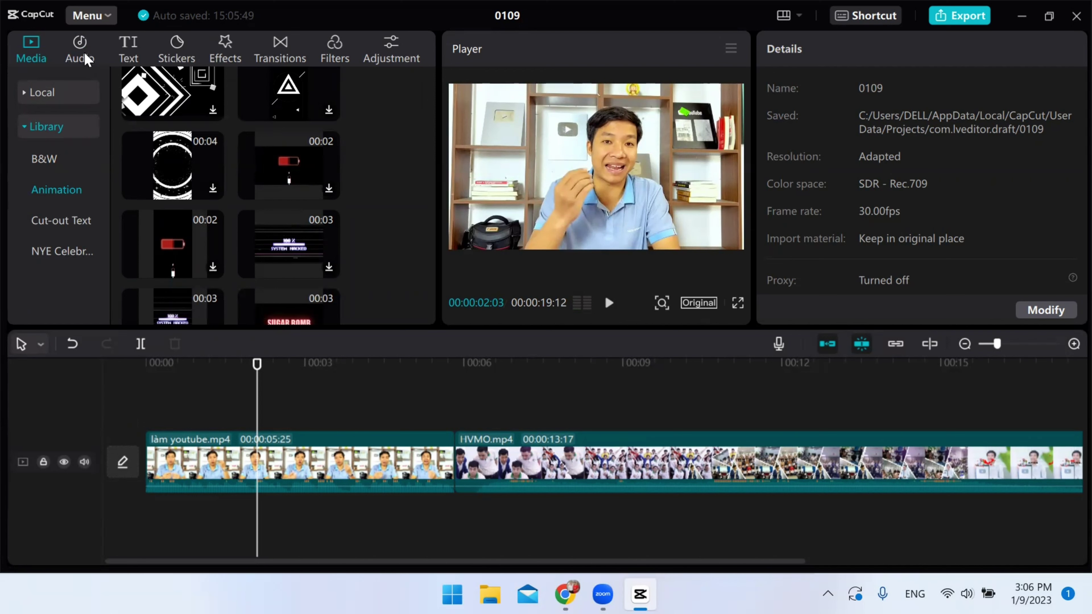
left_click(85, 58)
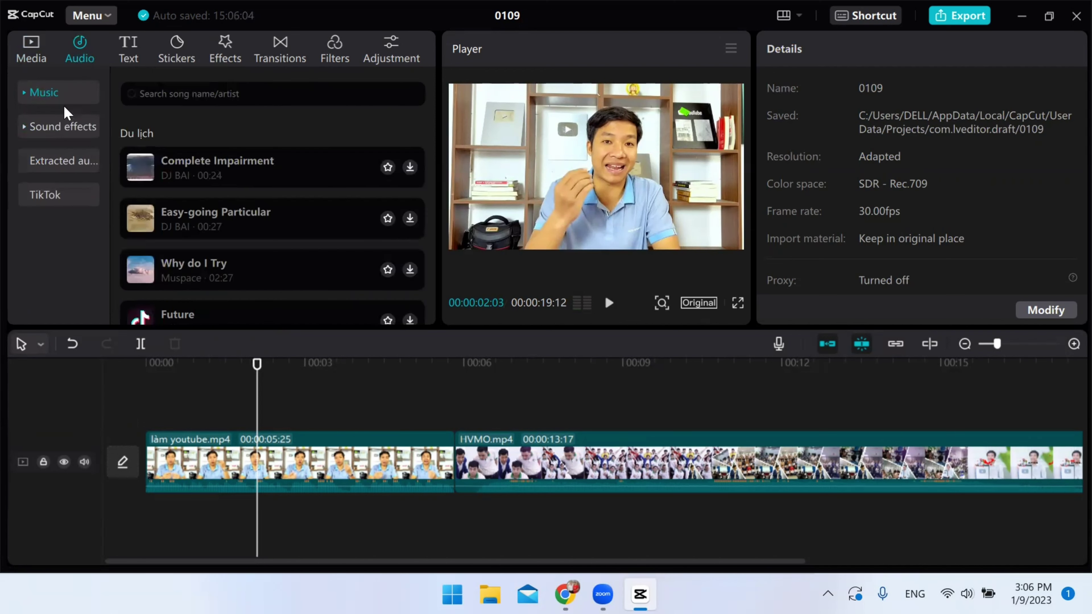
left_click(64, 93)
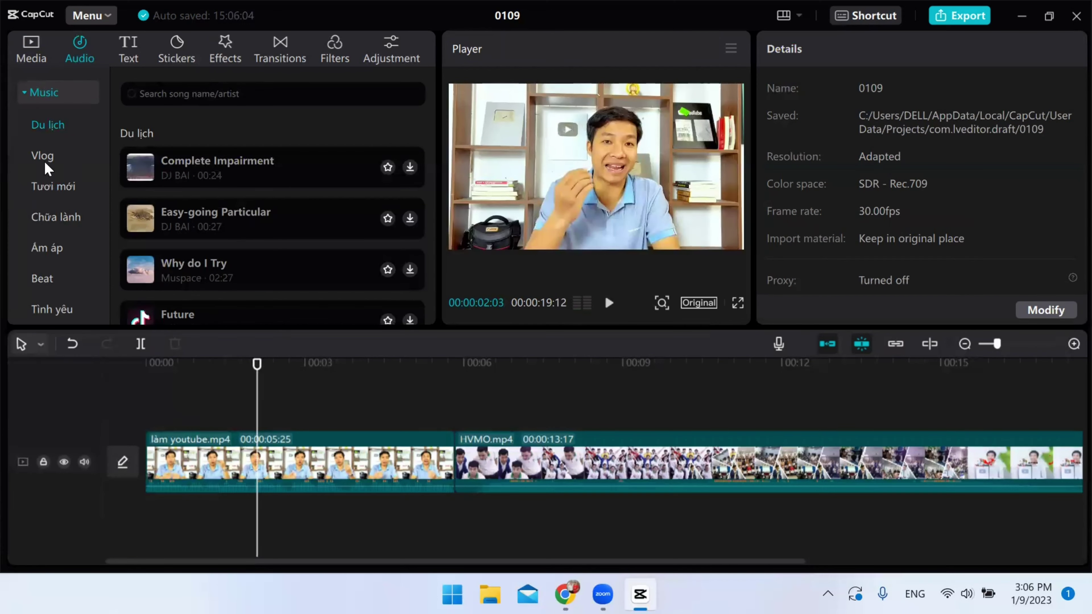
left_click(65, 96)
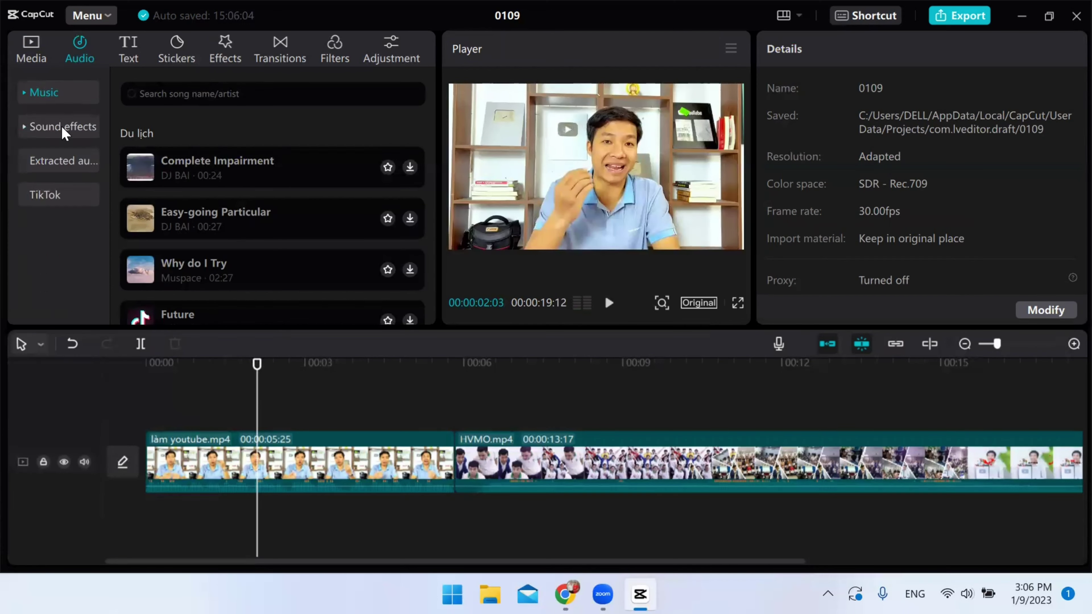
left_click(77, 128)
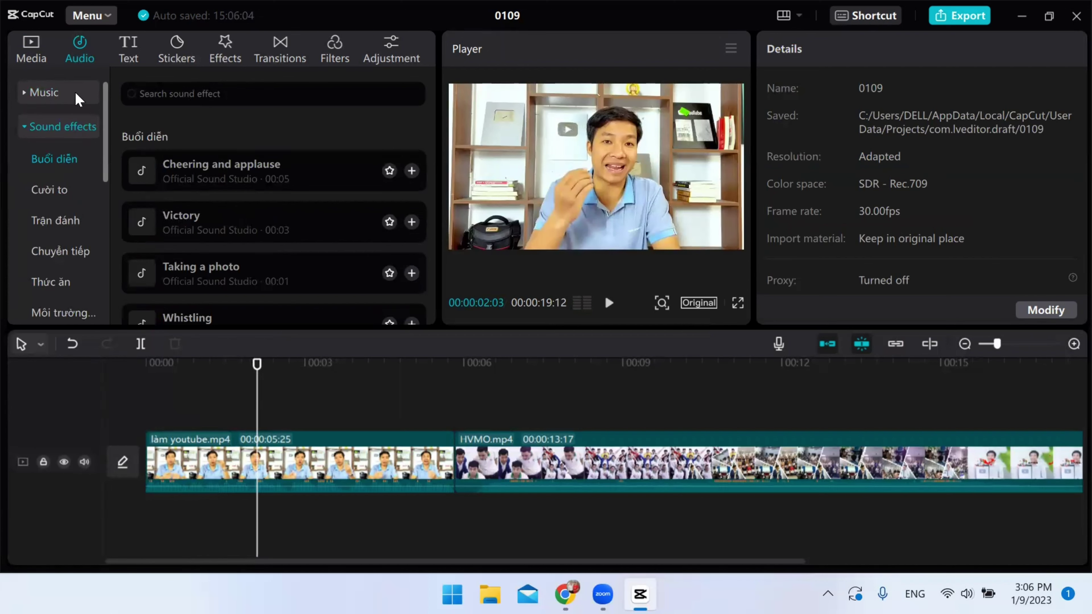
- Try adding the music track Those Scrambled from the Tươi mới category beneath the video clips
left_click(64, 93)
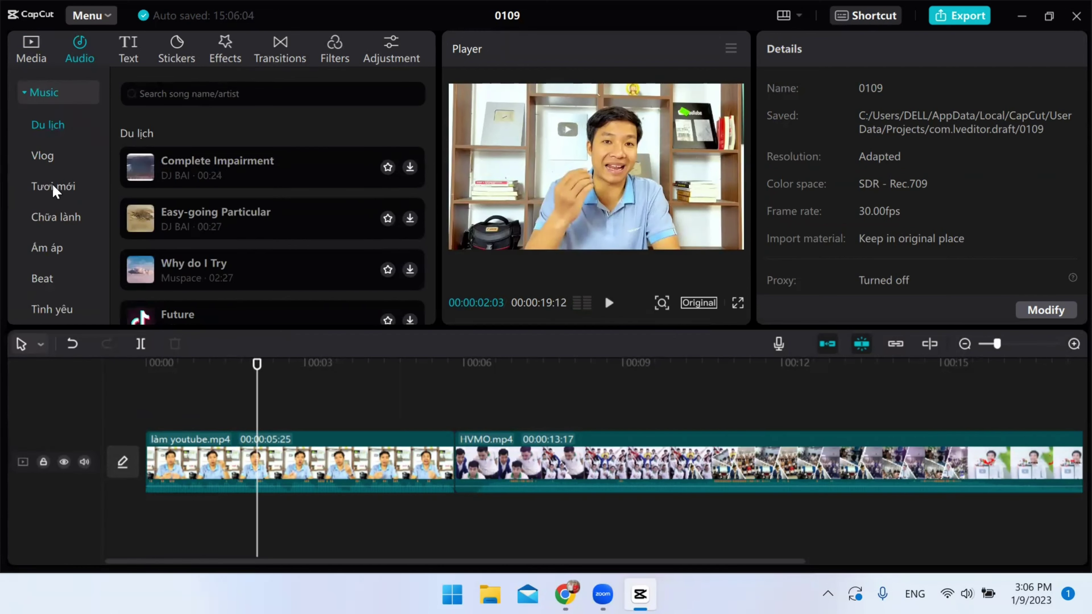
left_click(62, 186)
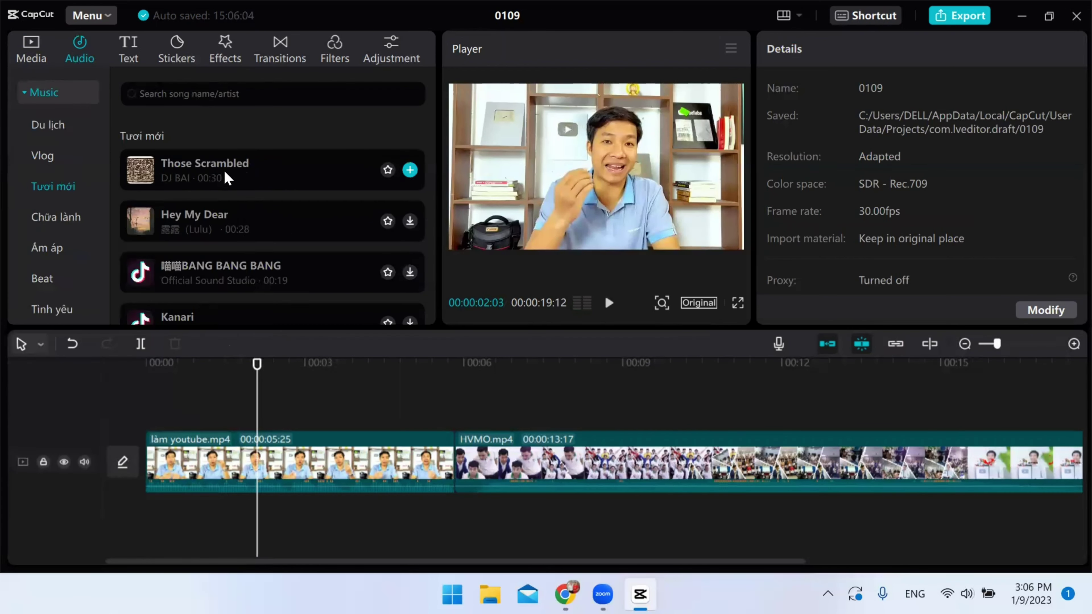
left_click_drag(281, 174, 148, 513)
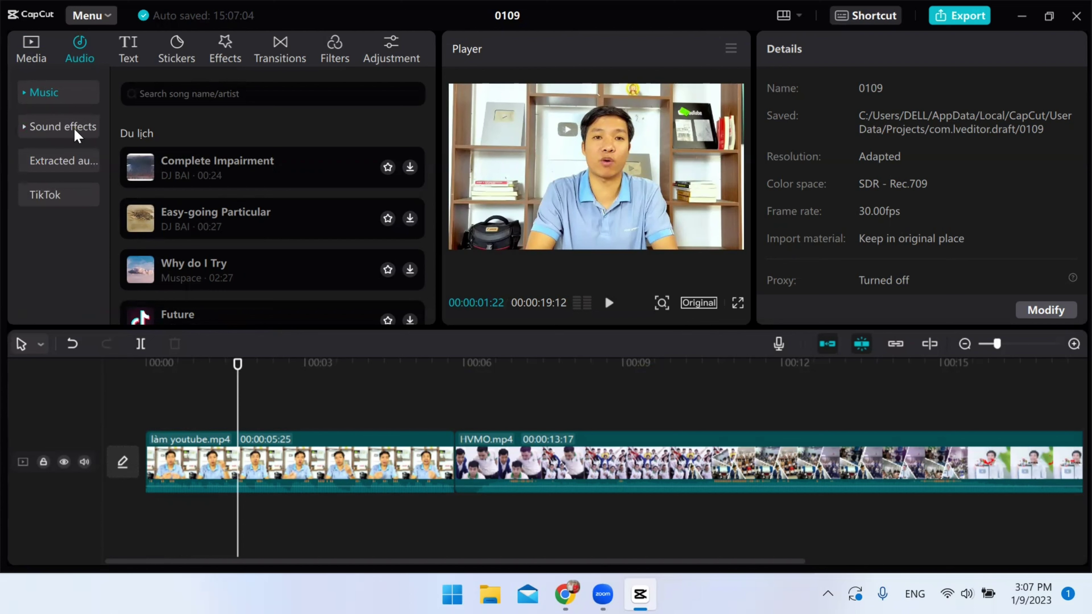
- Add the Young person "goose" laughter sound effect from Cười to beneath the clips at 00:00 and play the opening
left_click(69, 129)
left_click(55, 192)
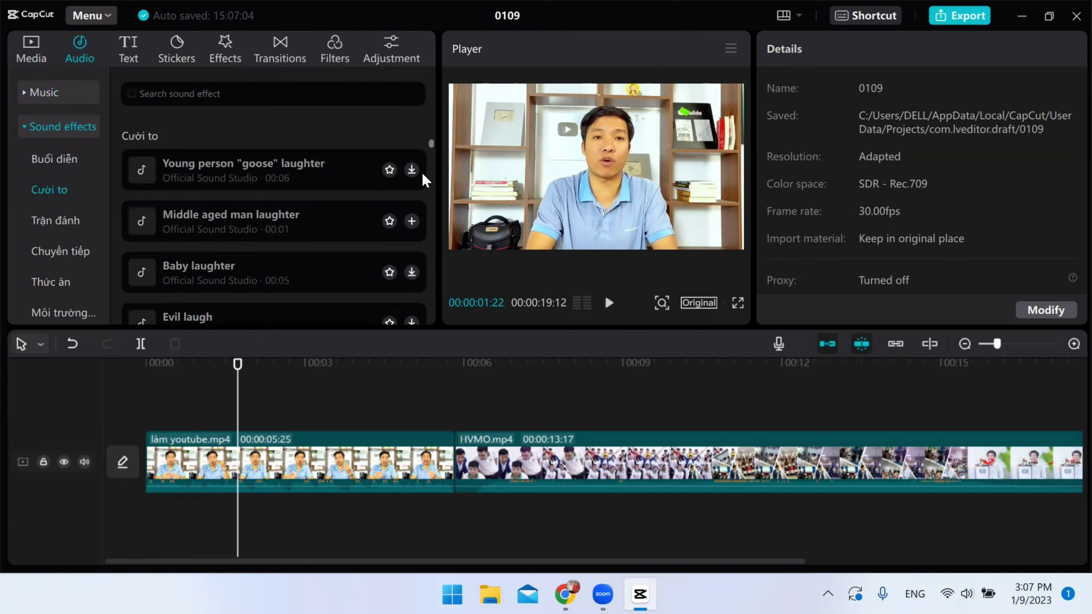
left_click(412, 171)
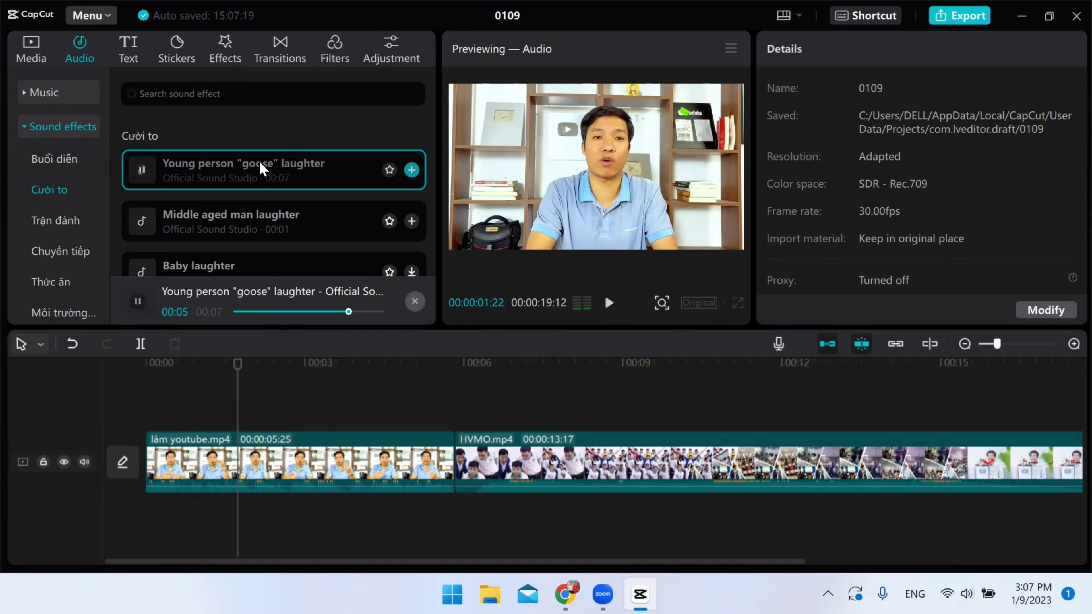
left_click_drag(258, 160, 156, 523)
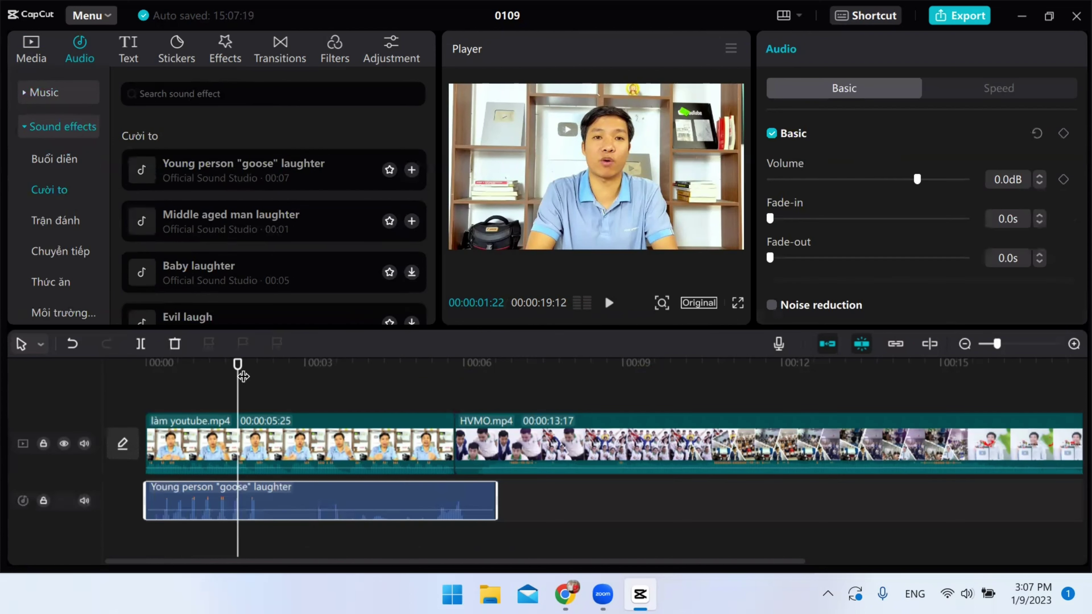
left_click_drag(237, 366, 148, 389)
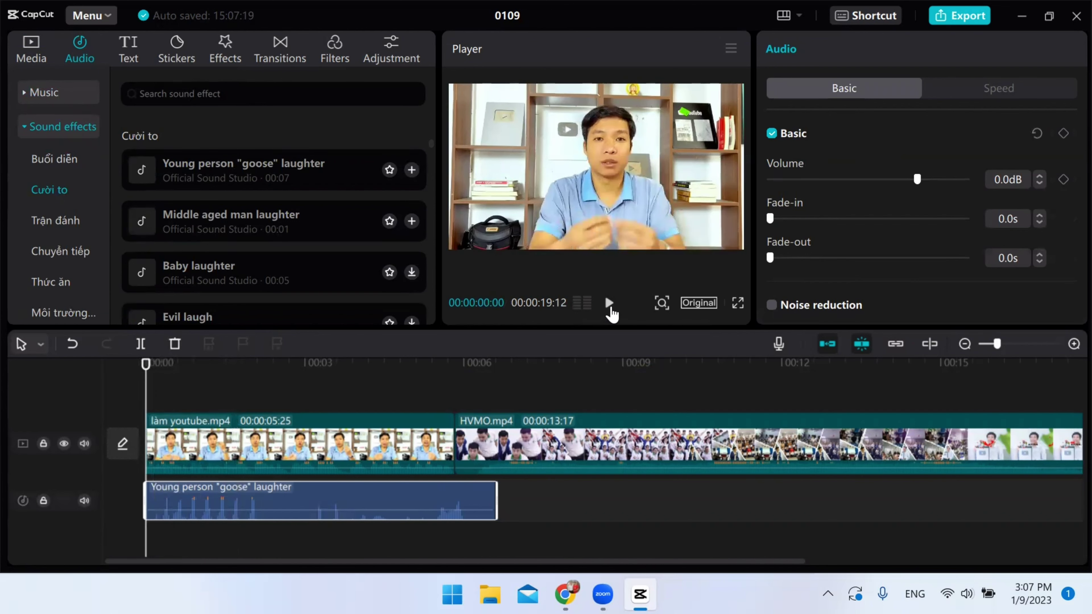
left_click(609, 305)
left_click(609, 305)
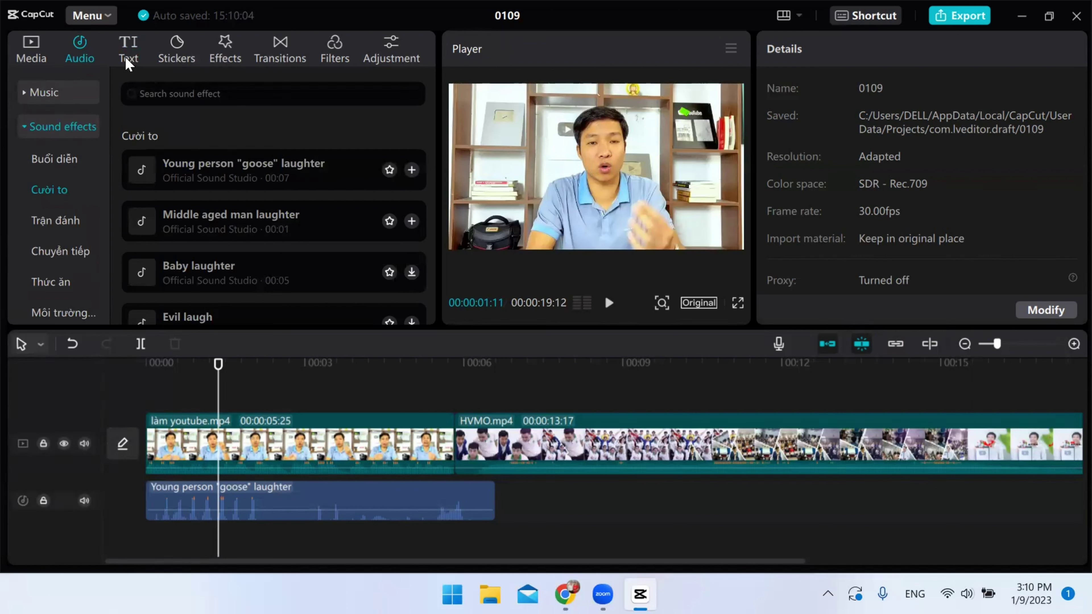
- Add a default text clip above the video clips at the start of the timeline
left_click(127, 63)
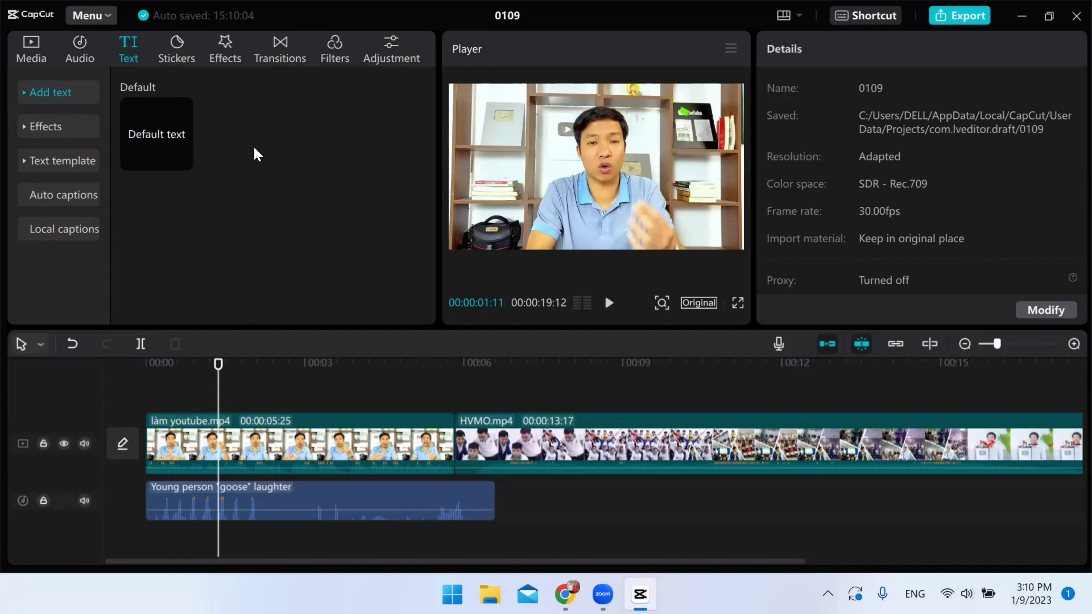
mouse_move(165, 144)
left_click(162, 144)
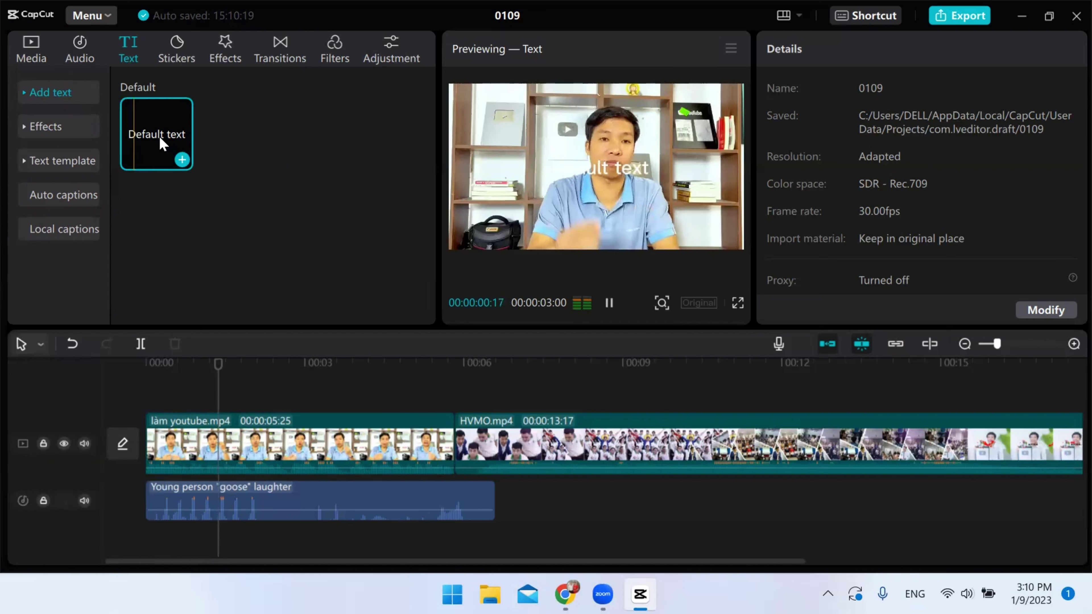
left_click_drag(159, 142, 147, 398)
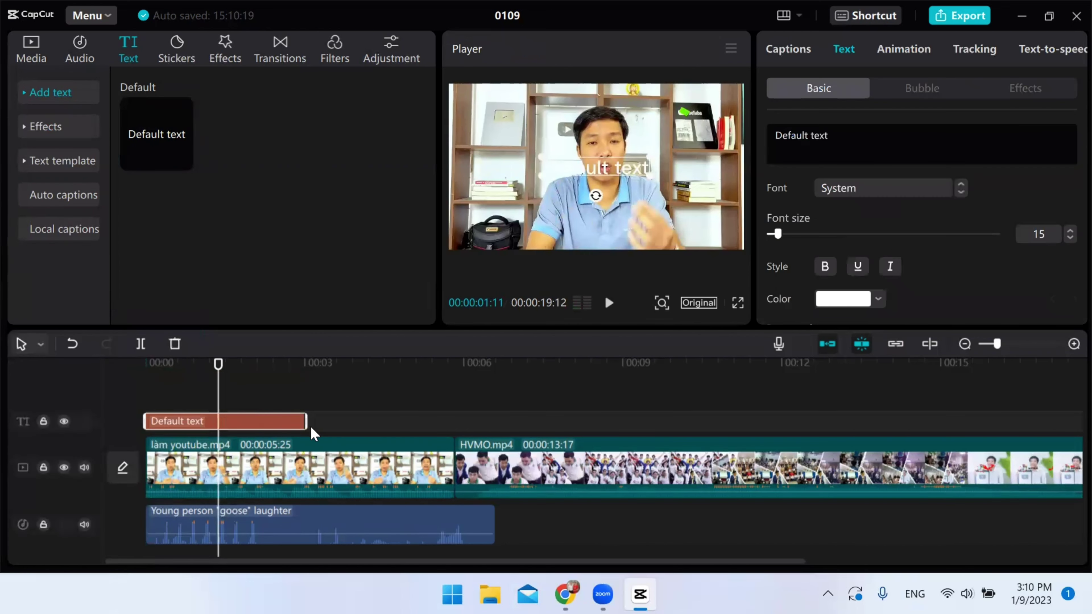
- Reposition and stretch the text clip so it spans the whole làm youtube.mp4 clip
left_click_drag(263, 424, 355, 426)
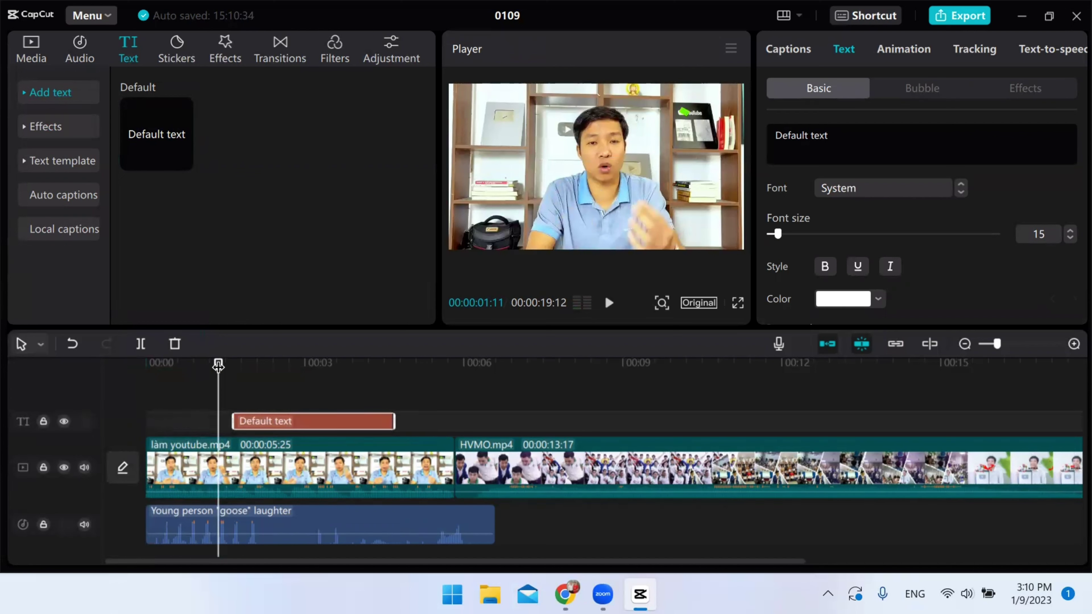
left_click_drag(218, 365, 244, 389)
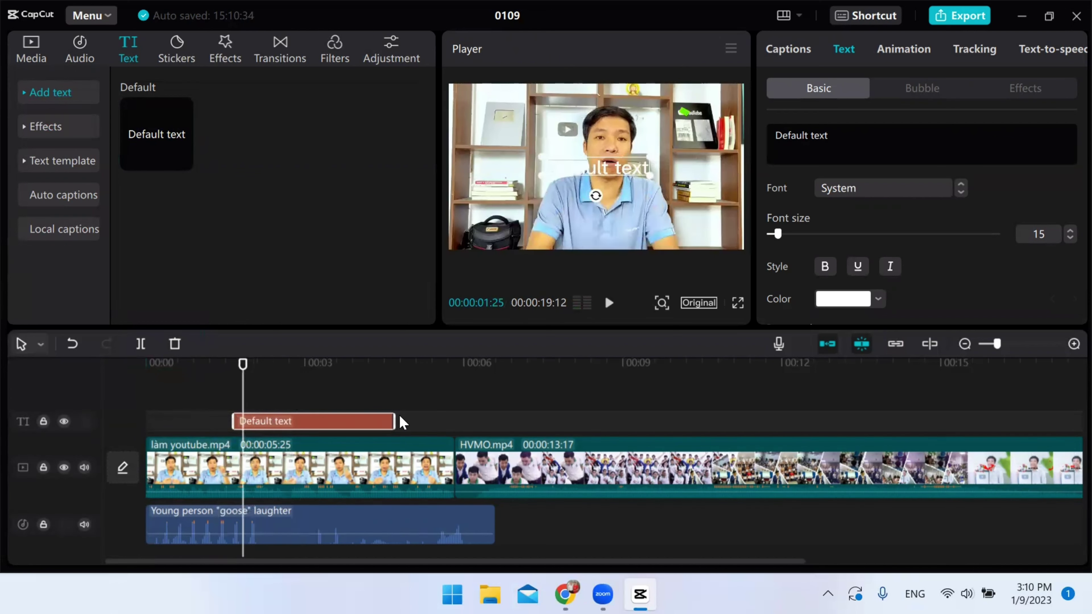
left_click_drag(395, 421, 478, 422)
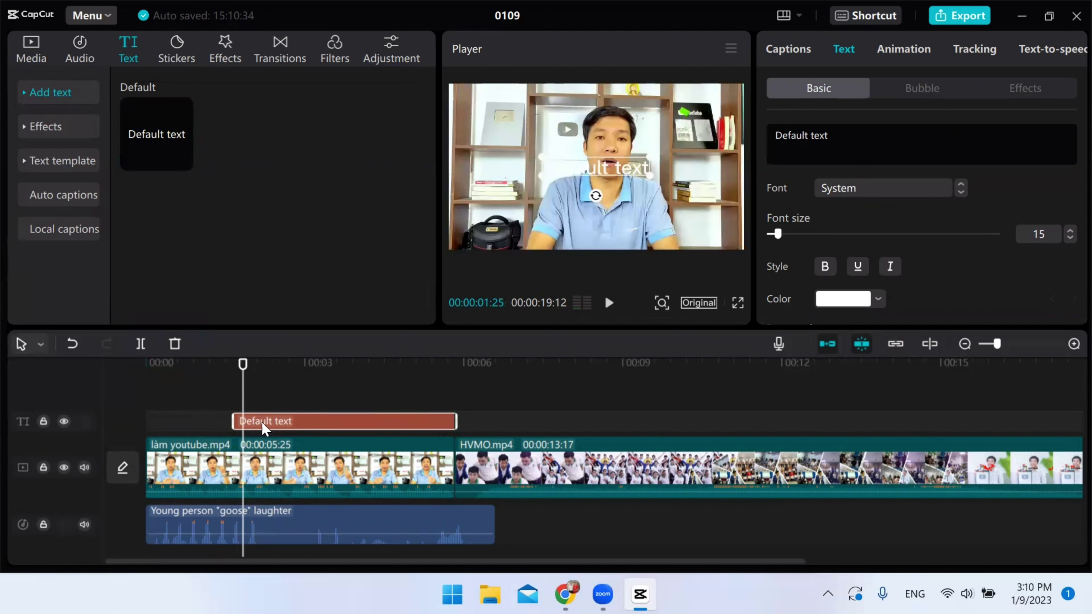
left_click_drag(209, 421, 148, 420)
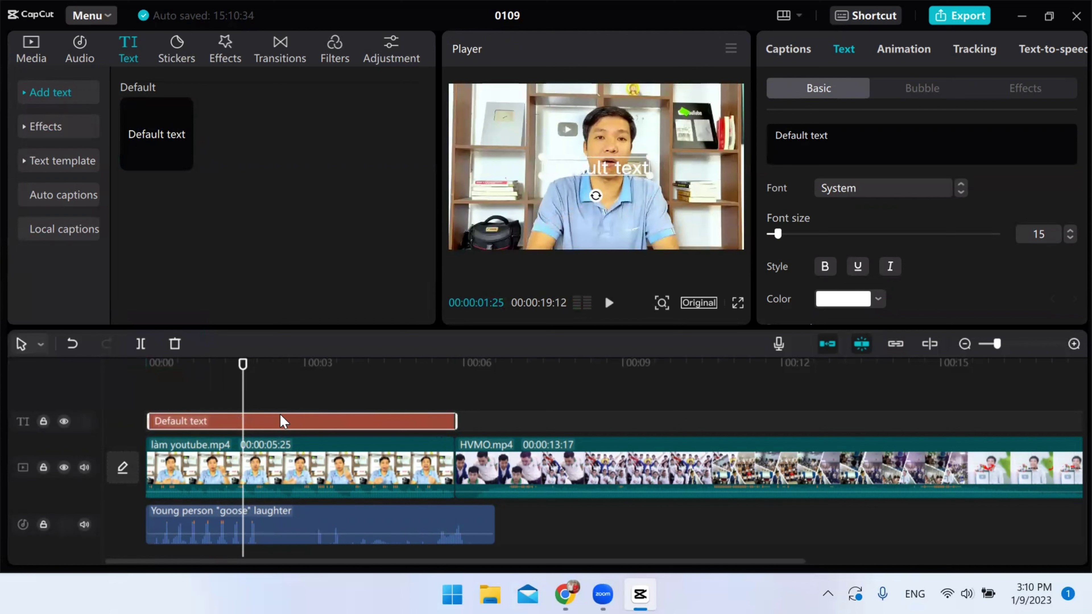
- Replace the title text with "Edit Video CapCut Trên Máy Tính" and colour it orange-yellow
double_click(598, 167)
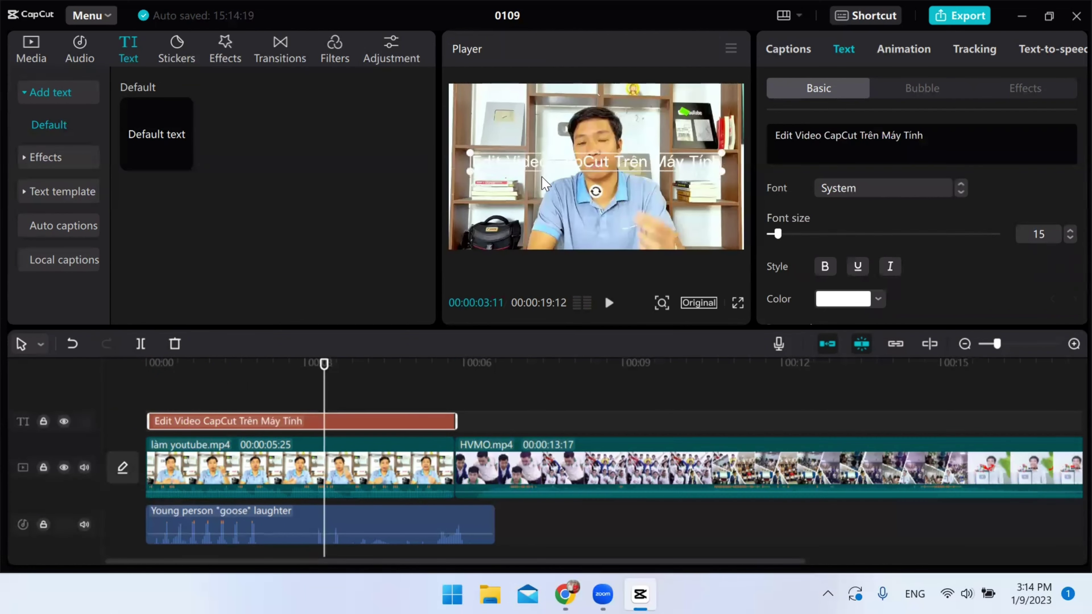
scroll(941, 232, "down", 4)
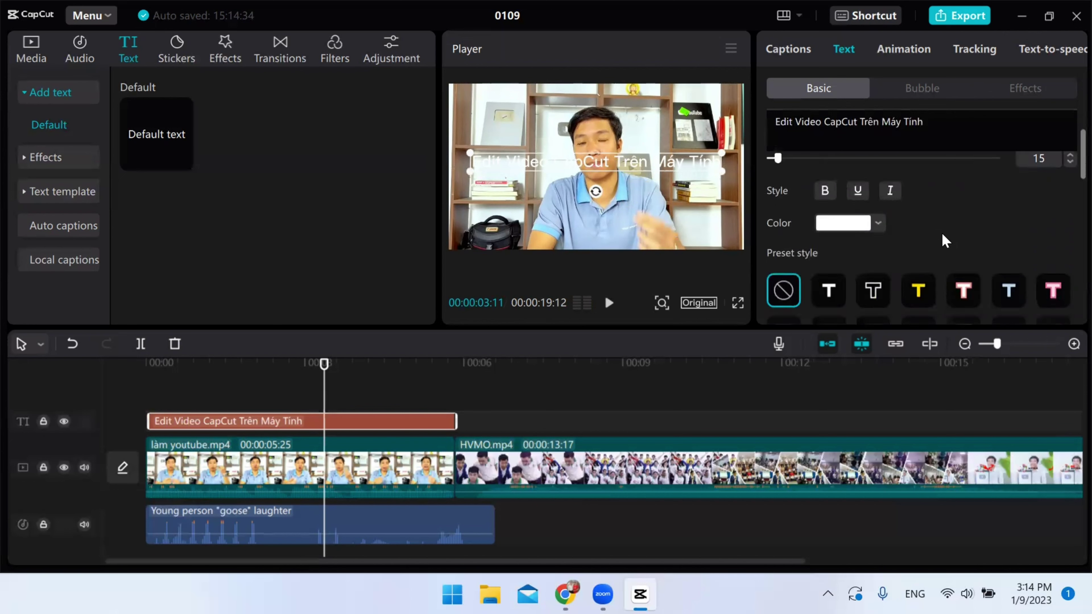
left_click(876, 157)
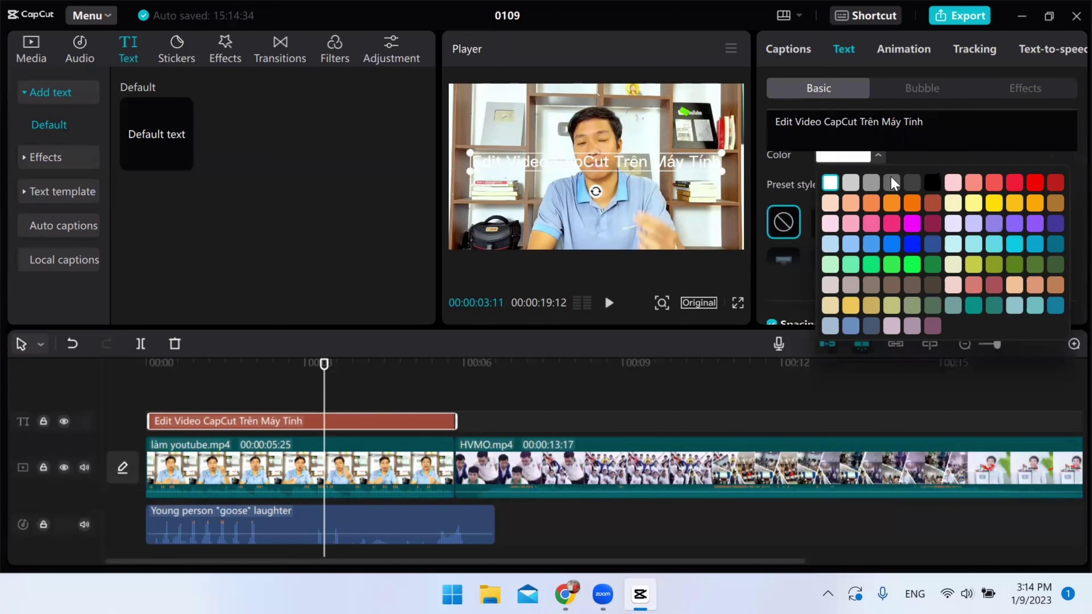
left_click(1014, 203)
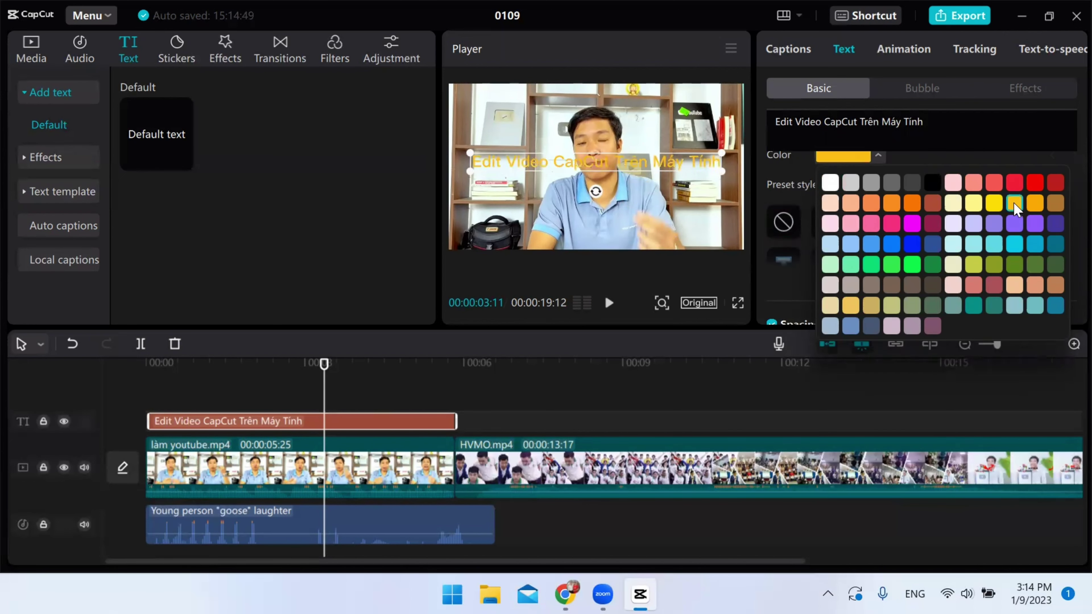
- Apply the yellow preset style with a black outline to the title
left_click(924, 160)
left_click(919, 222)
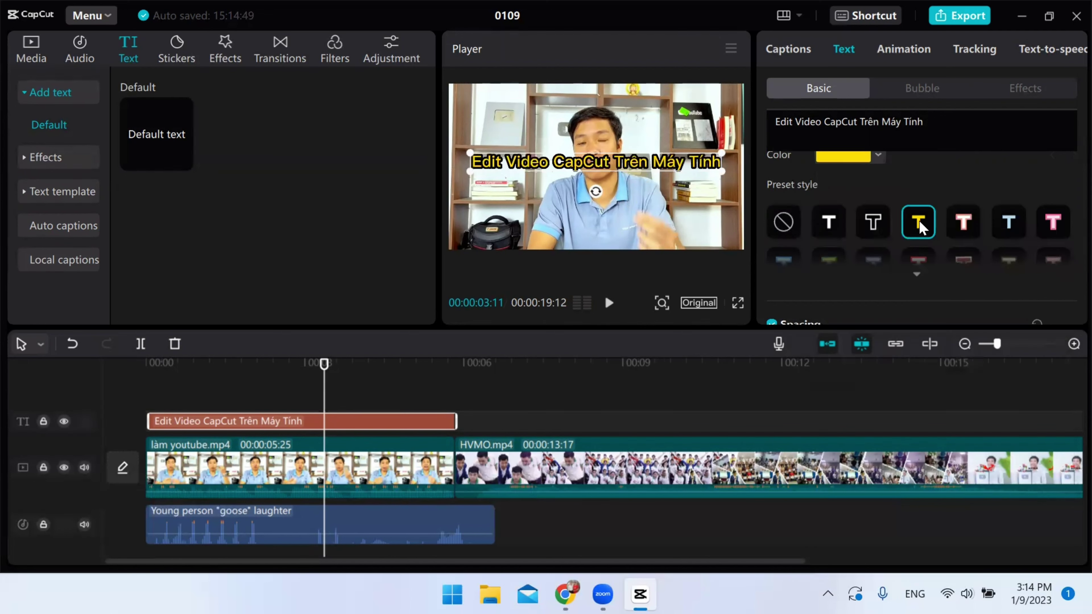
- Try the Nếp gấp font on the title and settle on the Đường dây preset font
scroll(1009, 238, "down", 2)
scroll(967, 215, "up", 2)
scroll(946, 220, "up", 3)
left_click(914, 191)
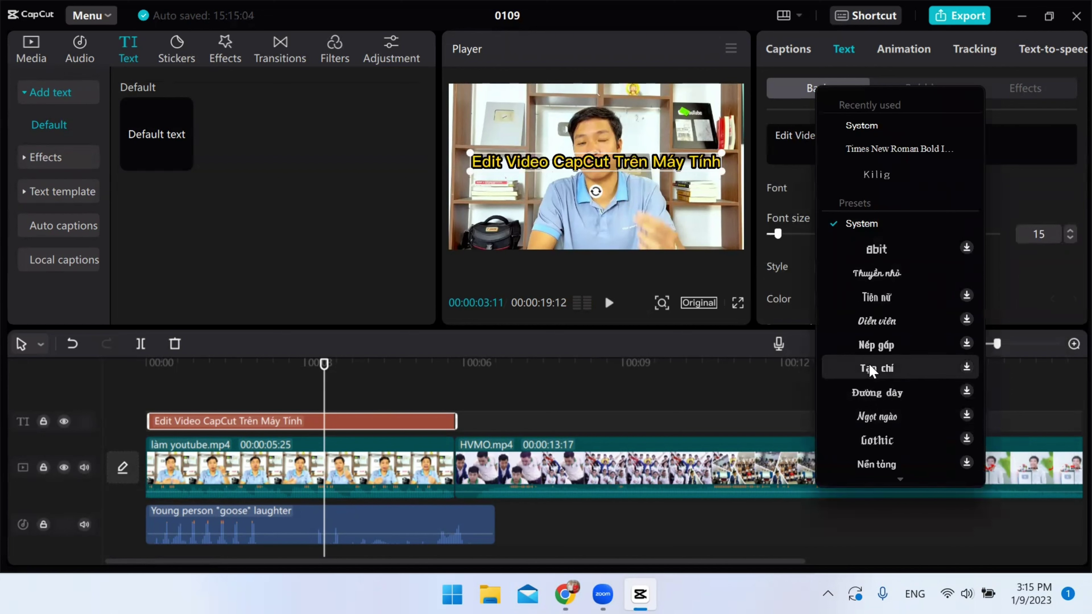
left_click(869, 353)
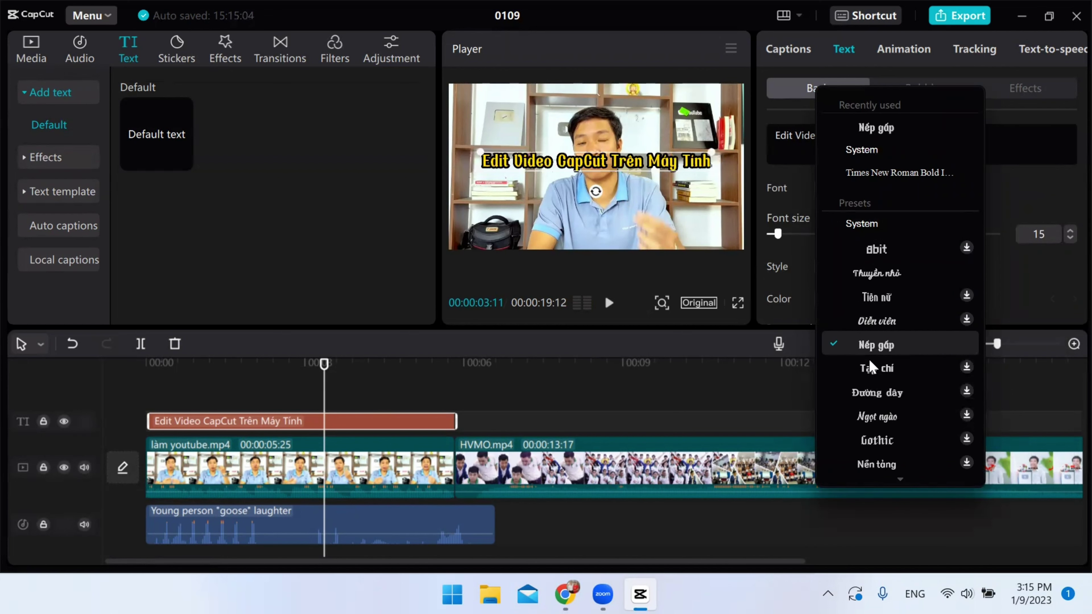
left_click(873, 392)
left_click(162, 184)
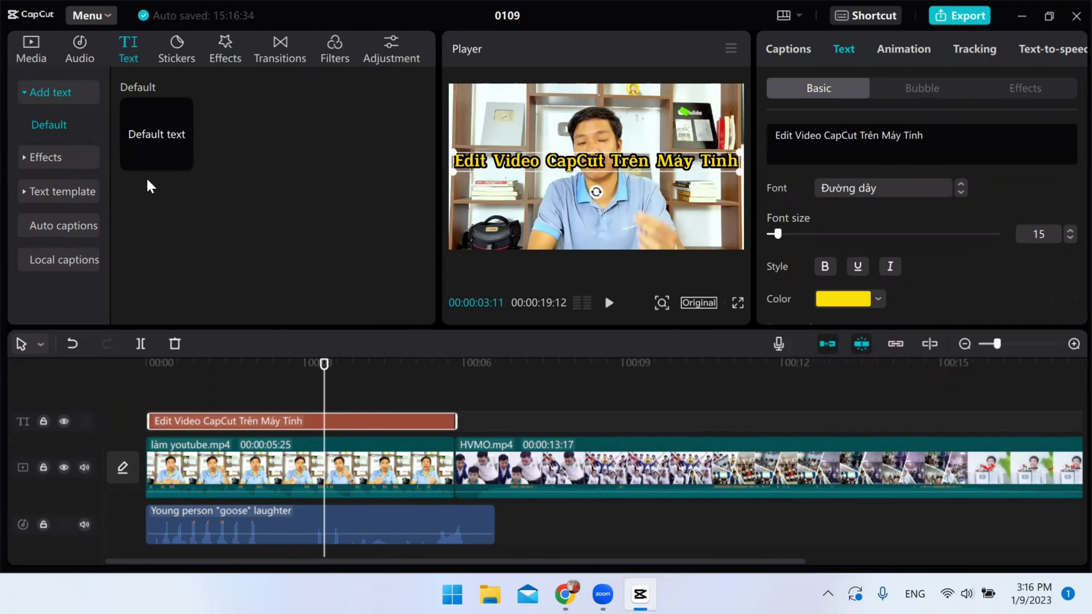
- Add the orange gradient Trending text effect at the start of the timeline and position its text just below the title in the frame
left_click(80, 158)
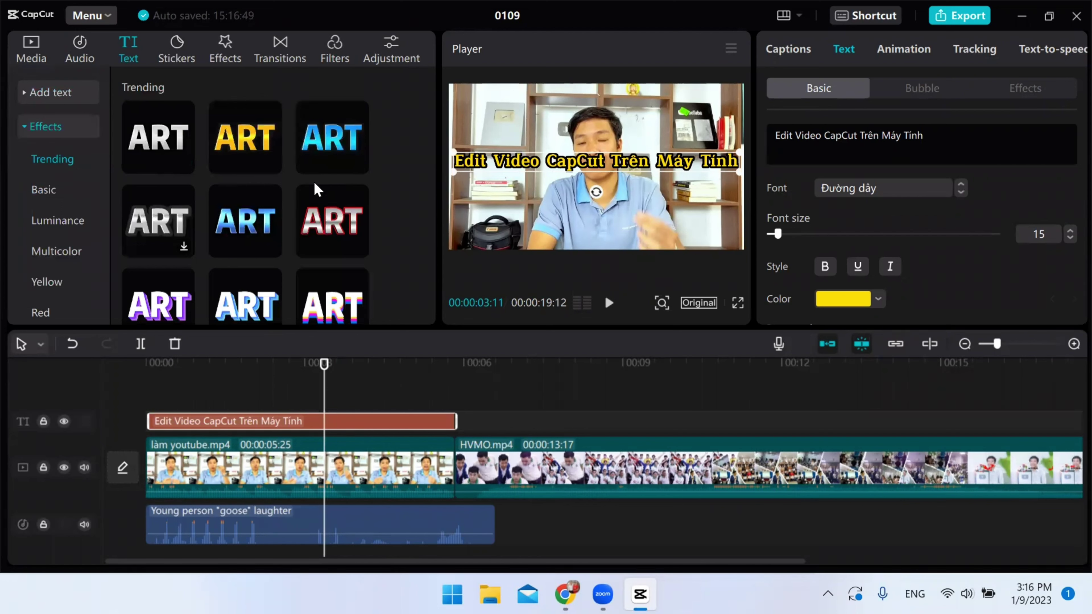
scroll(300, 194, "down", 2)
left_click_drag(167, 311, 159, 397)
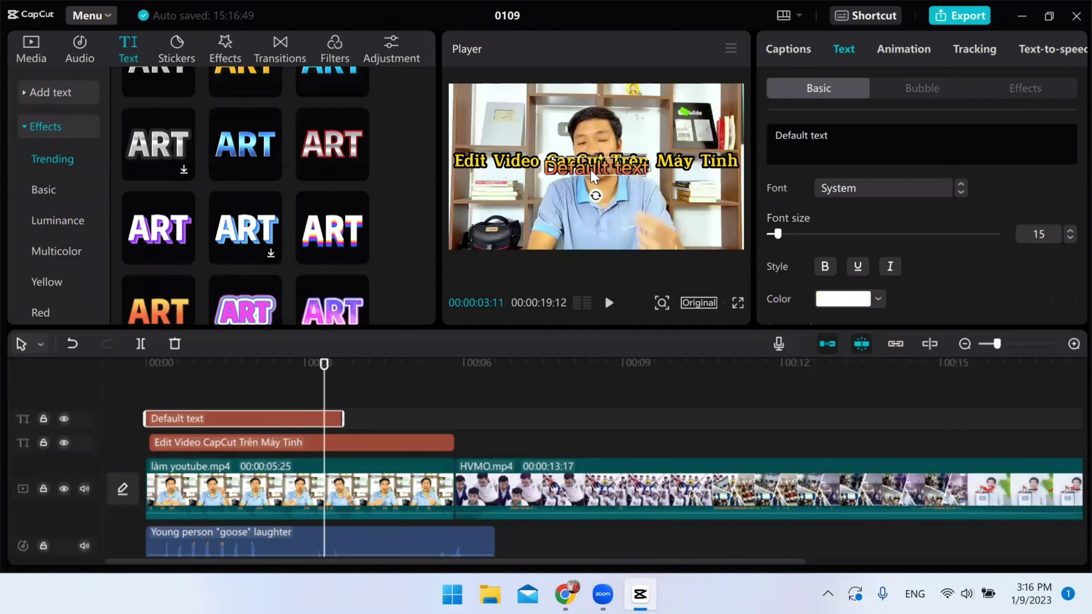
left_click_drag(594, 171, 589, 189)
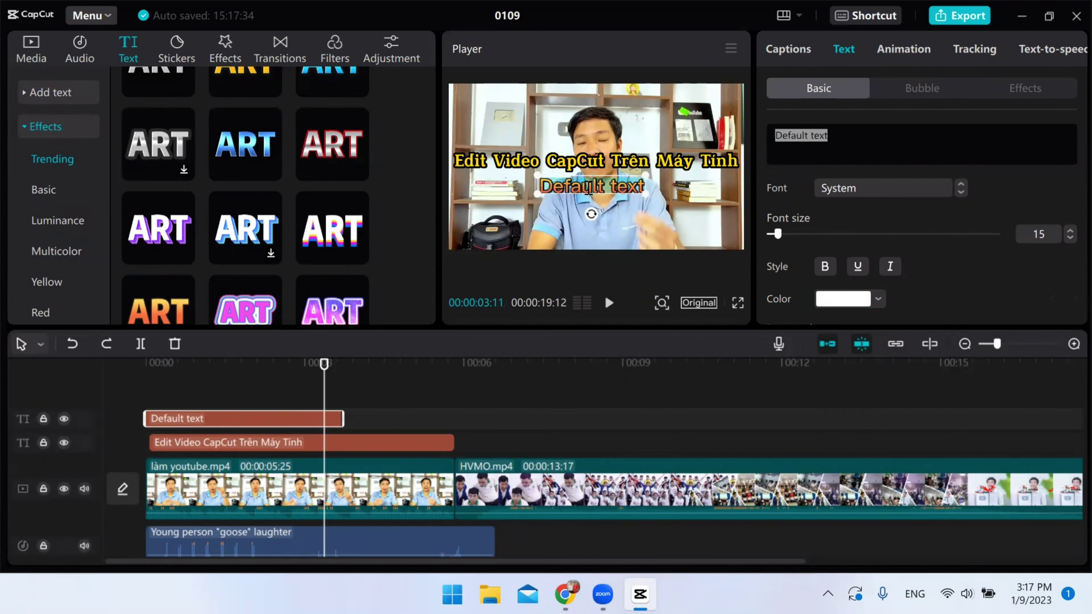
- Replace the new effect clip's default text with "Edit Video CapCut"
double_click(588, 188)
type("E")
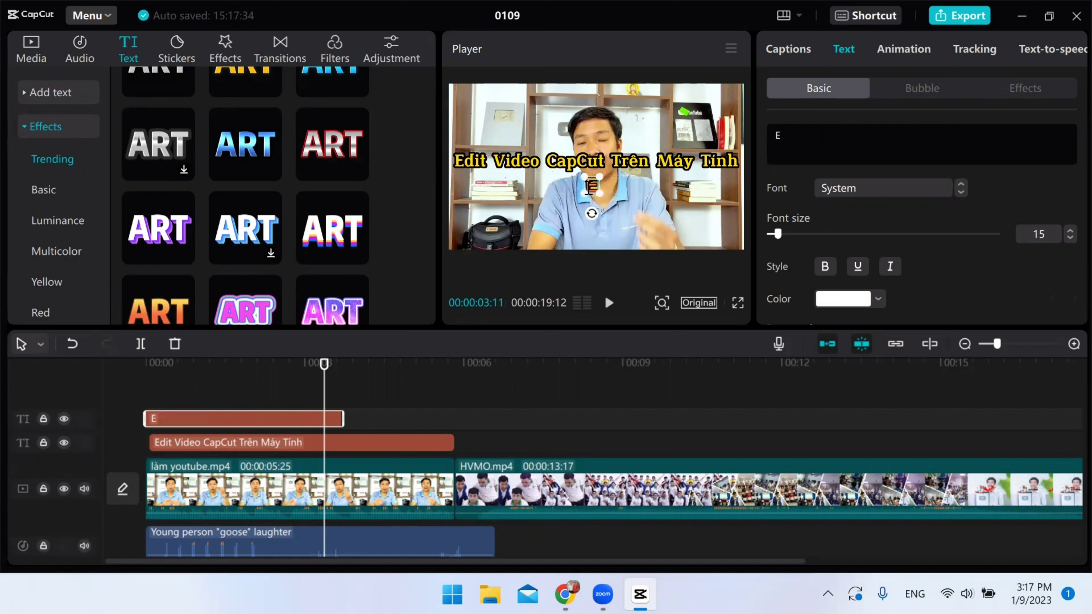
type("dit Video")
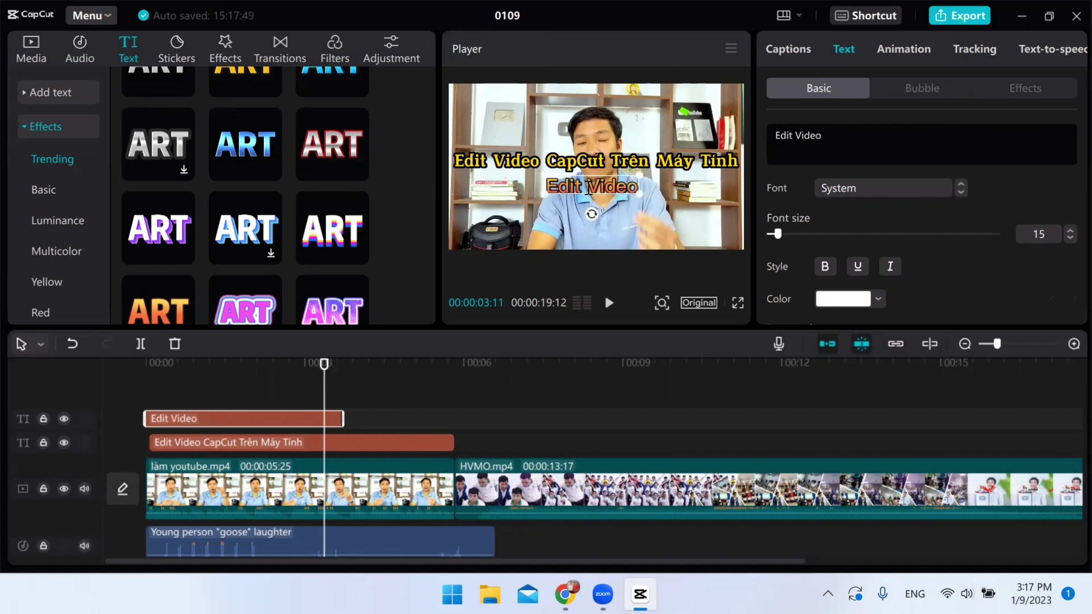
type(" CapCut")
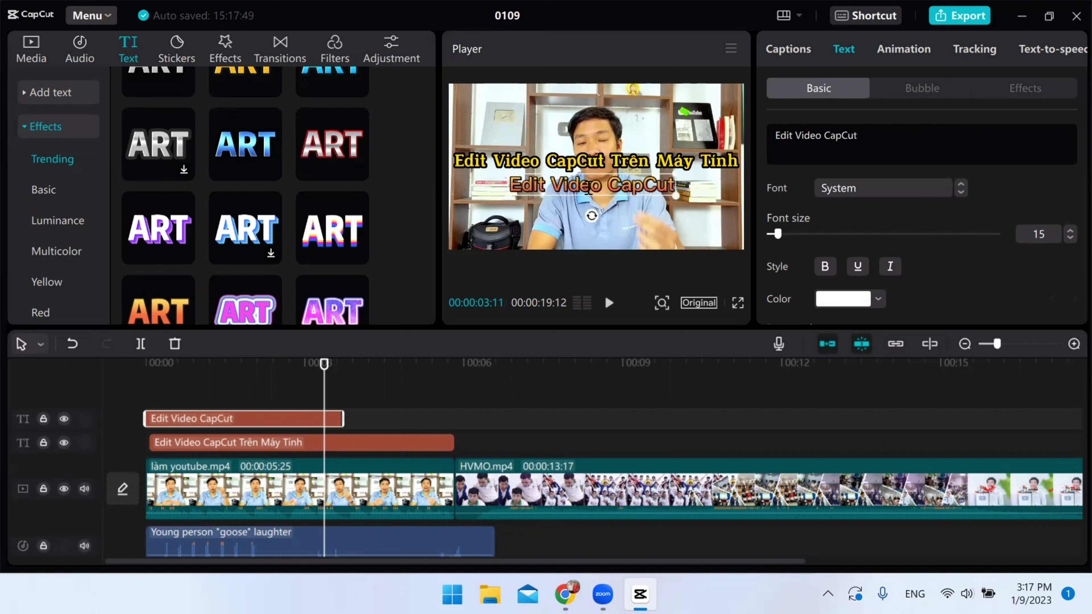
- Preview the golden-yellow Trending text effect and reselect the Edit Video CapCut clip
scroll(273, 172, "up", 2)
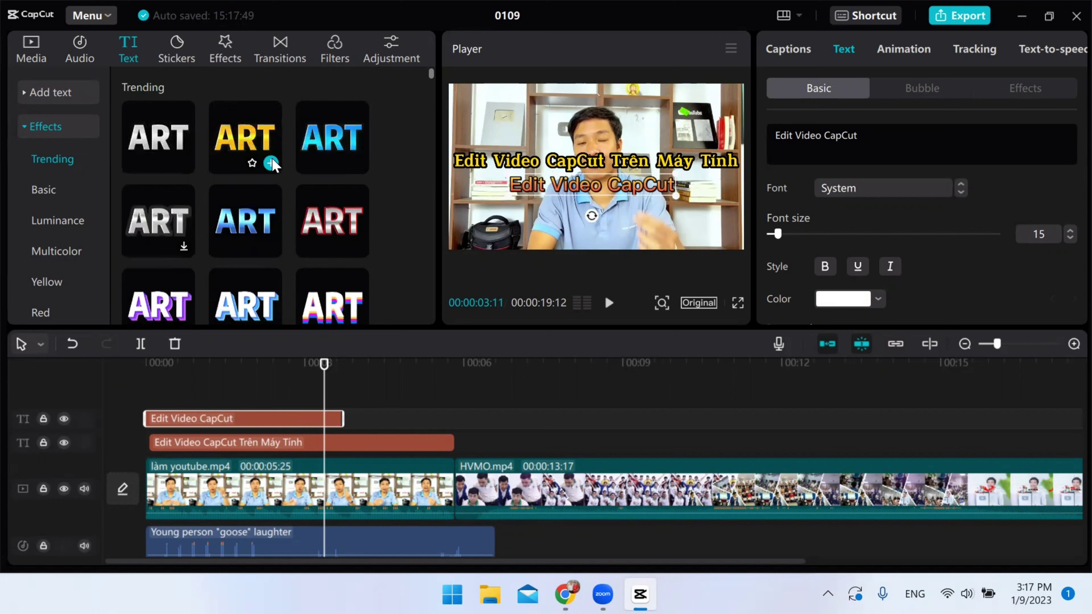
left_click(254, 150)
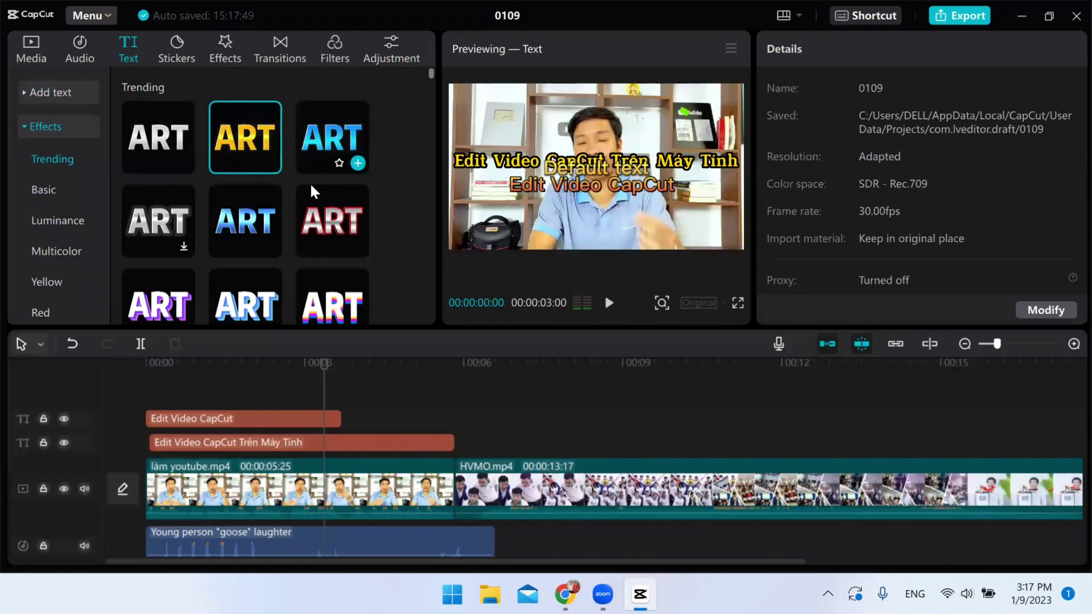
left_click(242, 420)
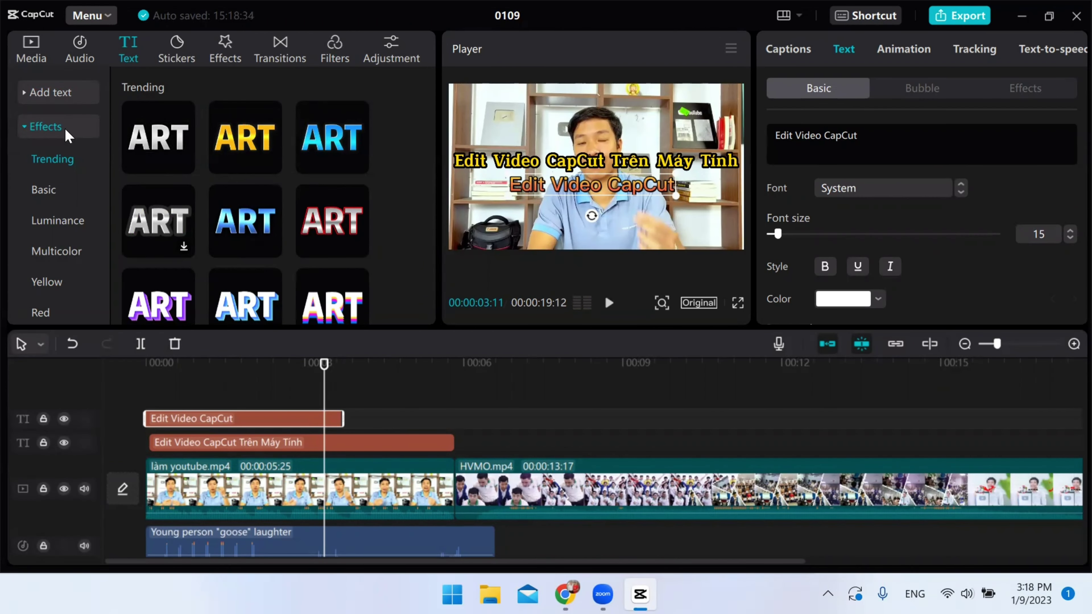
- Examine the auto captions settings and the list of supported speech languages
left_click(69, 135)
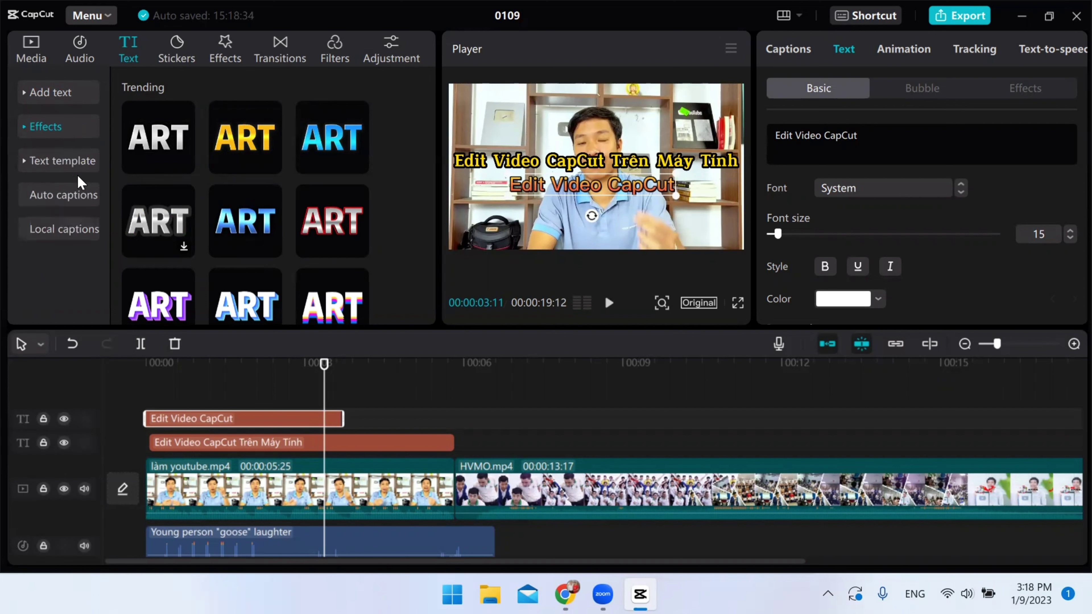
left_click(61, 199)
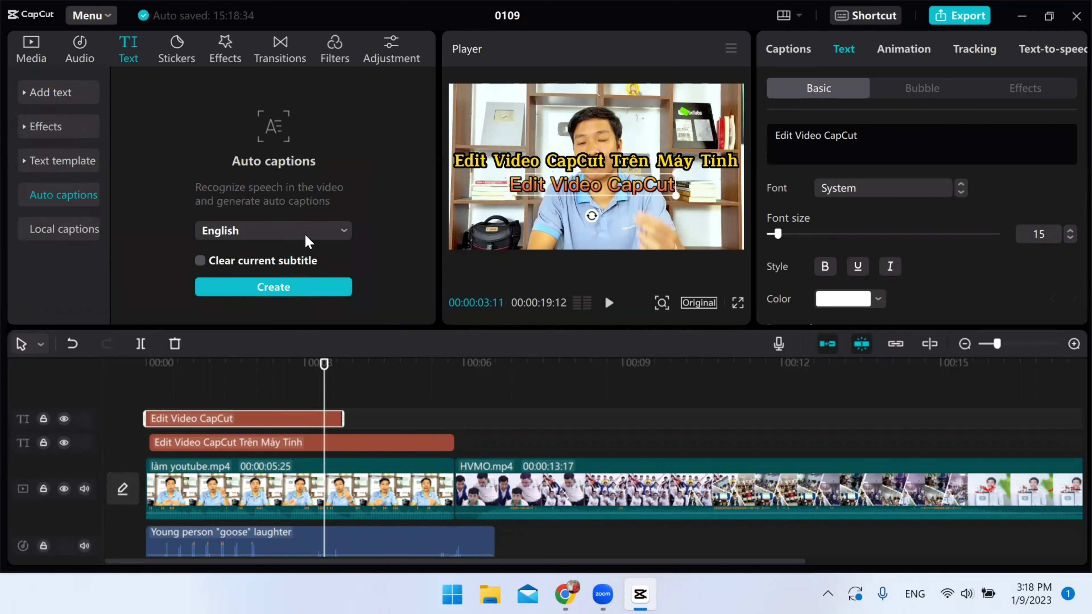
left_click(325, 237)
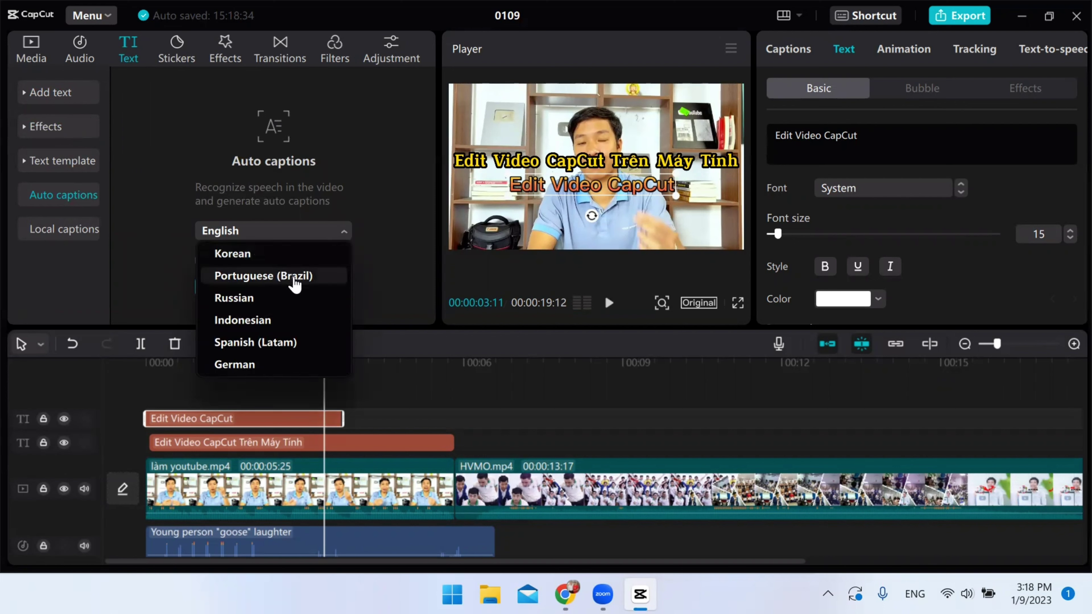
key("Escape")
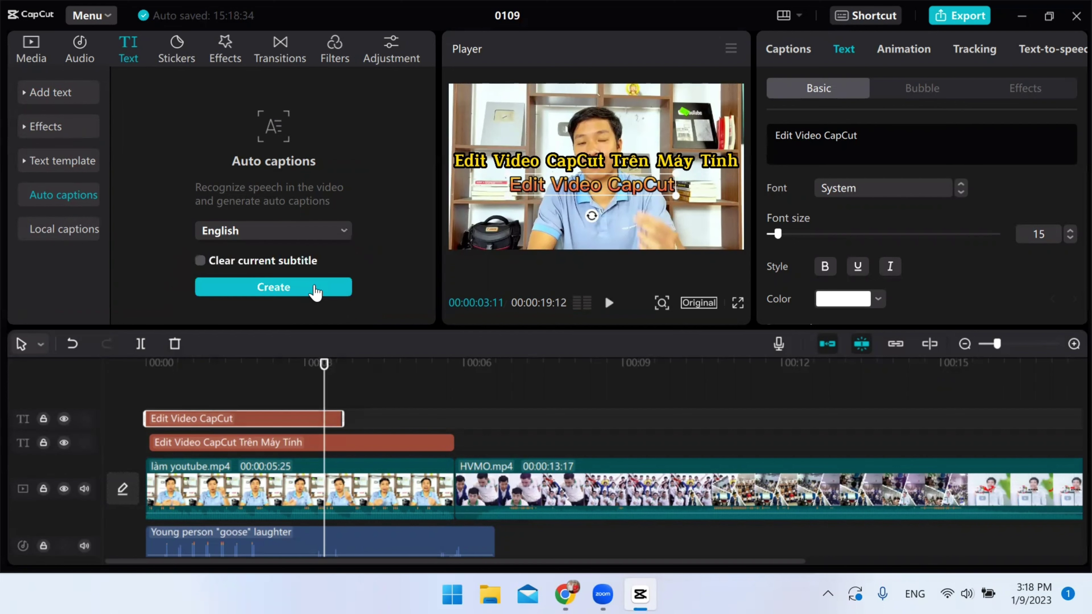
left_click(288, 233)
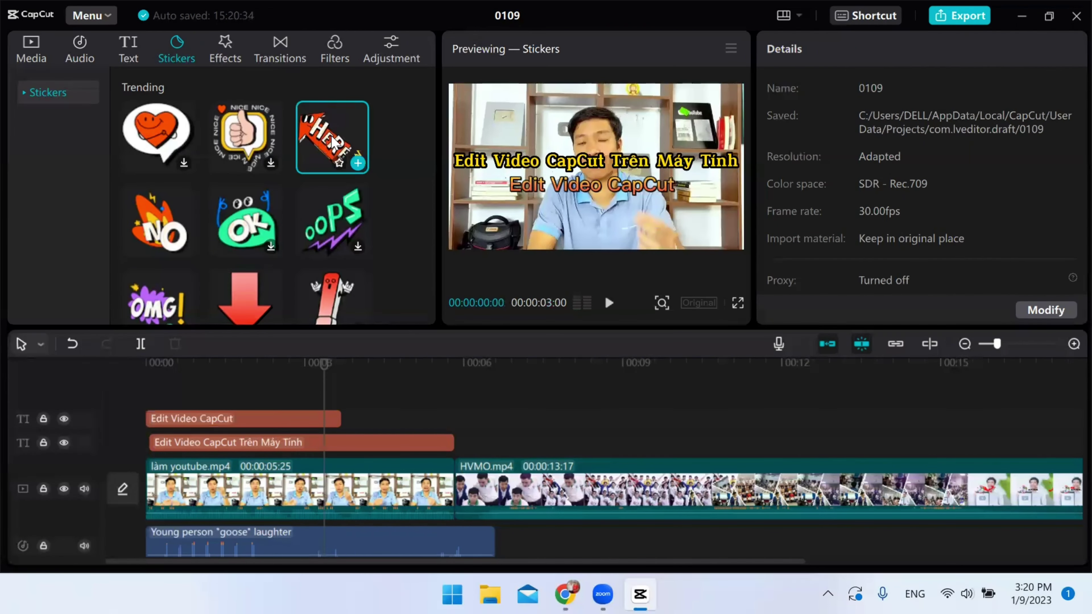
- Add the HERE arrow sticker at the start of the timeline, scale it to 59% and move it to X -629, Y 200
left_click_drag(331, 138, 166, 404)
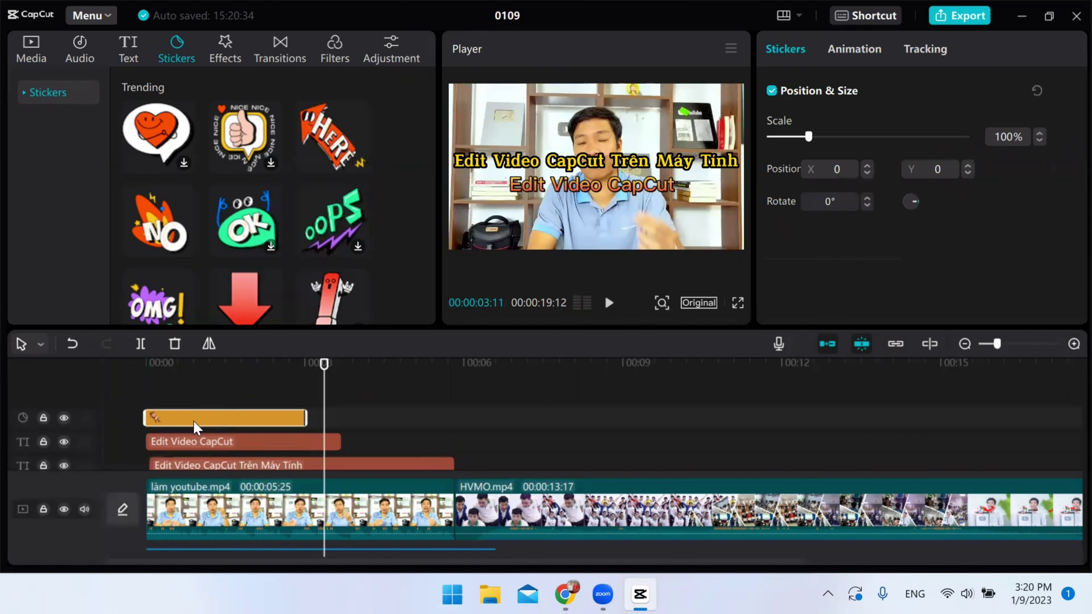
left_click_drag(325, 369, 200, 379)
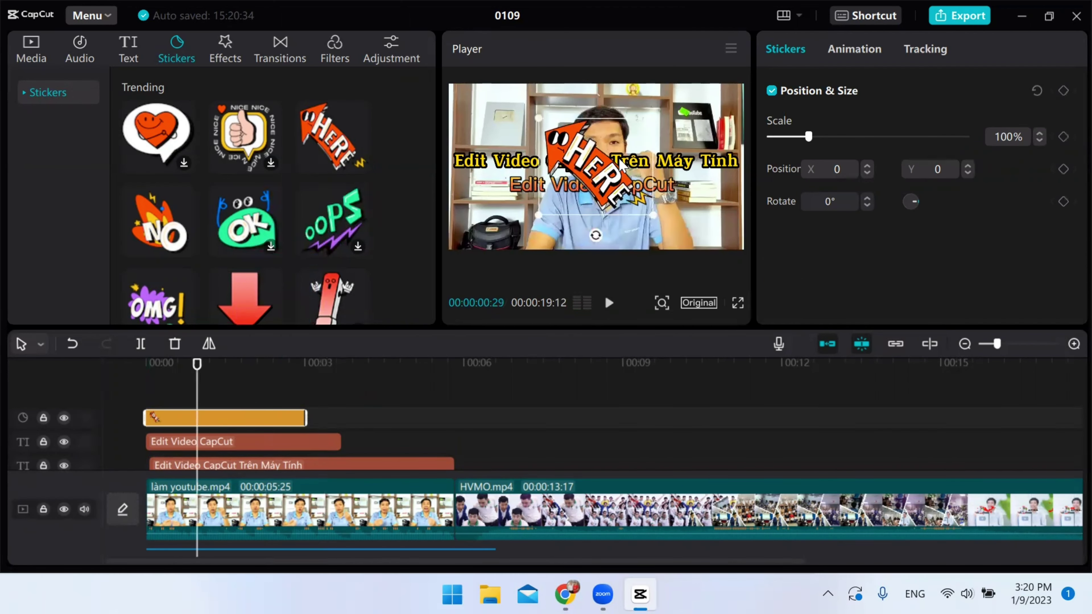
left_click_drag(606, 177, 553, 156)
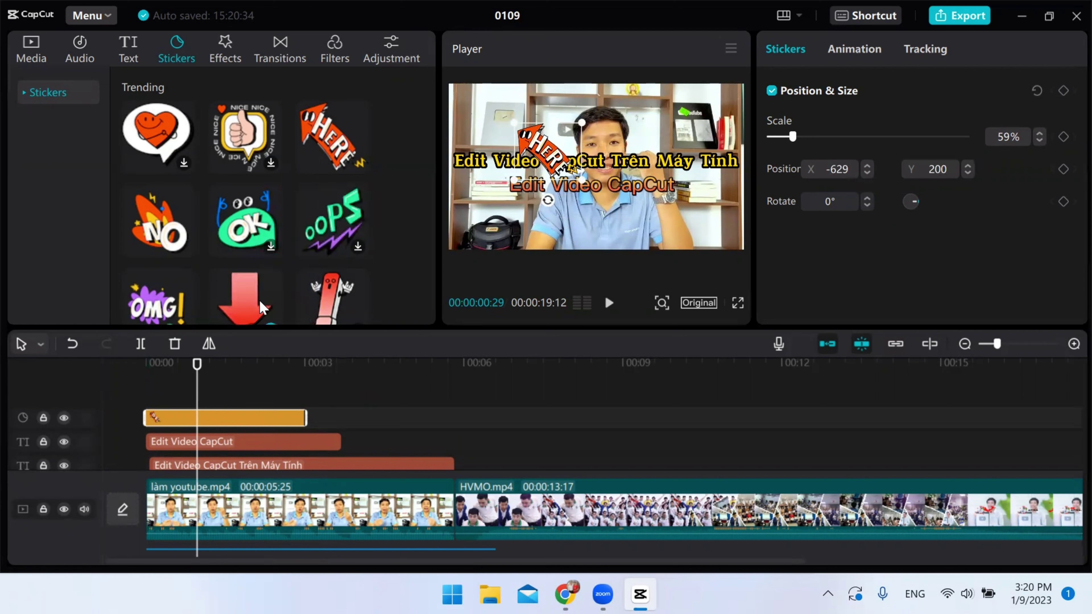
- Add the red down-arrow sticker to the timeline directly after the HERE sticker
scroll(253, 301, "down", 2)
scroll(253, 286, "down", 2)
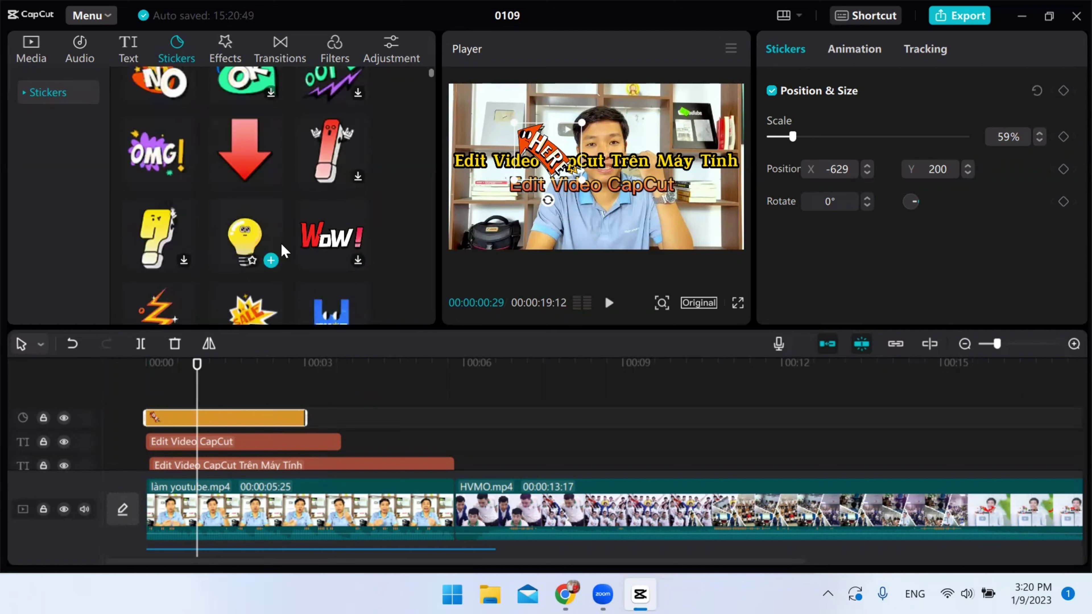
left_click_drag(240, 155, 257, 376)
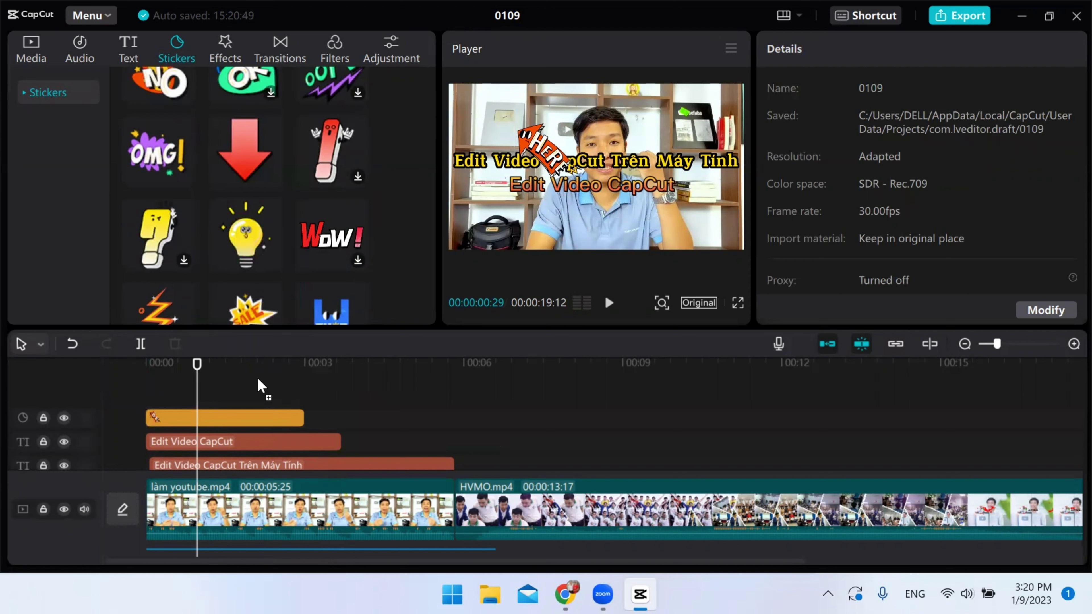
left_click_drag(245, 151, 307, 417)
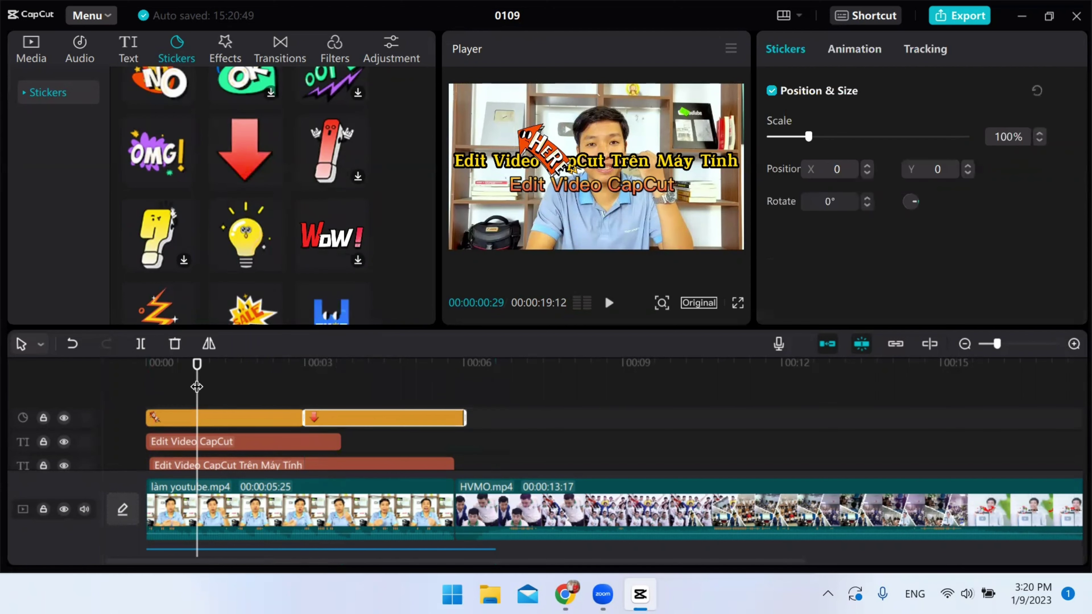
- Scale the red arrow sticker to 45% and move it over the camera bag at about X -1343, Y -133
left_click_drag(197, 366, 356, 364)
left_click_drag(602, 194, 587, 172)
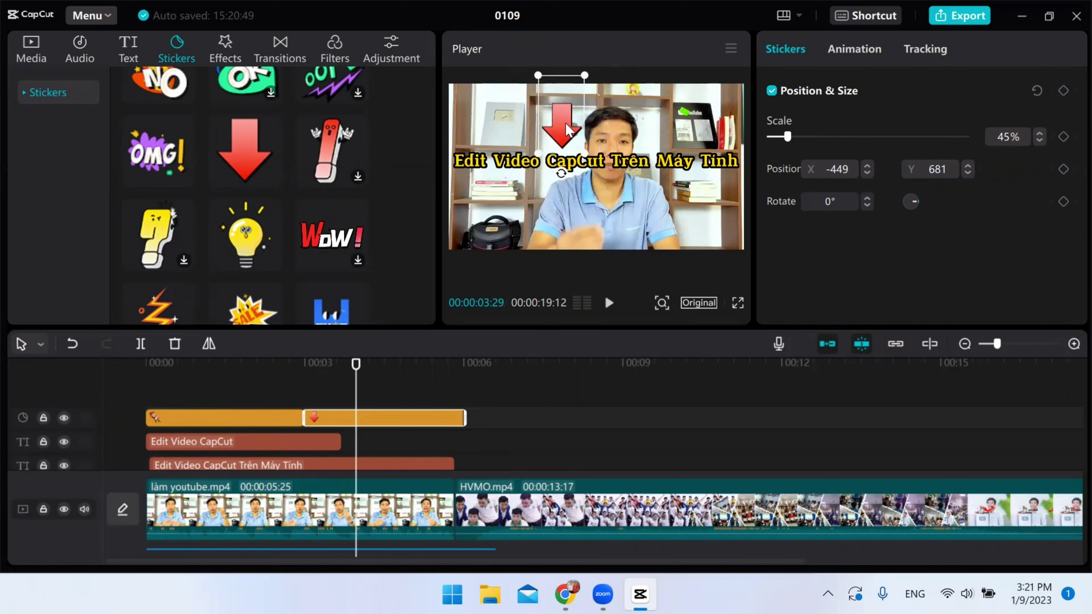
left_click_drag(569, 129, 497, 185)
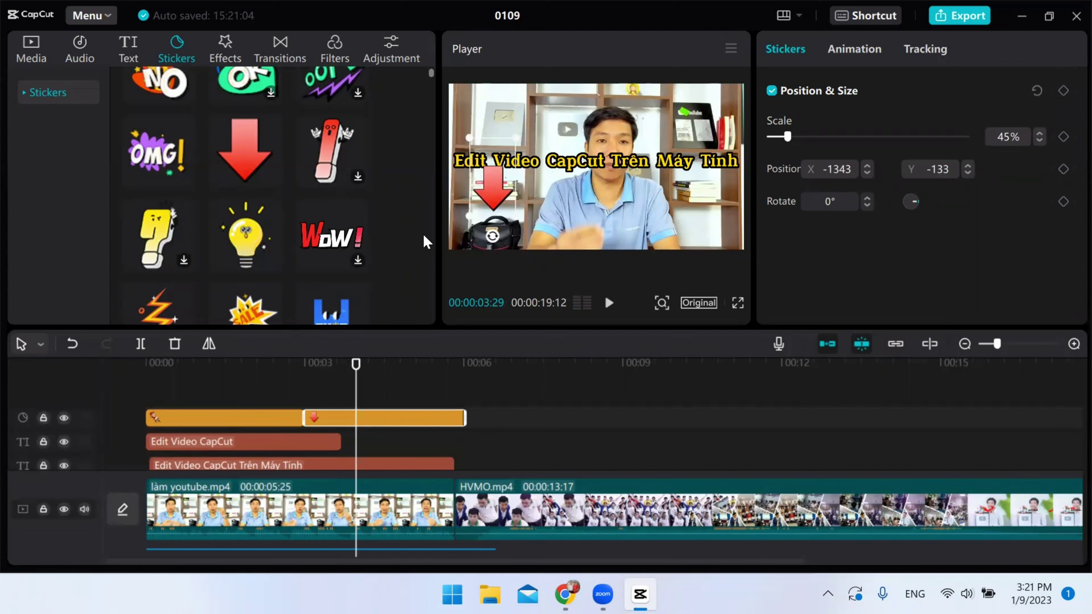
left_click_drag(492, 235, 488, 134)
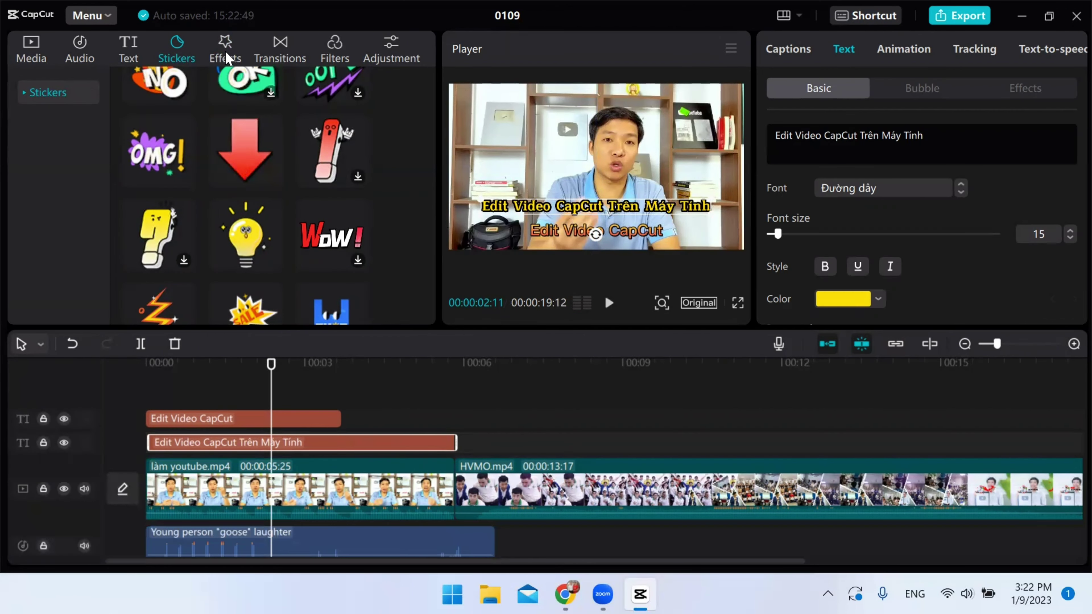
- Apply the Ripple Distortion video effect to the làm youtube.mp4 clip and play back the result
left_click(227, 56)
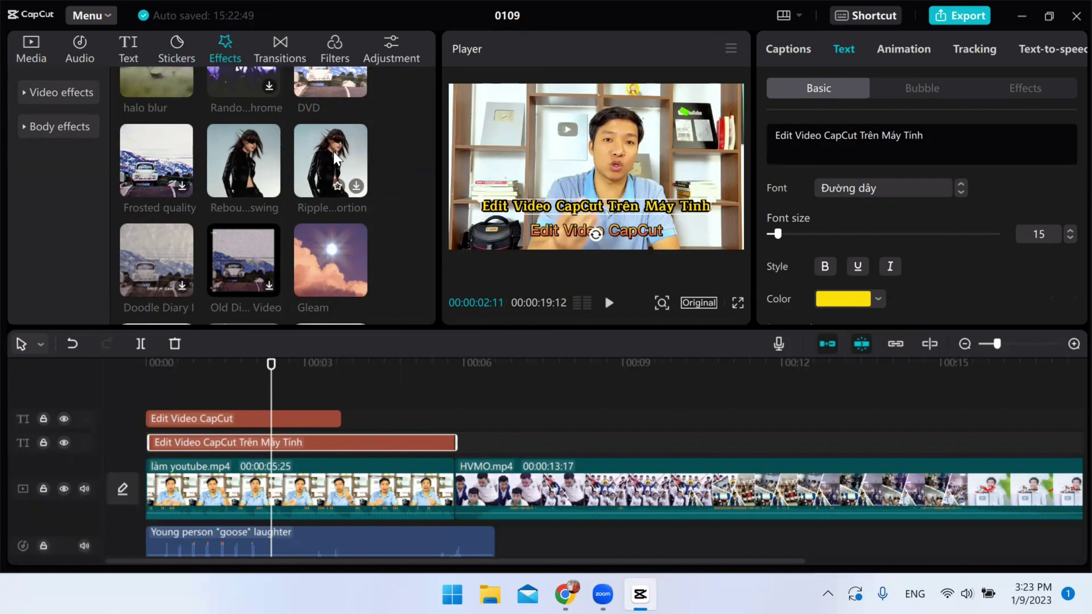
left_click_drag(335, 159, 231, 479)
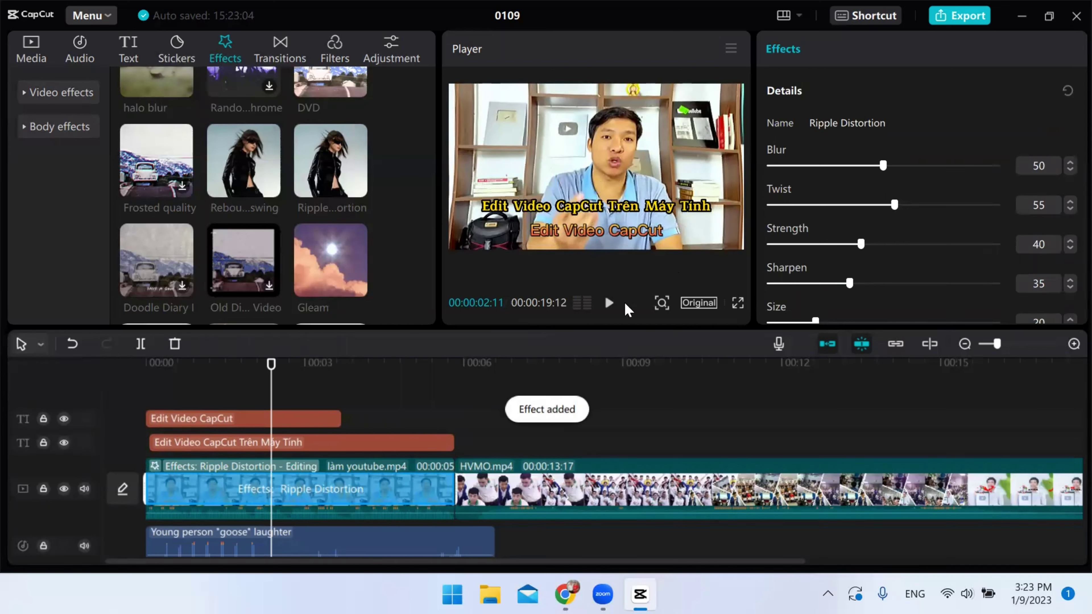
left_click(609, 304)
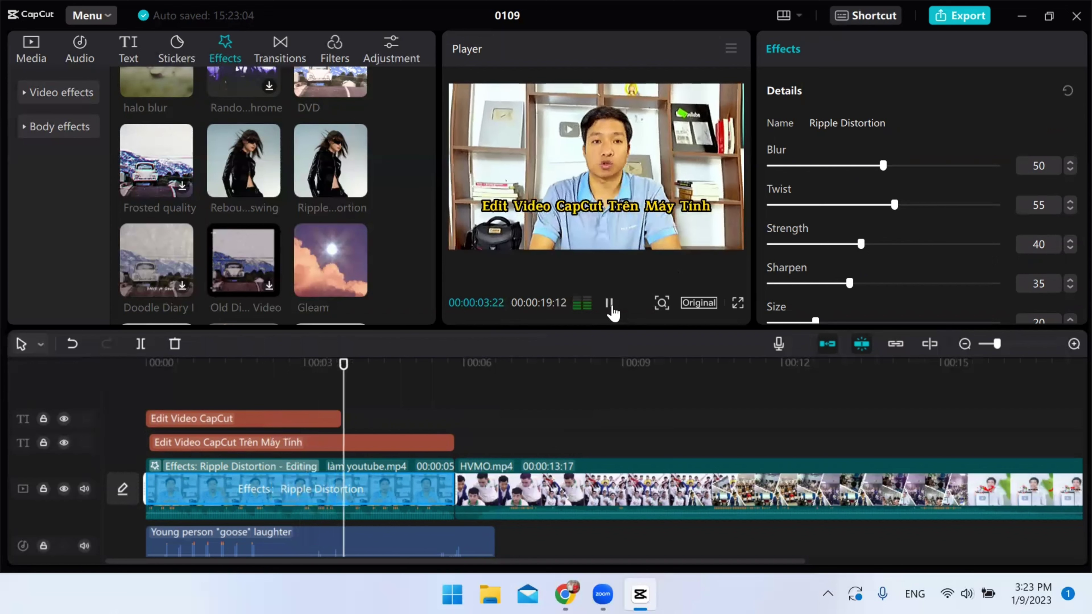
left_click(609, 305)
left_click(361, 325)
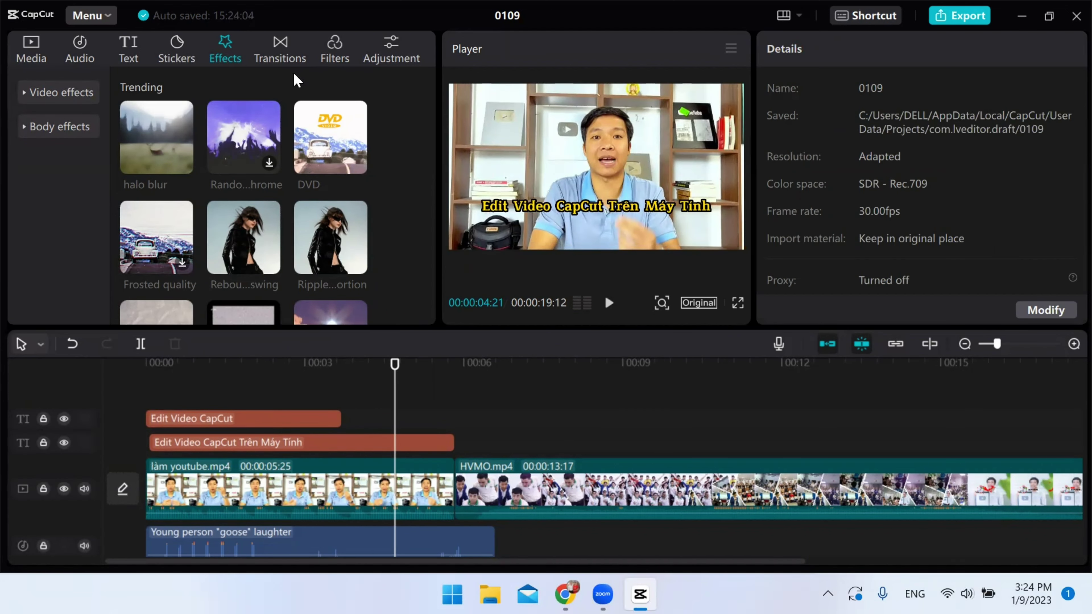
- Add the Bubble blur transition between làm youtube.mp4 and HVMO.mp4 and set its duration to 0.2 s
left_click(282, 50)
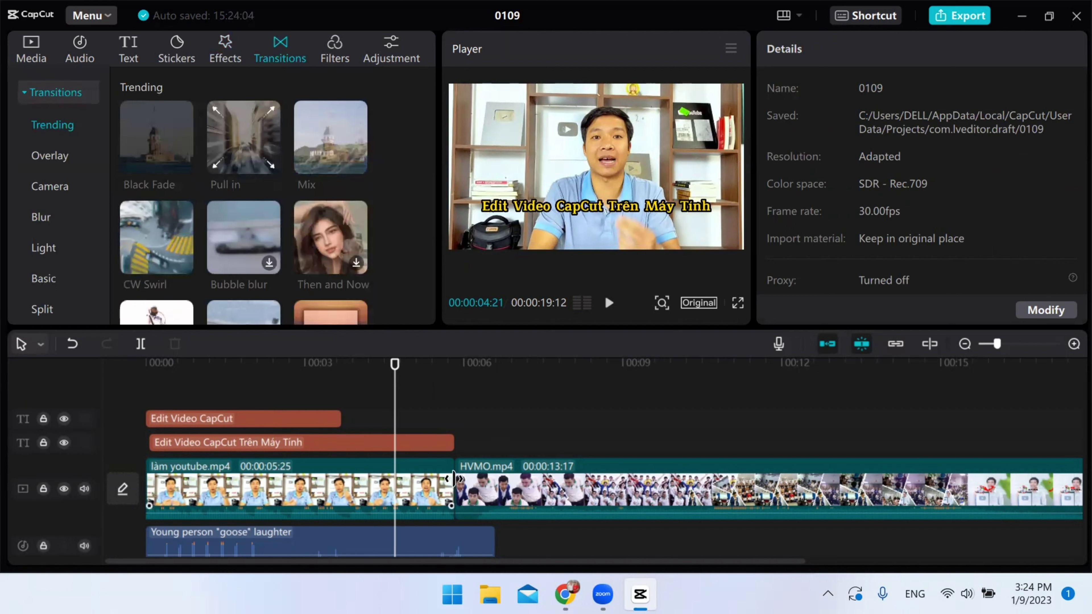
key("space")
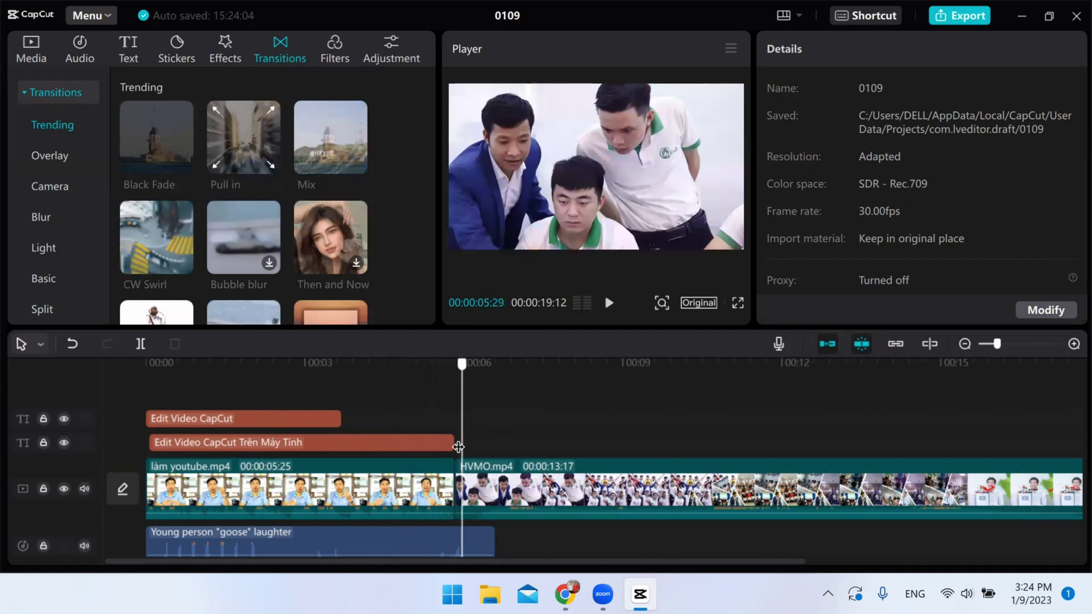
left_click_drag(468, 450, 437, 485)
scroll(243, 181, "down", 2)
mouse_move(266, 189)
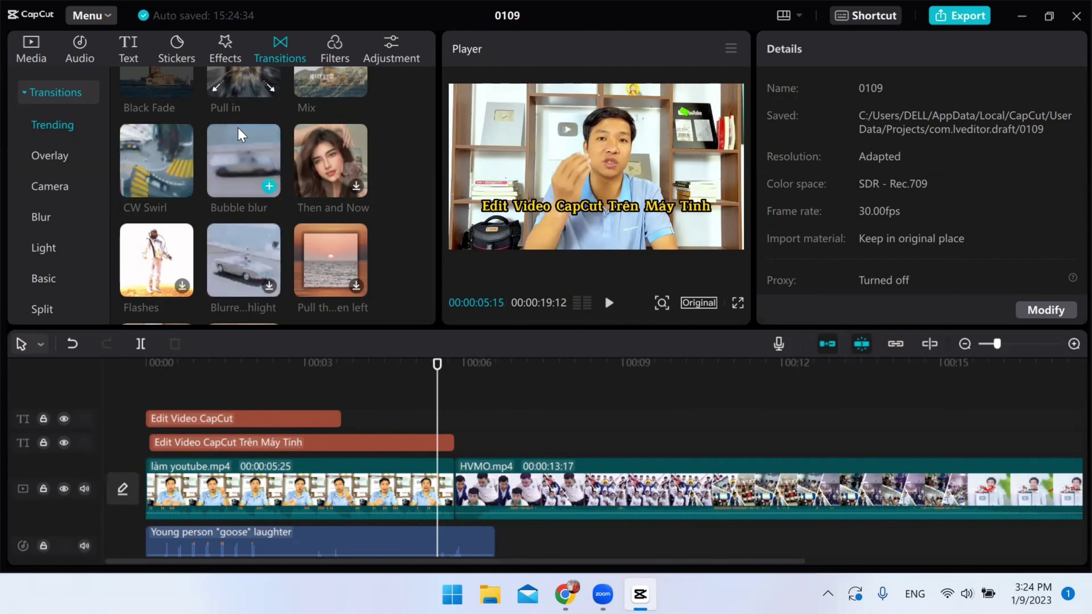
left_click(268, 187)
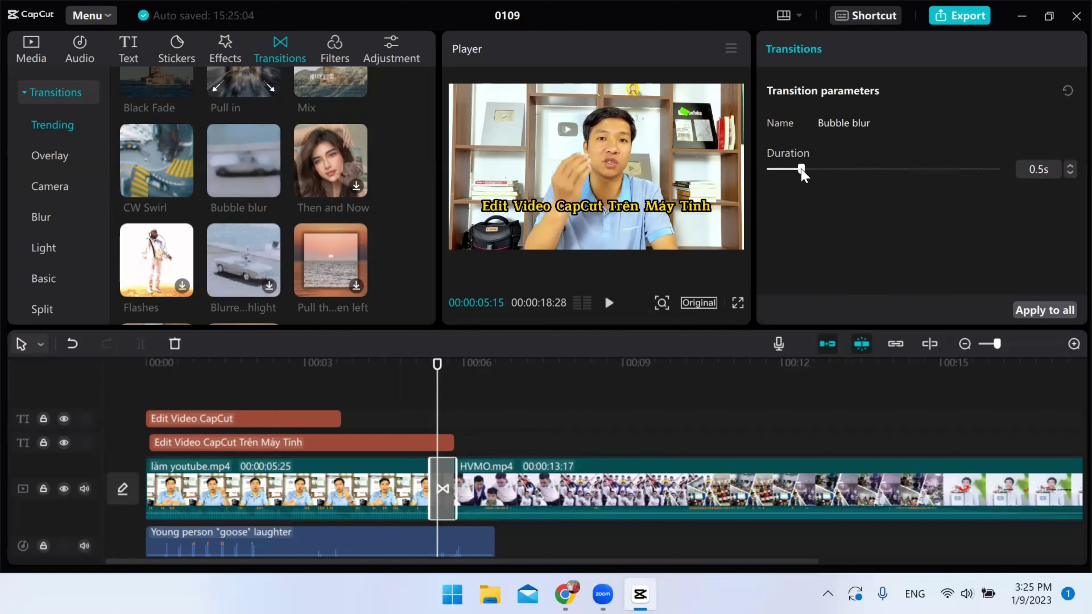
left_click_drag(801, 170, 795, 170)
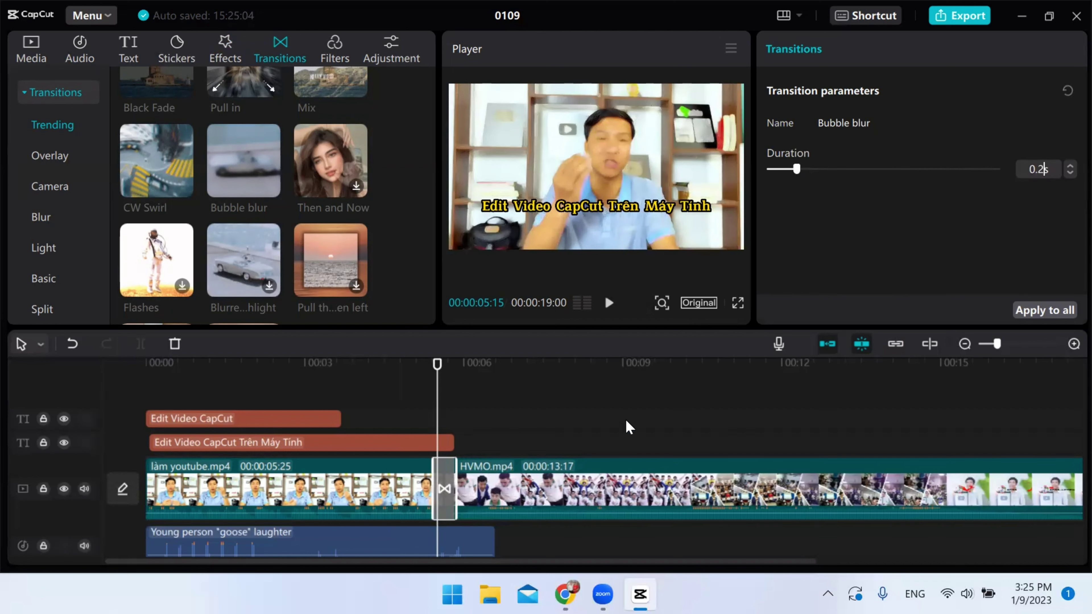
- Confirm the 0.2 s Bubble blur duration and play back the cut from làm youtube.mp4 to HVMO.mp4
key("Return")
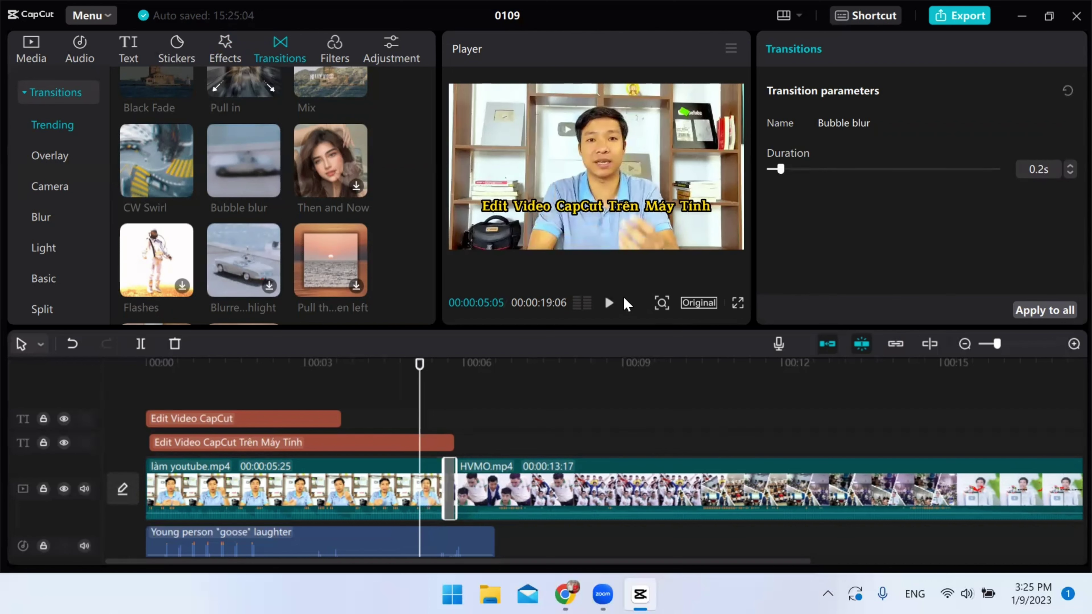
left_click(609, 304)
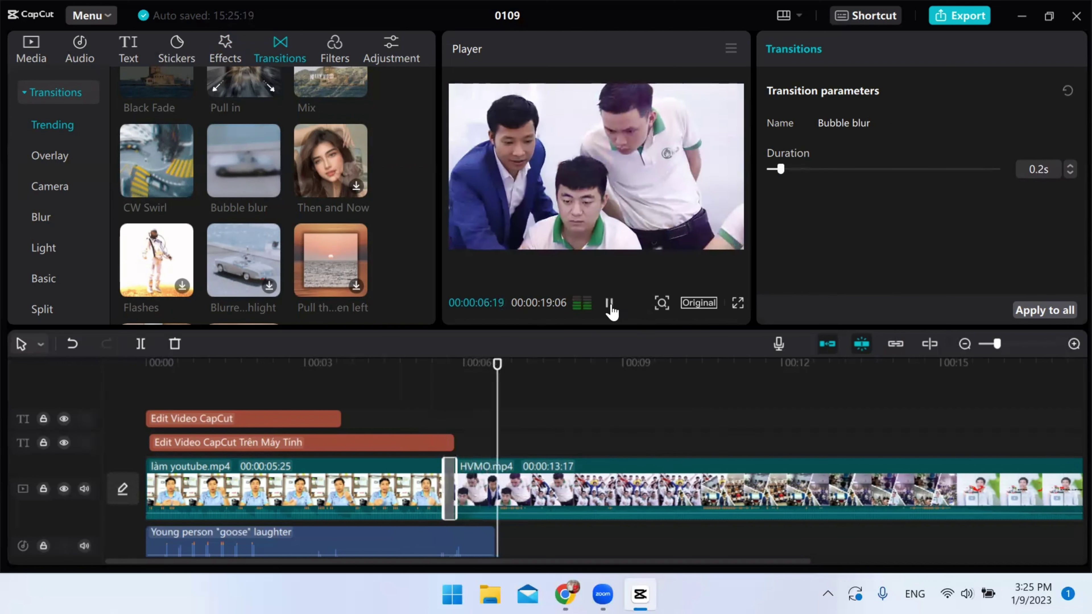
key("space")
left_click(610, 303)
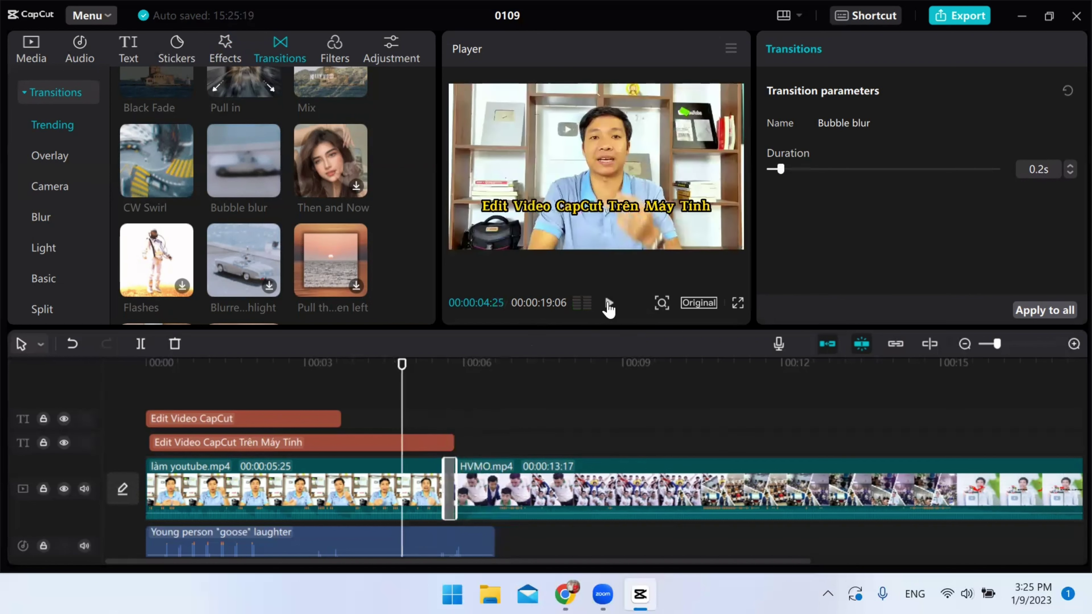
left_click(610, 303)
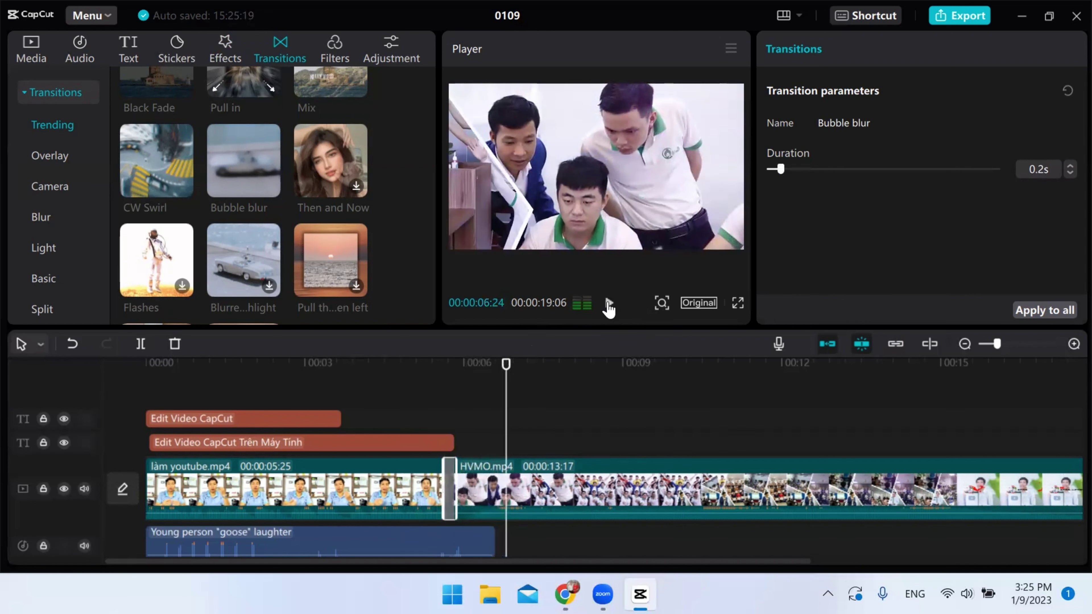
- Add the BW 3 filter from the start of HVMO.mp4, extend it to about 15.5 s on the timeline, and play it back
mouse_move(245, 155)
left_click(337, 56)
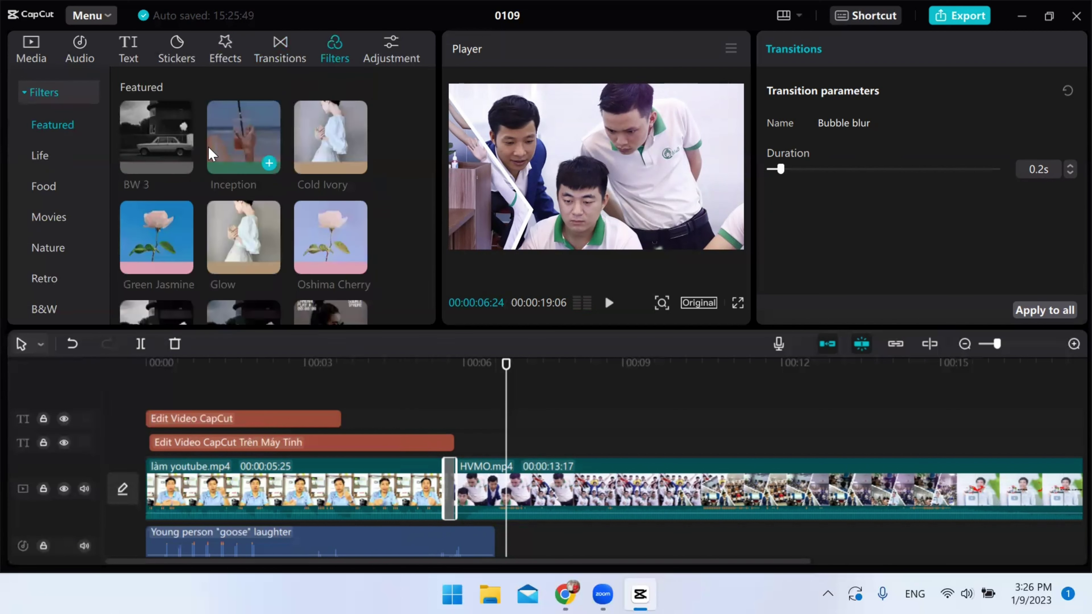
mouse_move(165, 144)
left_click(183, 163)
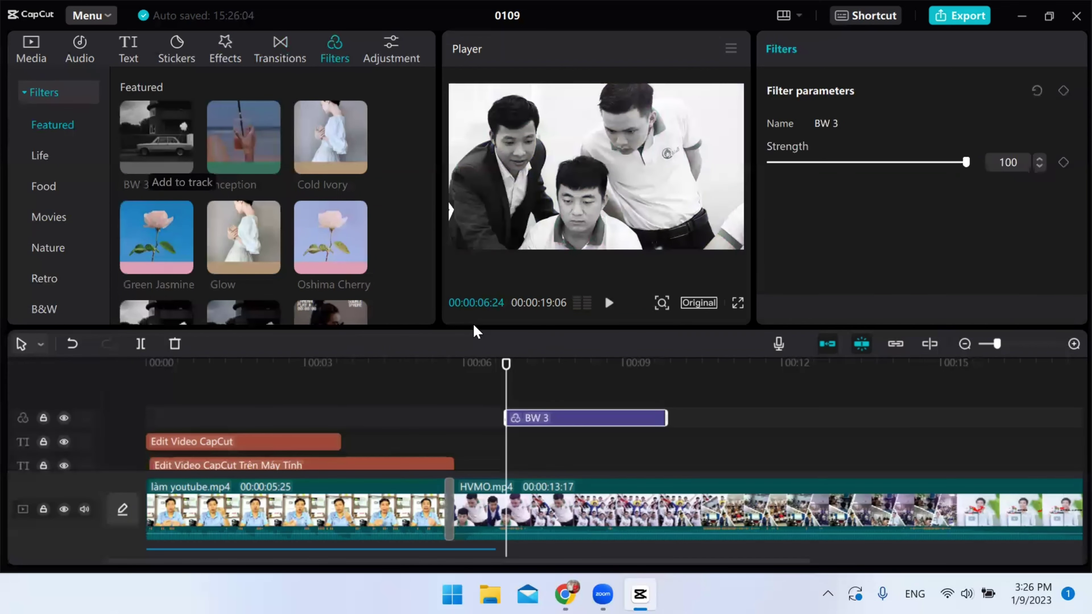
left_click_drag(584, 428, 563, 432)
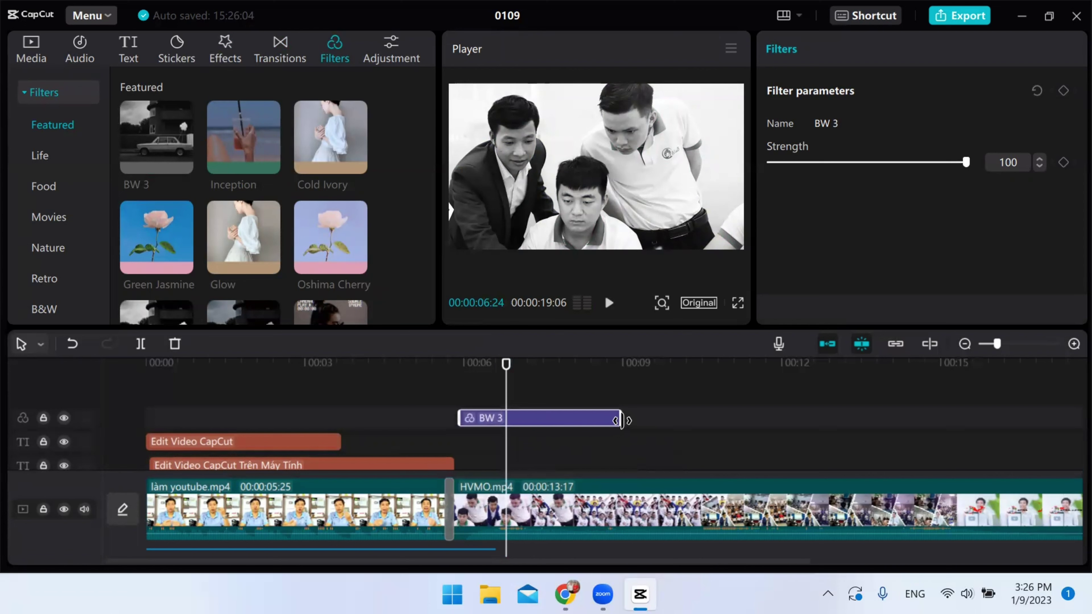
left_click_drag(656, 427, 962, 436)
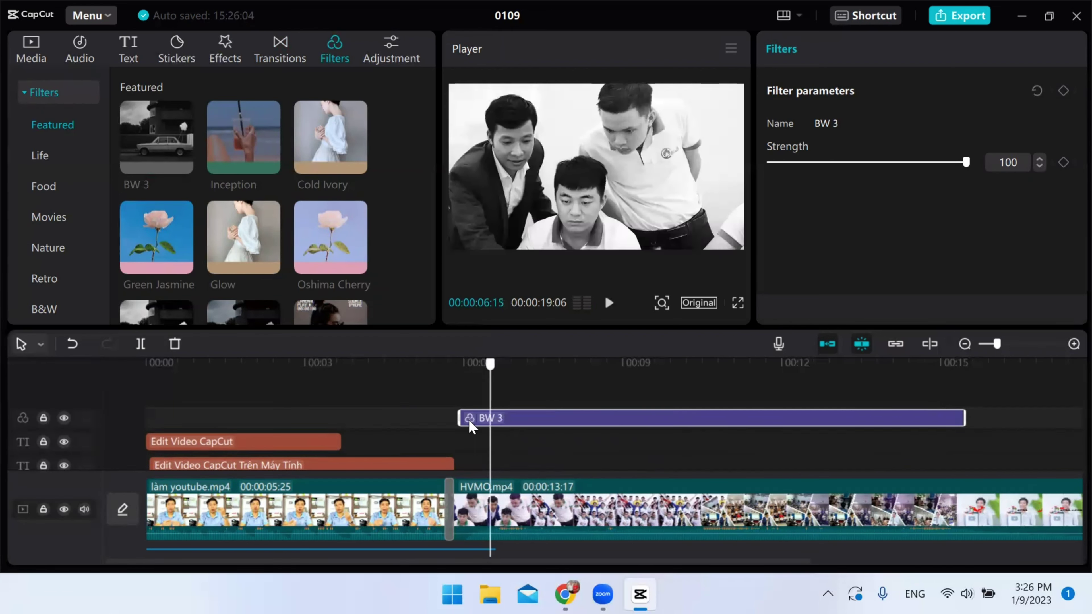
left_click(616, 304)
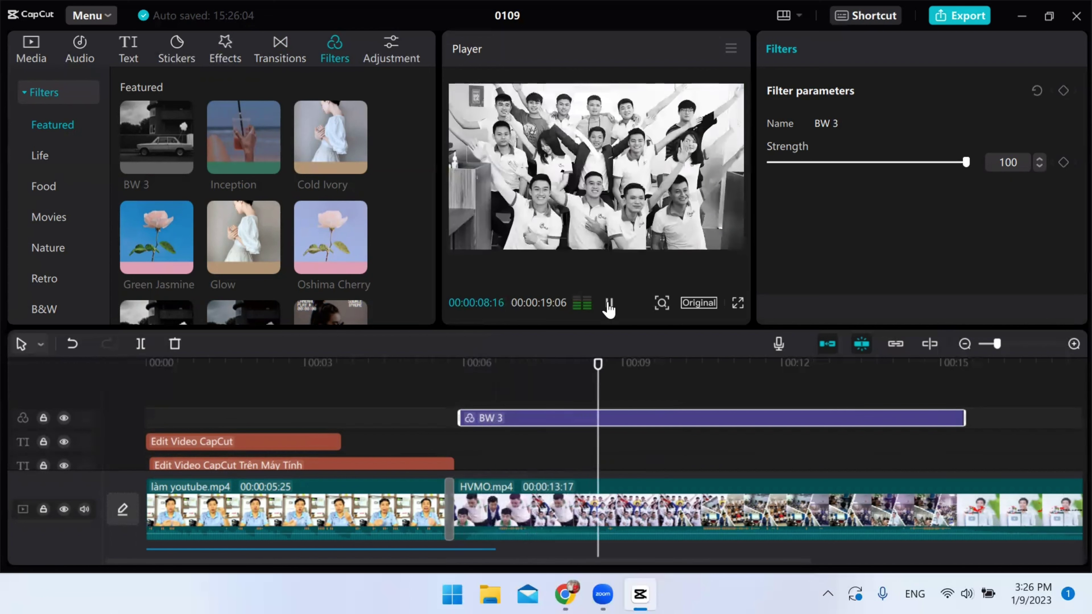
left_click(607, 303)
- Add the Cold Ivory filter near the start of HVMO.mp4 in place of BW 3 and play back the result
mouse_move(233, 117)
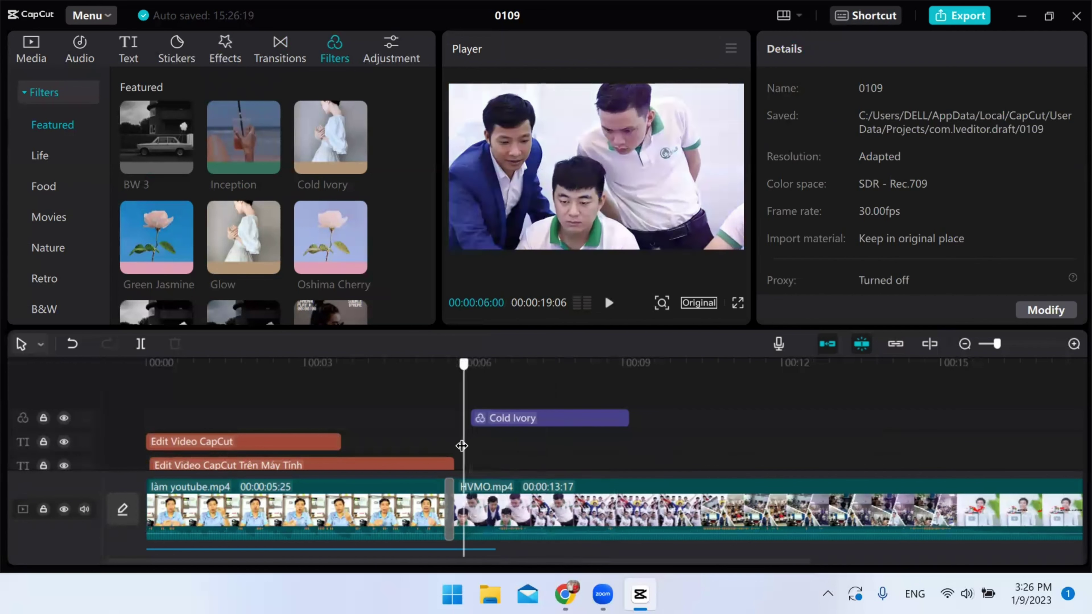
left_click(609, 303)
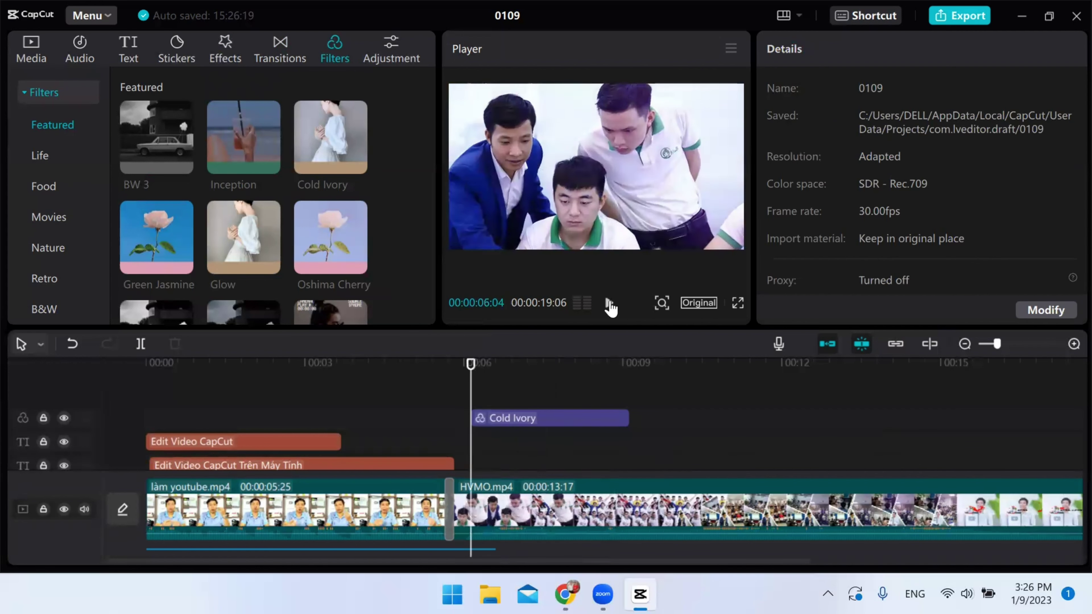
left_click(609, 303)
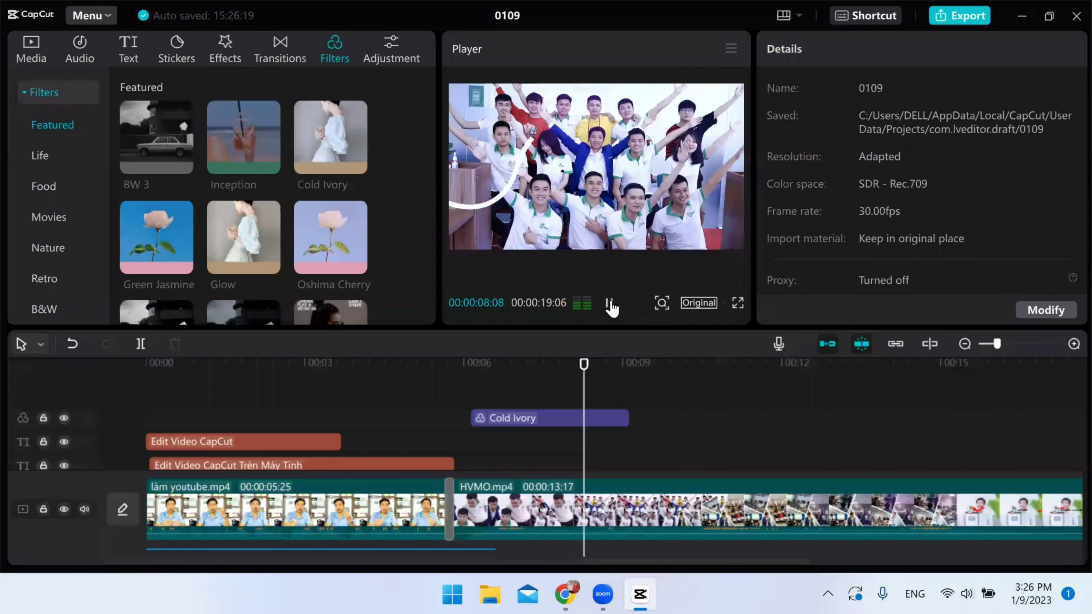
left_click(609, 303)
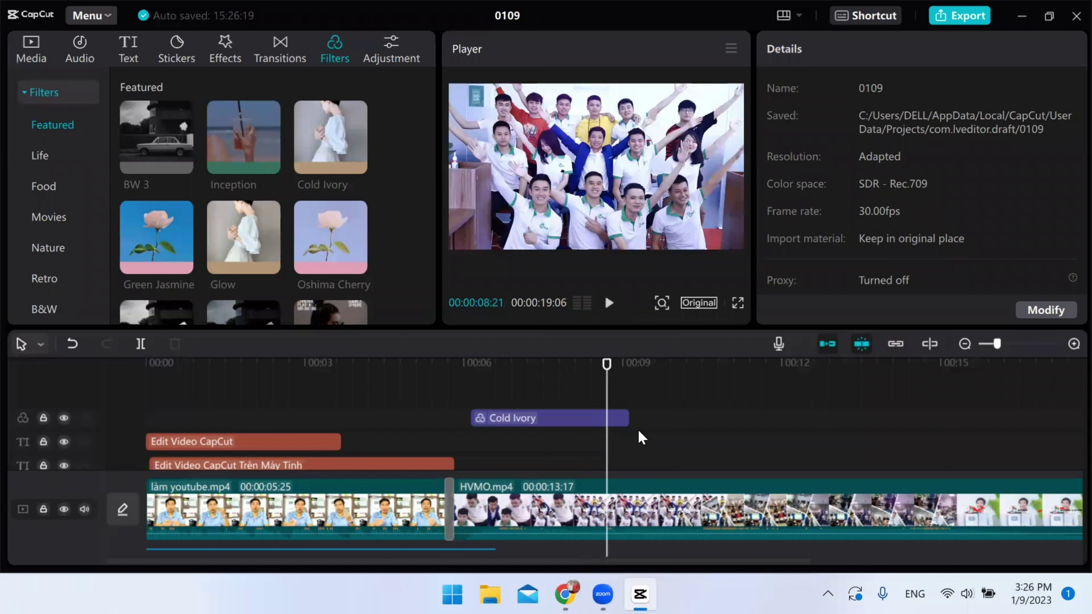
- Lengthen the Cold Ivory filter to about 4 s and move it to the start of the timeline over làm youtube.mp4
left_click_drag(628, 418, 690, 418)
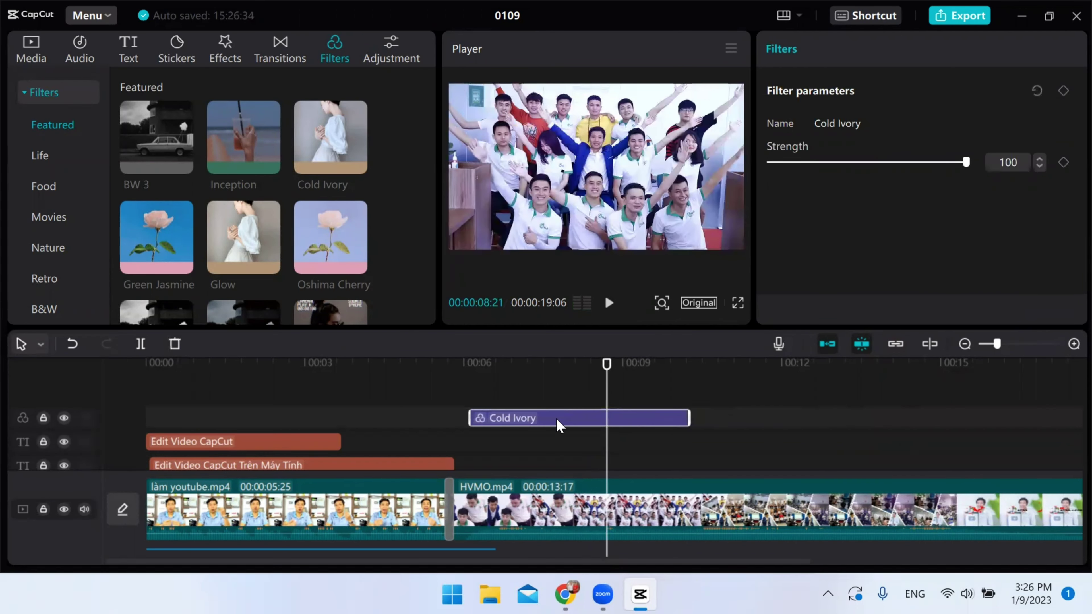
left_click_drag(558, 424, 832, 430)
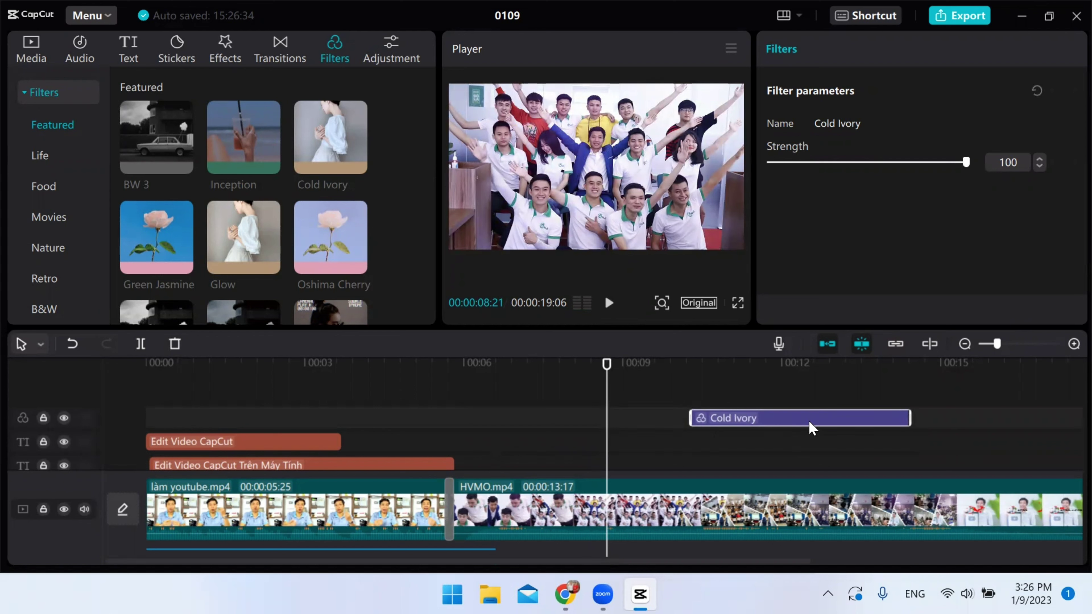
left_click_drag(812, 427, 256, 419)
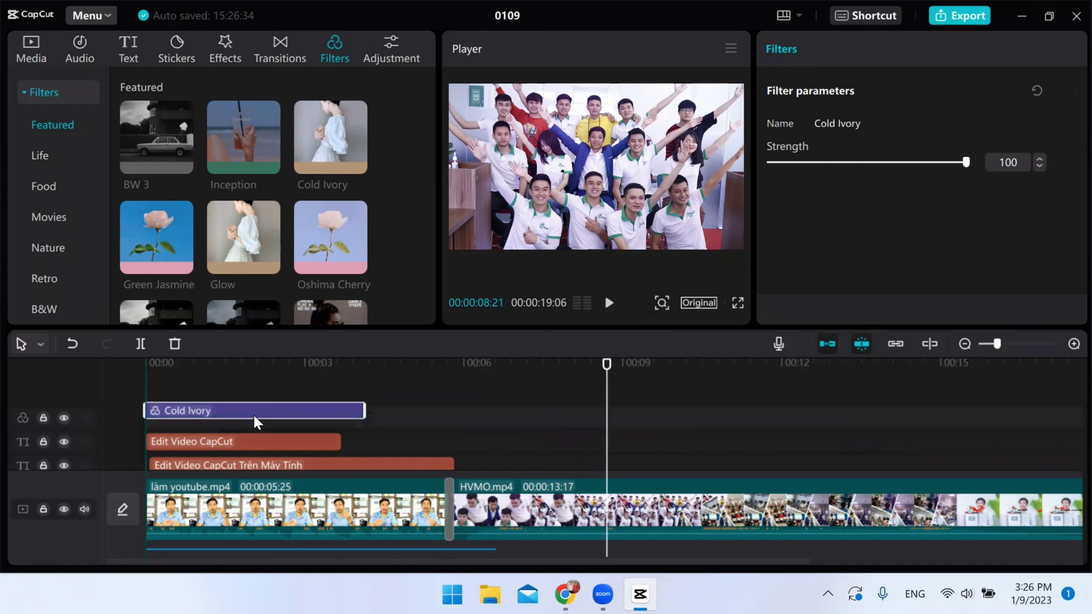
left_click_drag(606, 368, 146, 365)
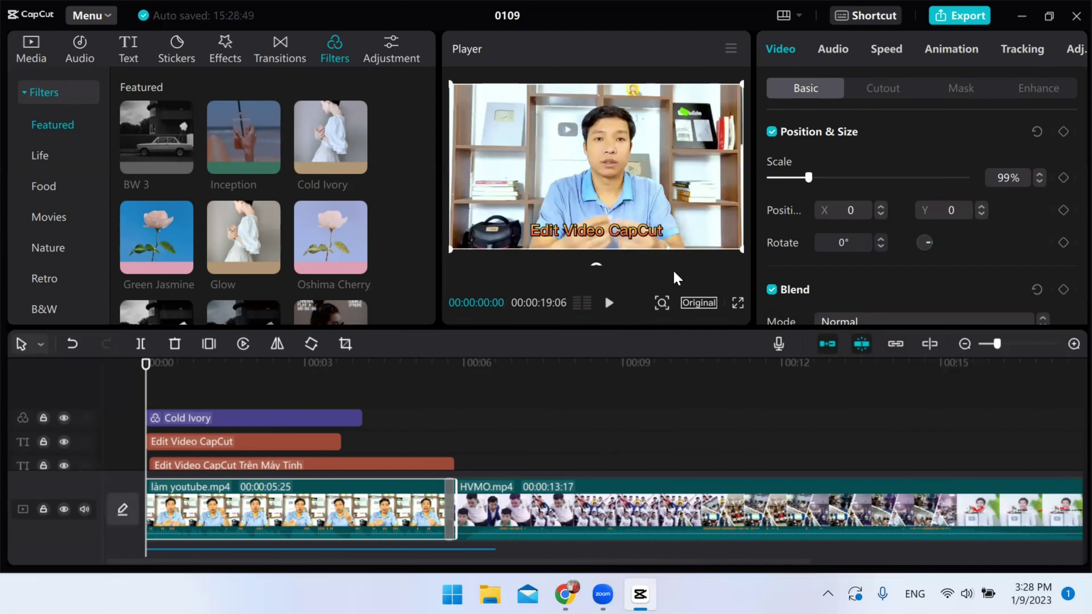
- Shrink the làm youtube.mp4 clip to 62% in the preview and keep the aspect ratio at Original
left_click_drag(745, 257, 690, 224)
left_click(699, 303)
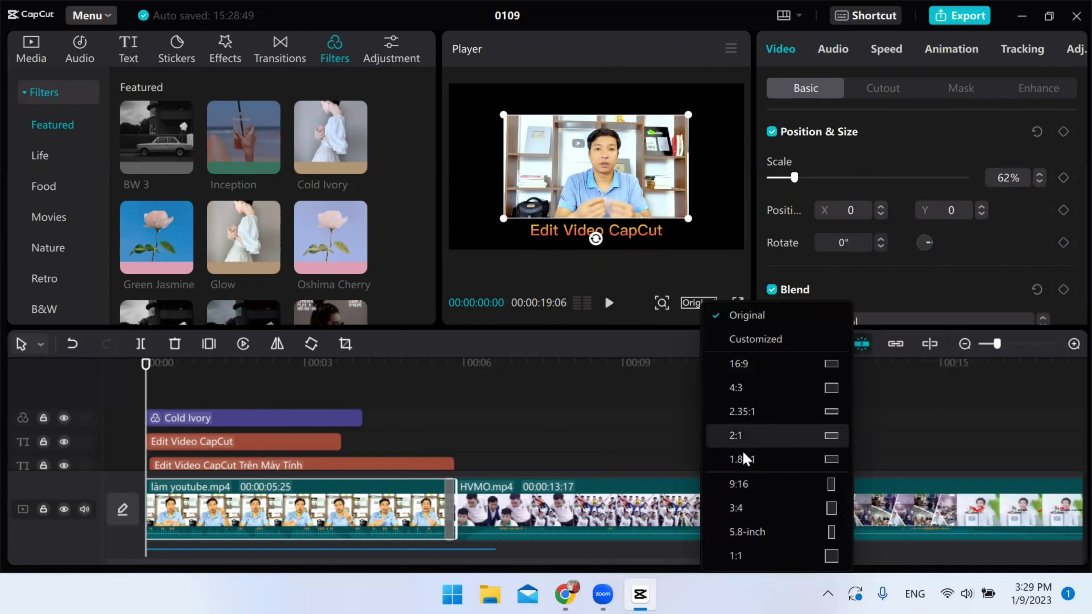
left_click(796, 315)
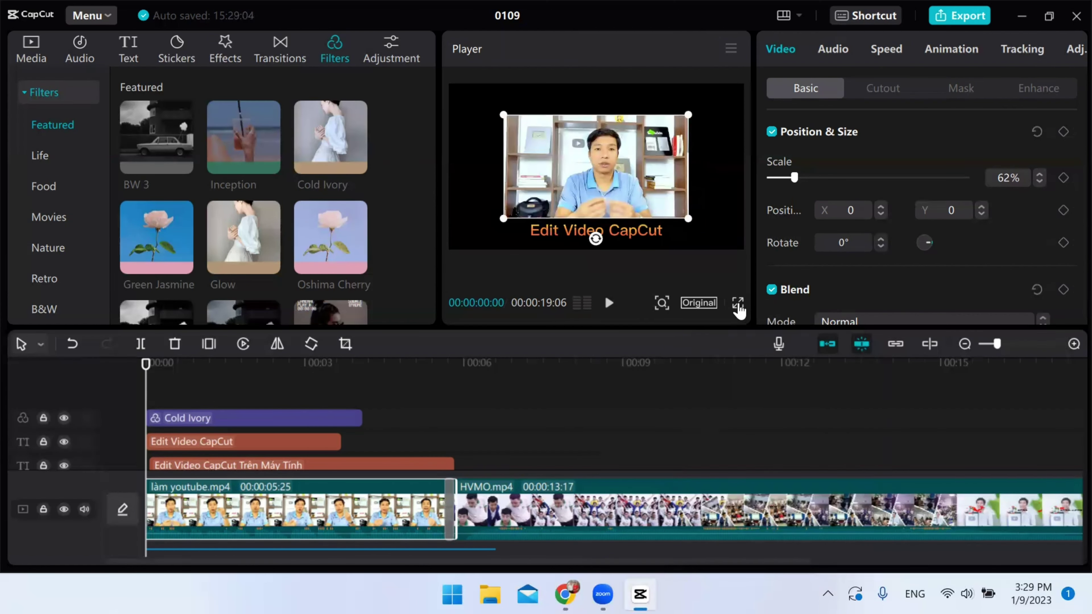
- Play the project in full screen from the start, and return to the editor
left_click(737, 303)
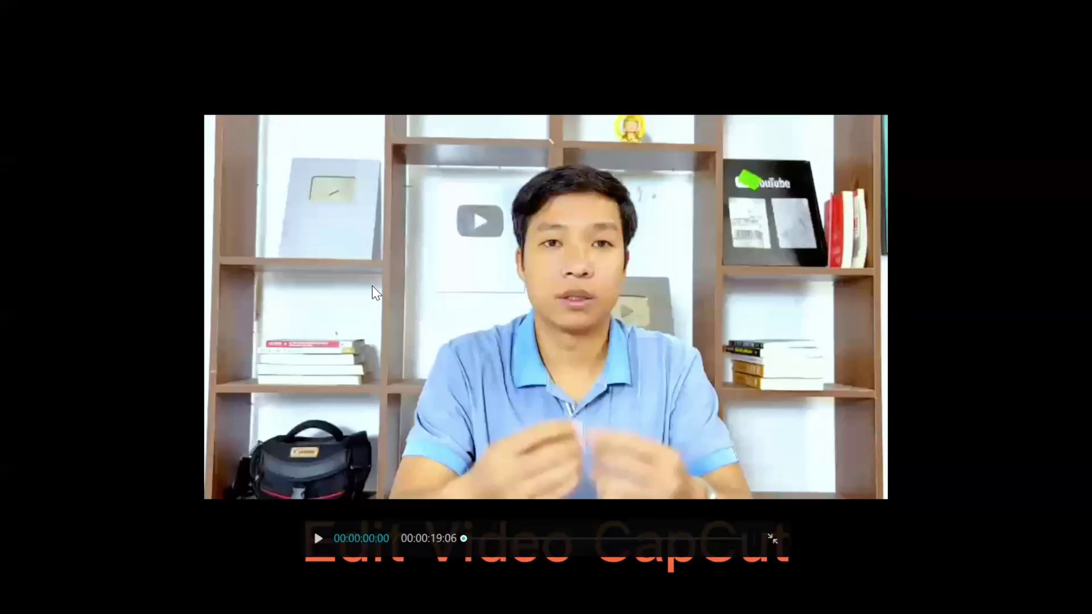
left_click(319, 540)
key("Escape")
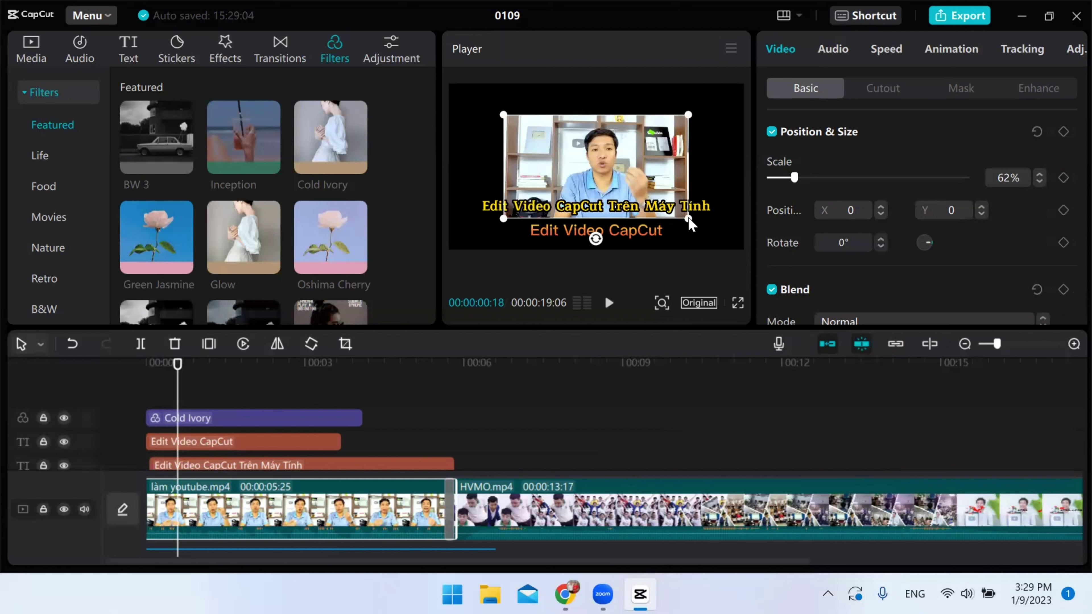
- Enlarge the làm youtube.mp4 clip and set its scale to 110%
left_click_drag(689, 223, 722, 250)
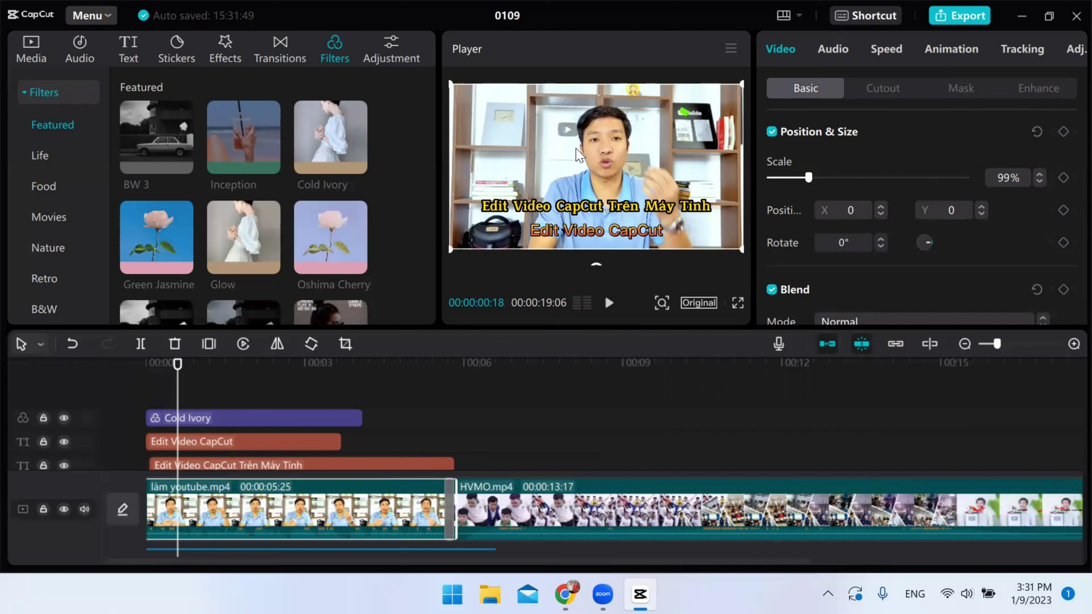
left_click(1009, 178)
key("BackSpace")
type("110")
key("Return")
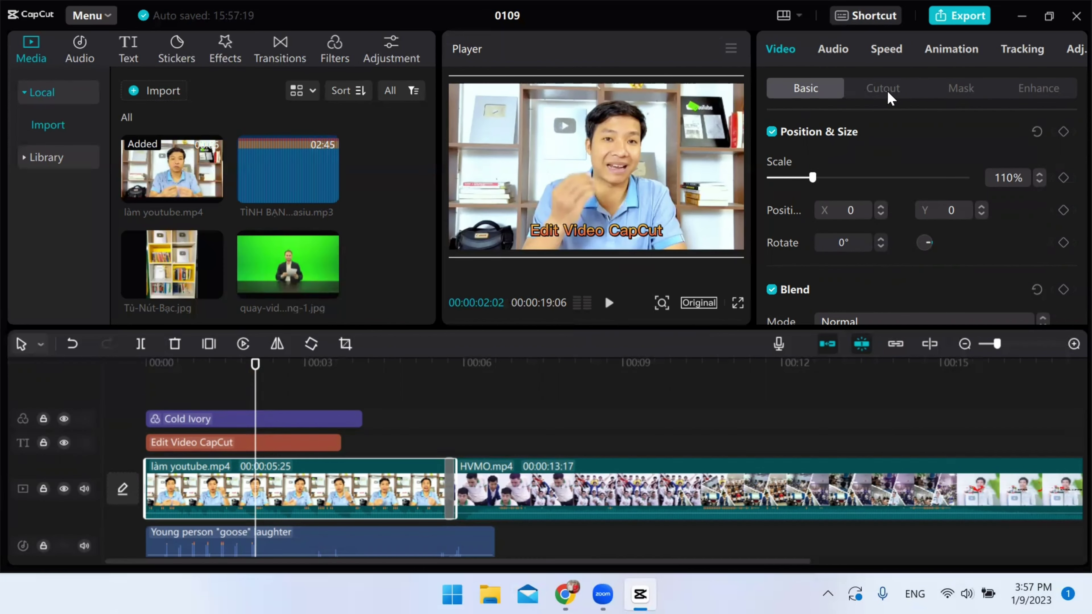
- Add quay-video-phong-xanh-da-nang-1.jpg on a track above làm youtube.mp4, starting at about 1 s, and trim it to about 2 s
left_click(886, 96)
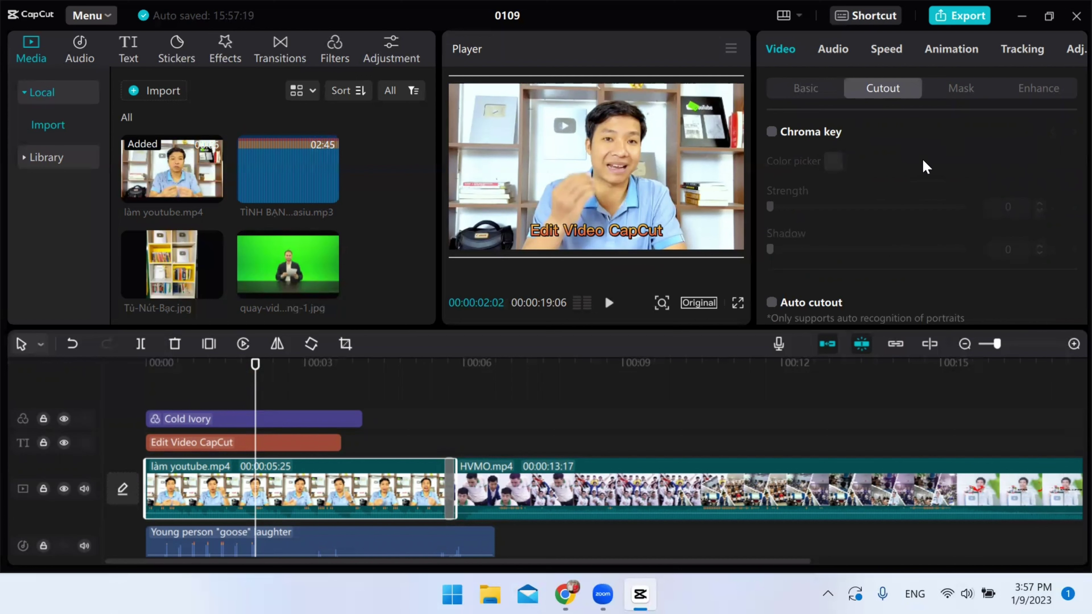
left_click_drag(283, 258, 404, 439)
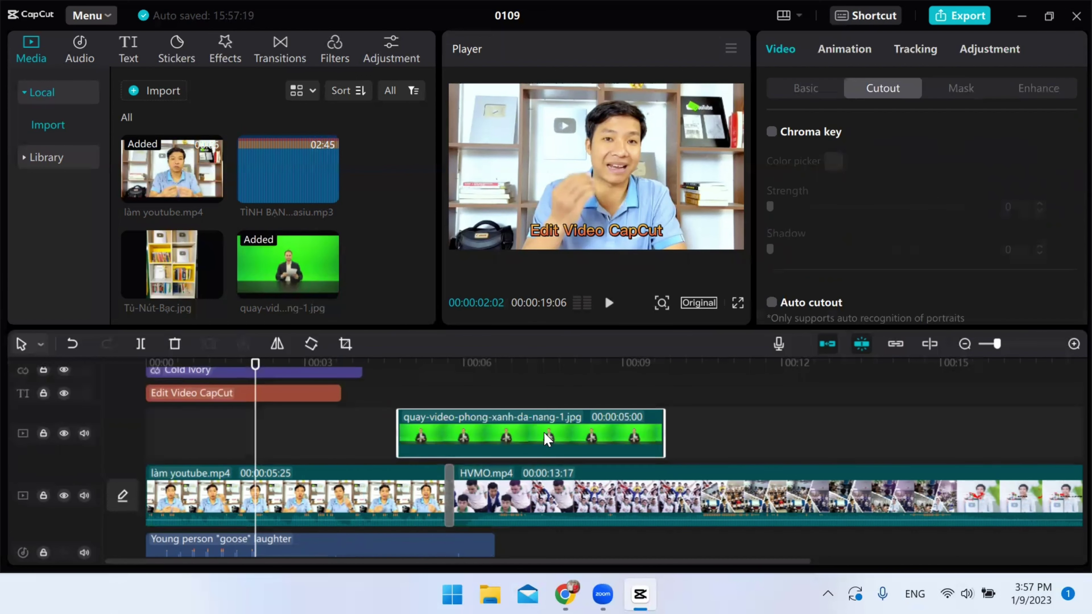
left_click_drag(548, 438, 357, 438)
left_click_drag(441, 433, 309, 433)
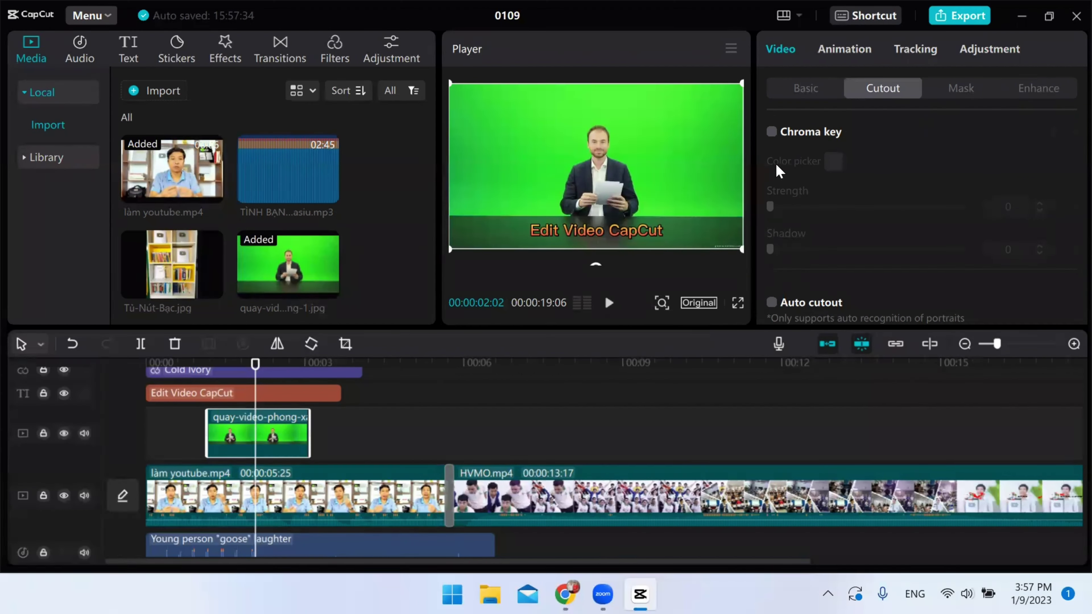
- Enable Chroma key on the green-screen image and pick its green background as the key color
left_click(771, 134)
left_click(832, 162)
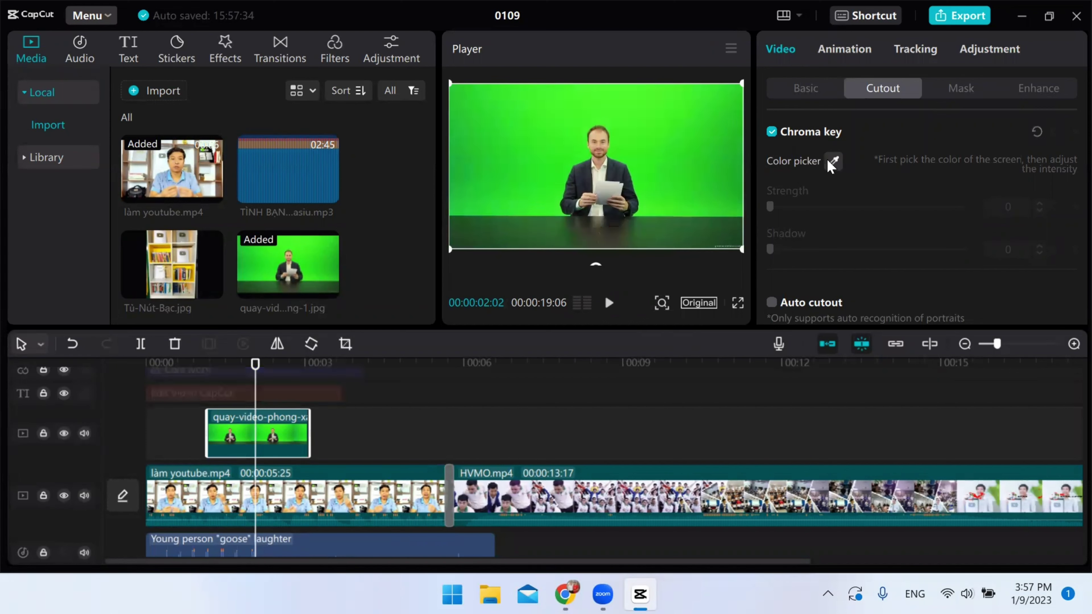
left_click(835, 161)
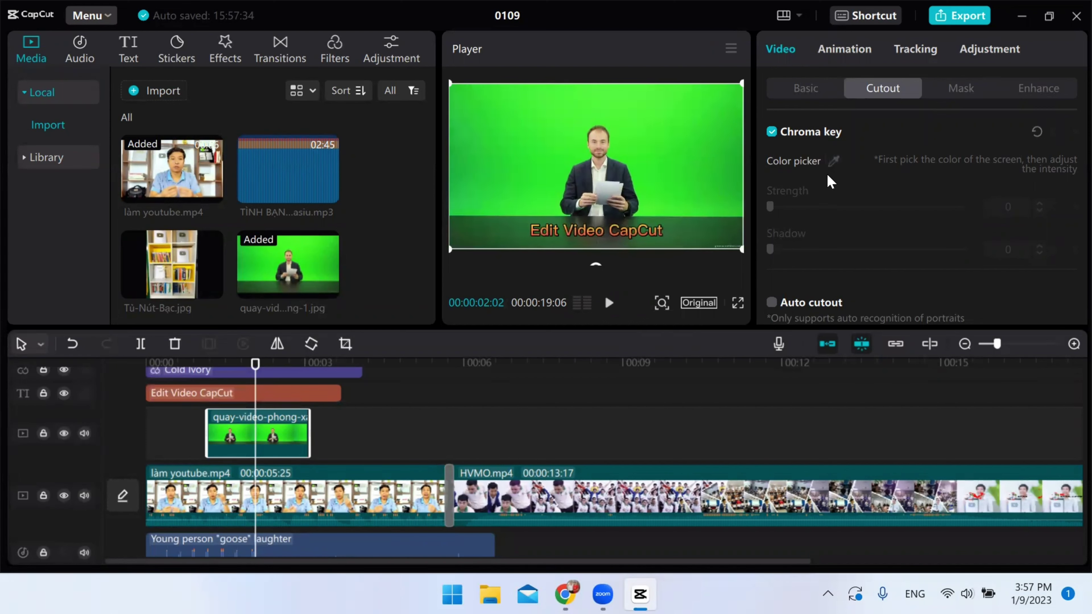
left_click(835, 164)
left_click(832, 162)
left_click(837, 165)
left_click(677, 131)
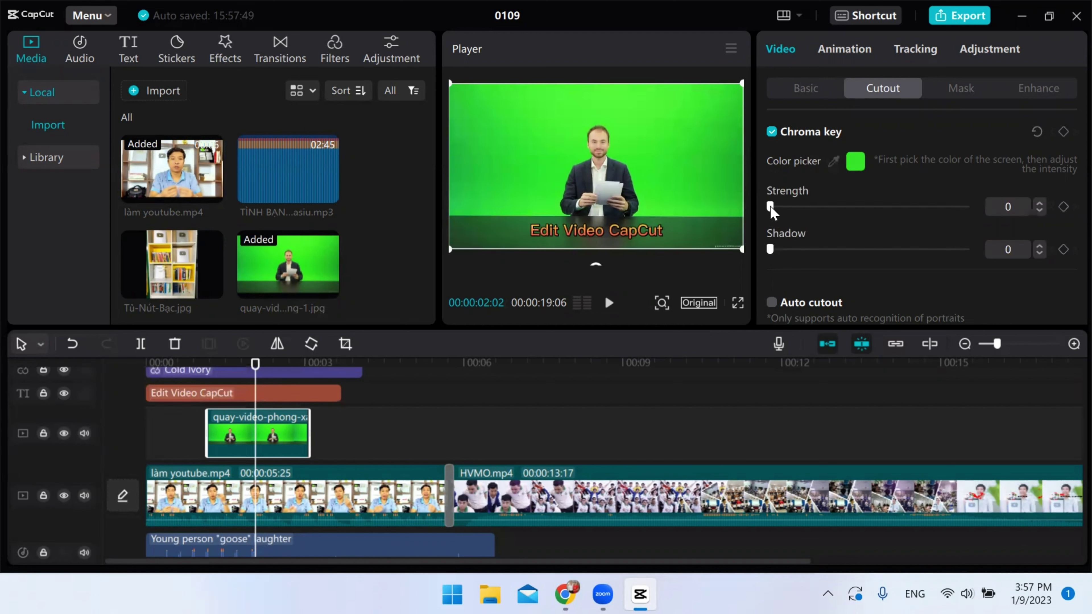
- Set the chroma key Strength and Shadow to 100 and move the keyed man to the lower right of the frame
left_click_drag(770, 207, 966, 208)
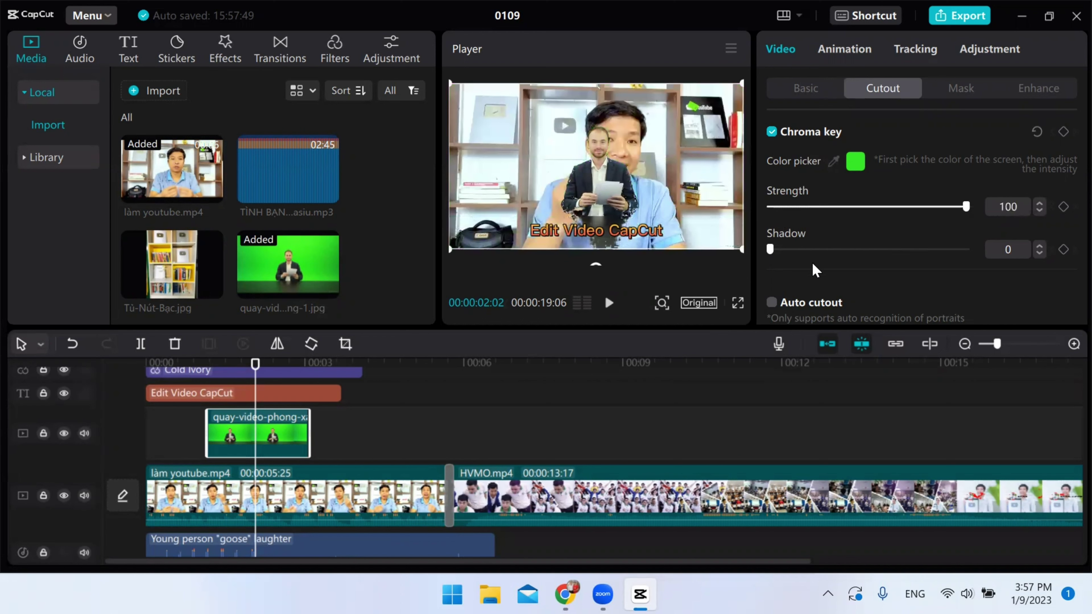
left_click_drag(771, 249, 966, 250)
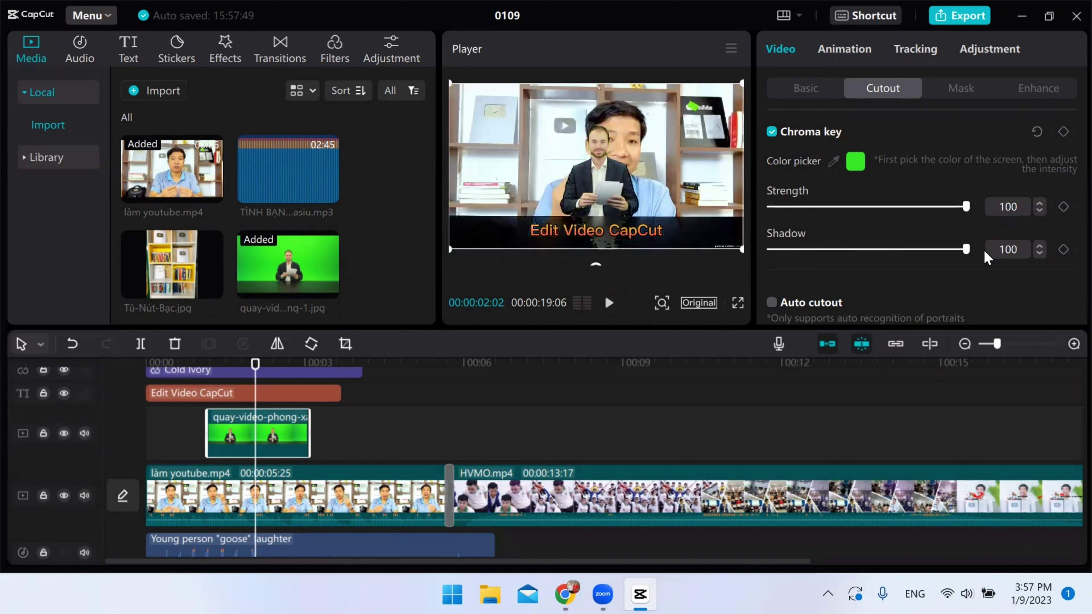
left_click_drag(611, 187, 703, 207)
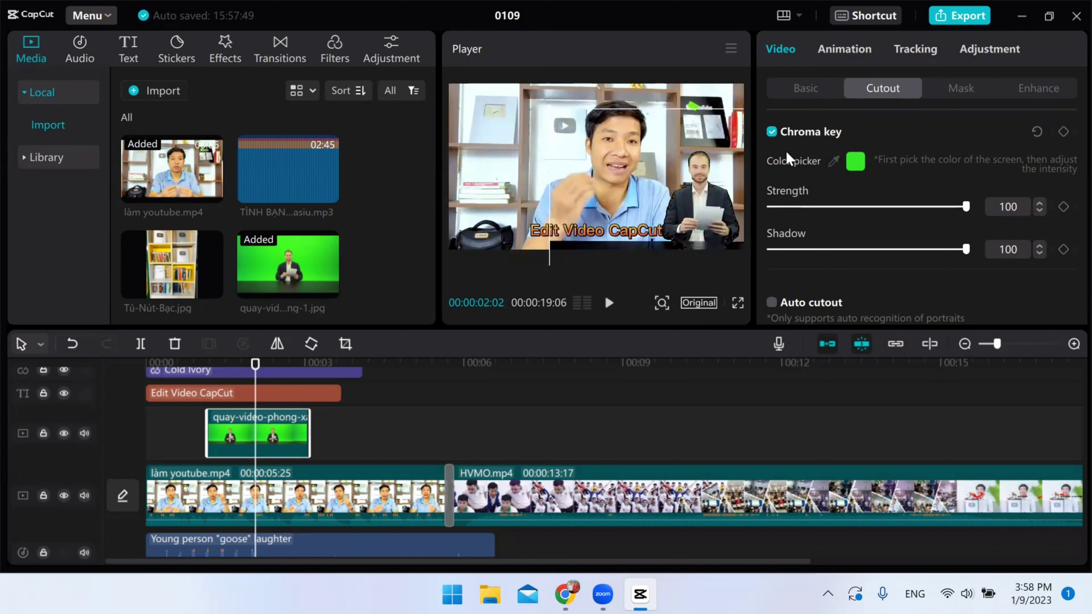
- Replace Chroma key with Auto cutout on the green-screen image and place the man at the lower right of the frame
left_click(774, 138)
left_click_drag(677, 192, 572, 160)
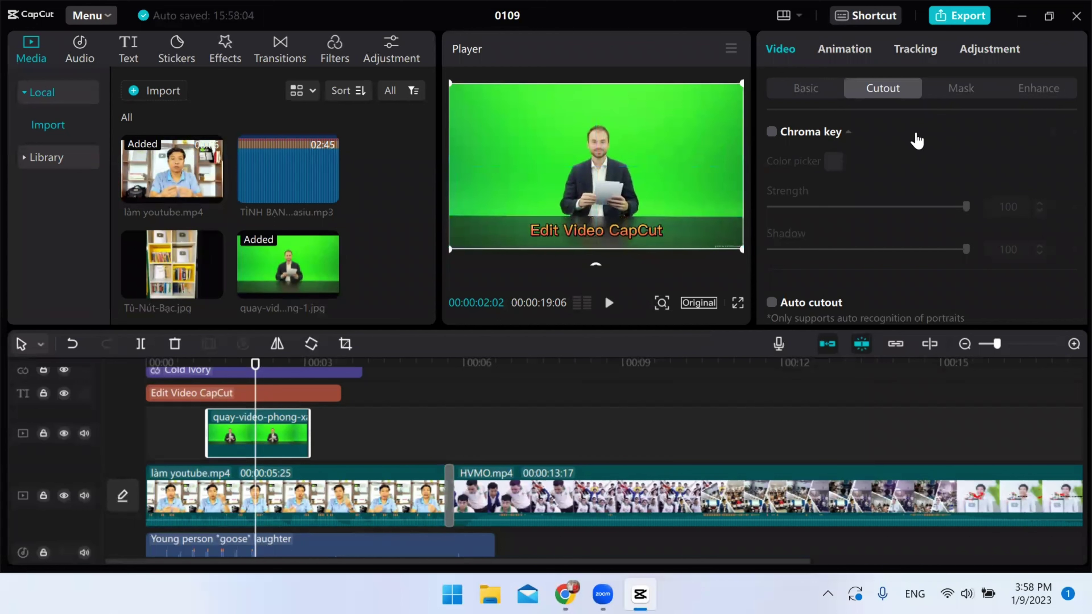
left_click(770, 189)
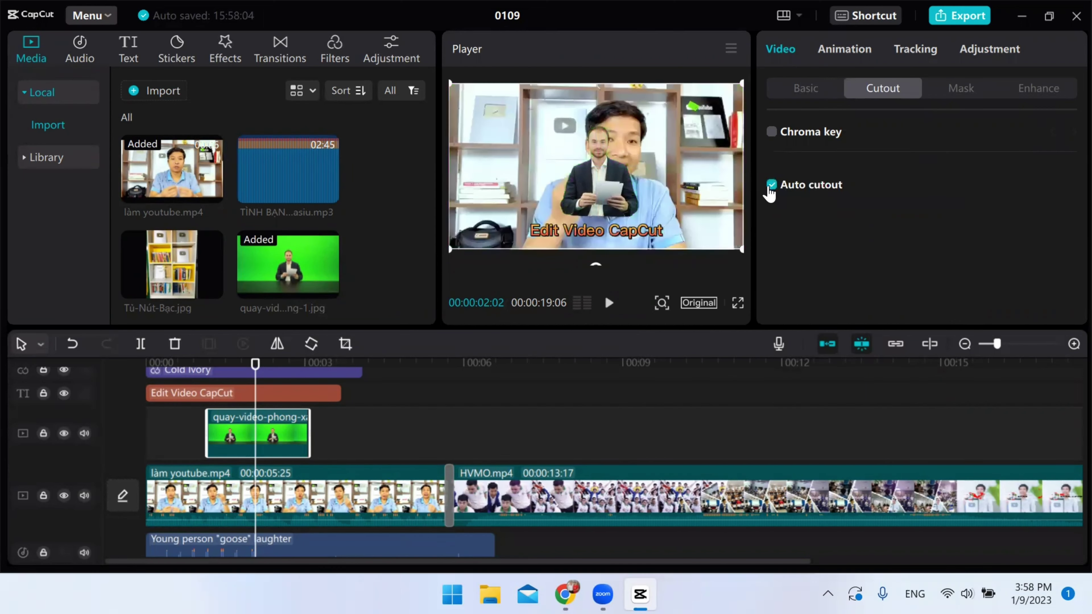
left_click_drag(589, 183, 703, 217)
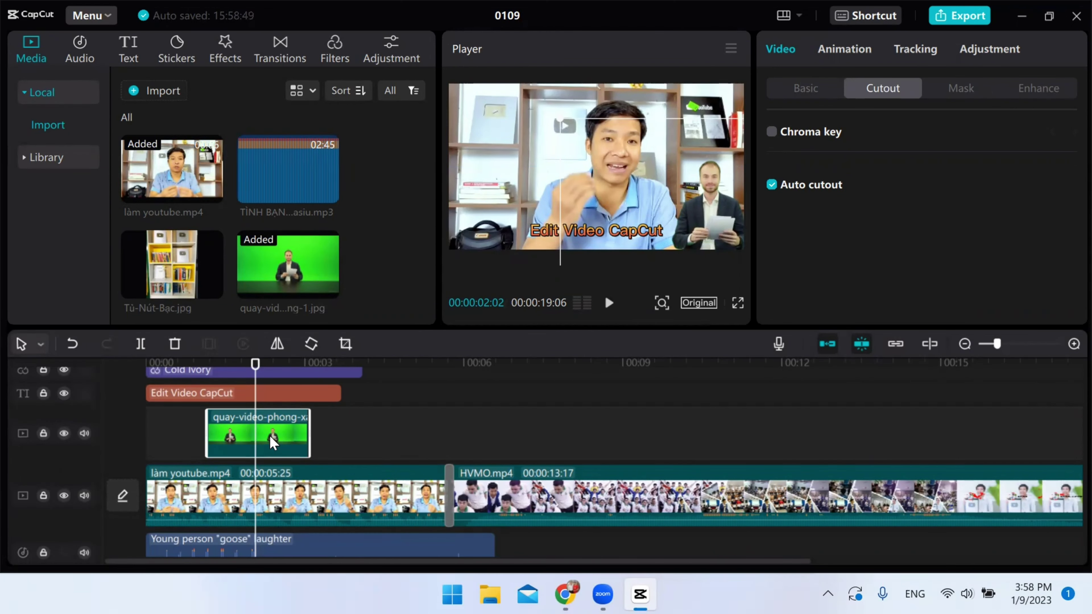
- Delete the green-screen image clip from the track above làm youtube.mp4
key("Delete")
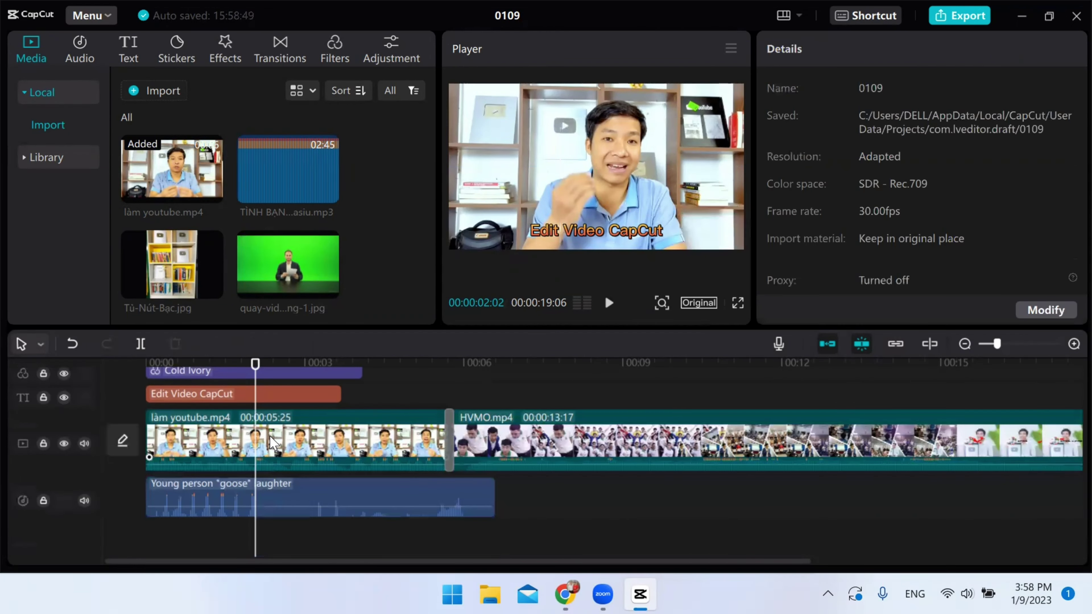
- Try a Circle mask enlarged to the frame height and a Split mask on làm youtube.mp4, and set the mask back to None
left_click(309, 454)
left_click(961, 89)
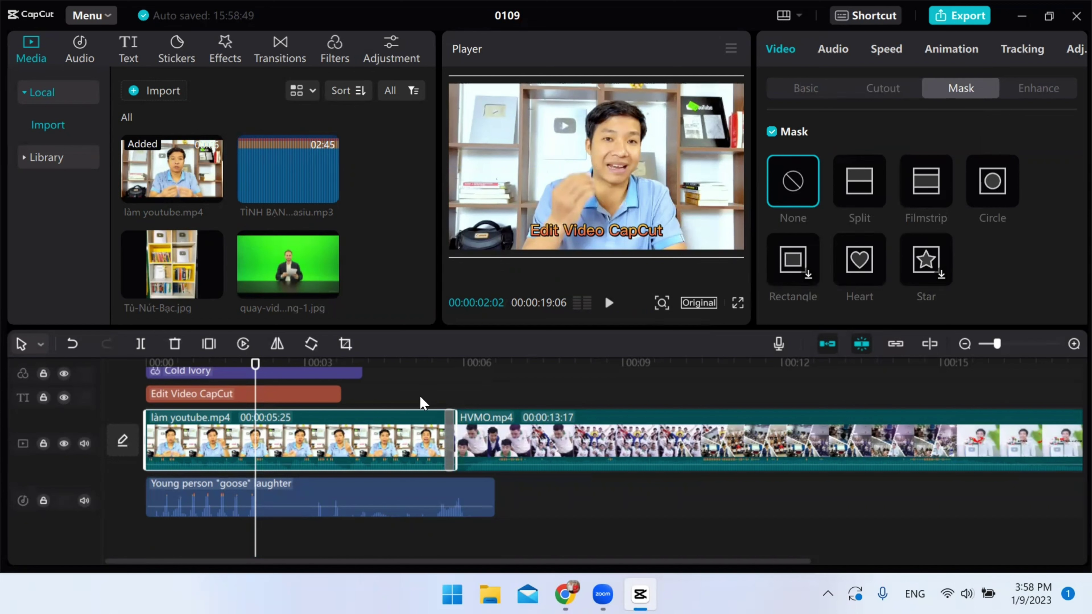
left_click(986, 187)
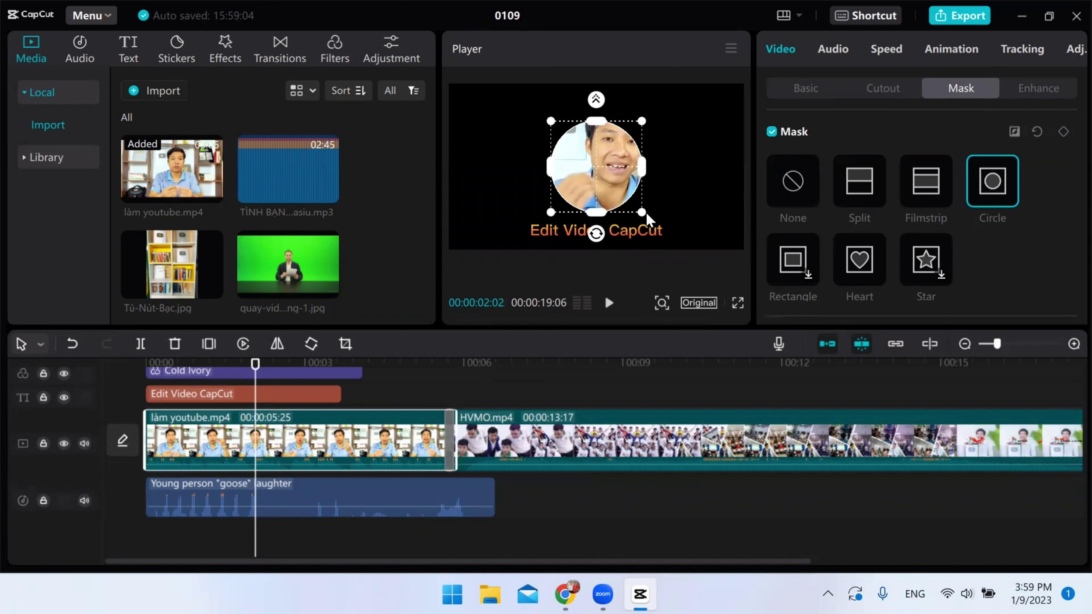
left_click_drag(643, 214, 678, 250)
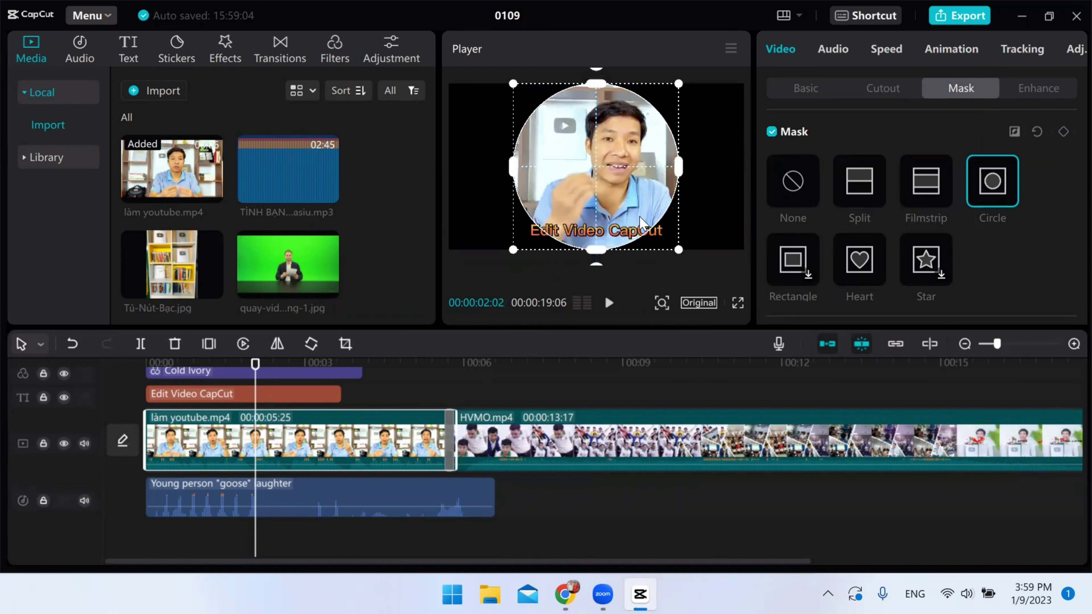
left_click(855, 189)
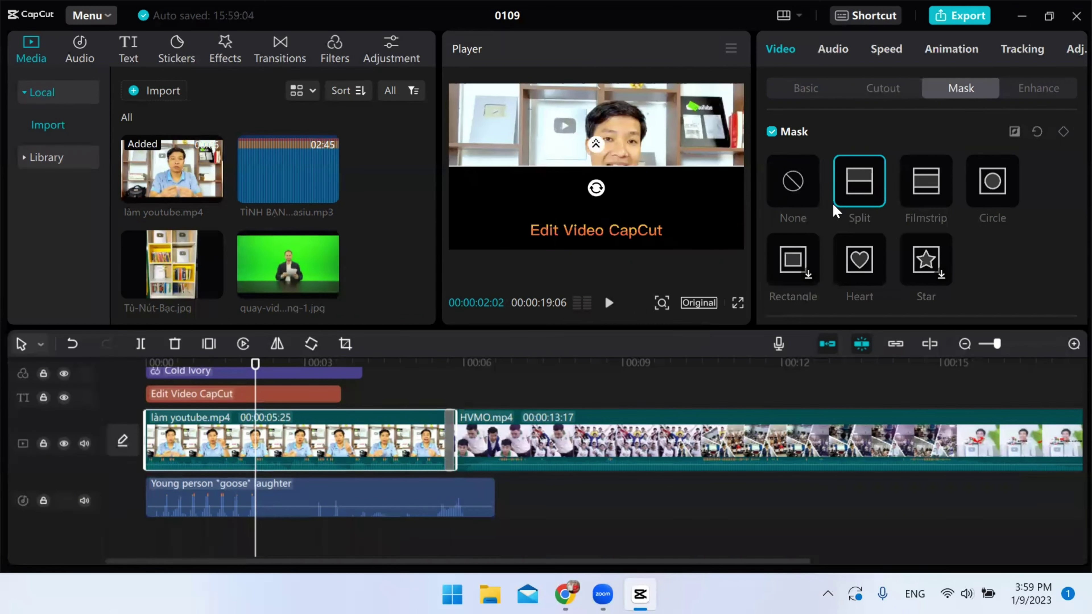
left_click(793, 189)
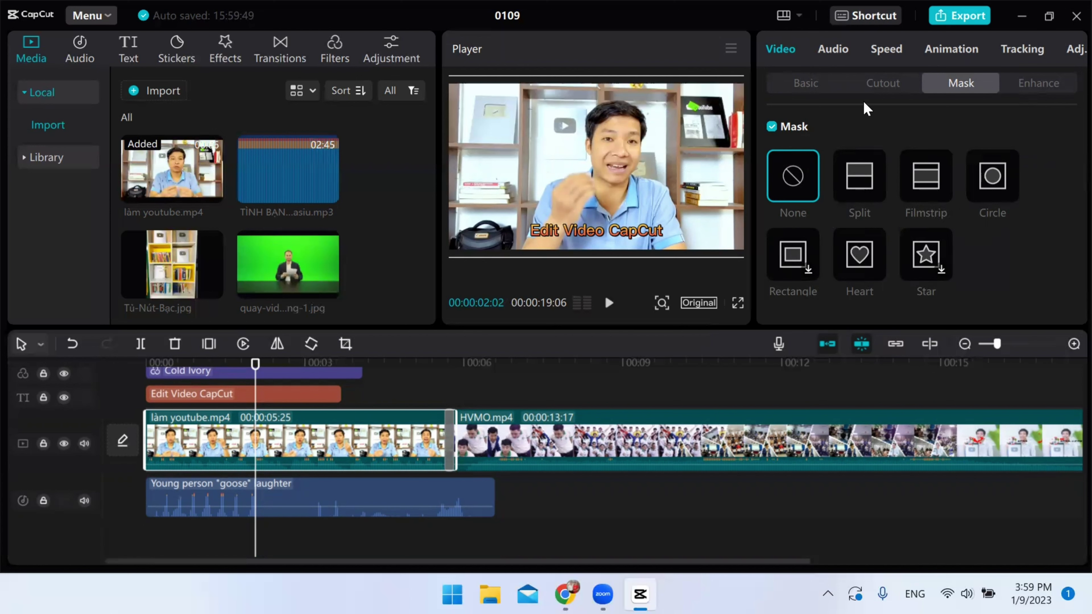
- Replace the "goose" laughter sound with TÌNH BẠN DIỆU KỲ - Beat Remix - Masew x Masiu.mp3, starting at the beginning of the timeline
left_click(833, 49)
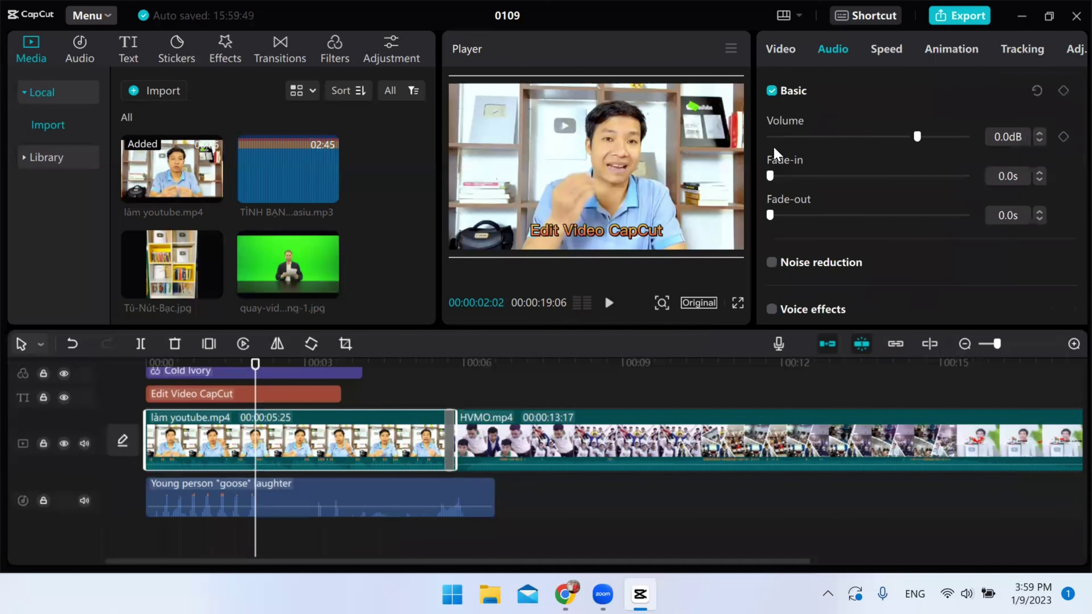
left_click(328, 498)
key("Delete")
left_click_drag(285, 205, 147, 542)
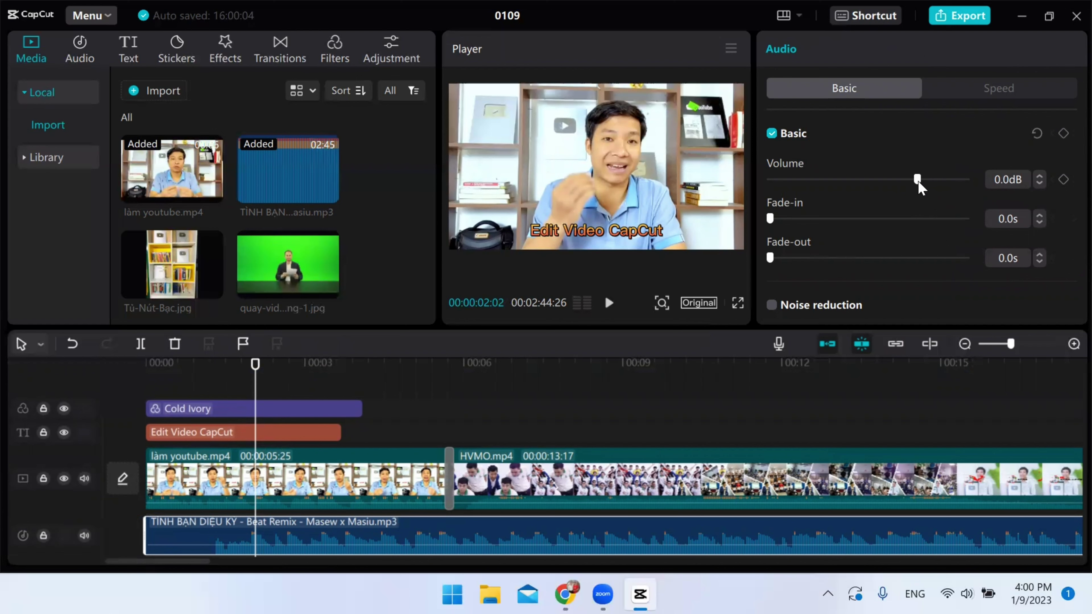
- Raise the song's volume to 20.0 dB, playing back the audio before and after the change
left_click(610, 304)
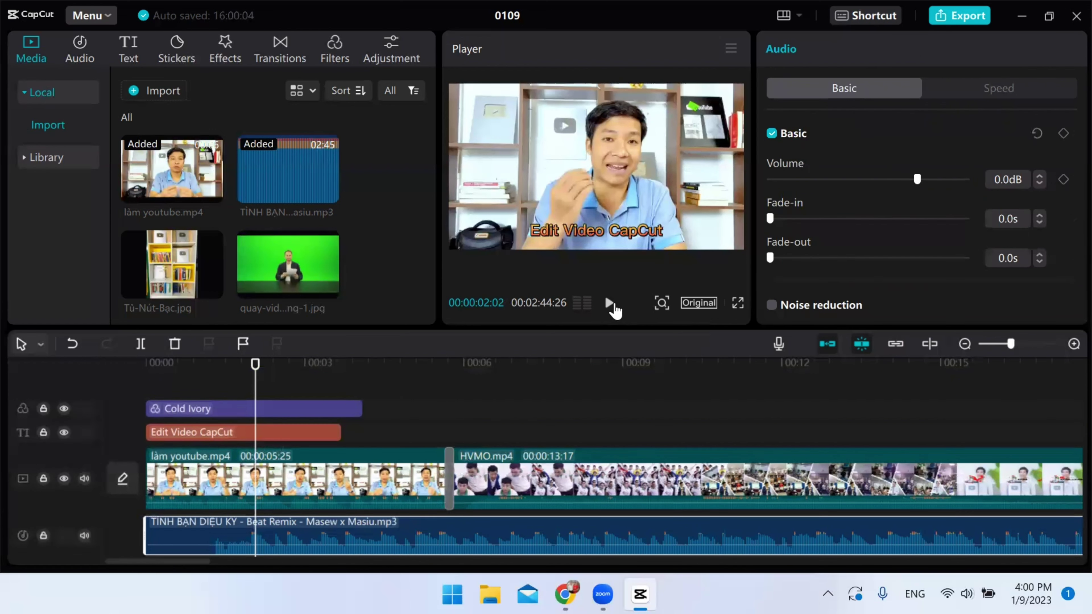
left_click(609, 304)
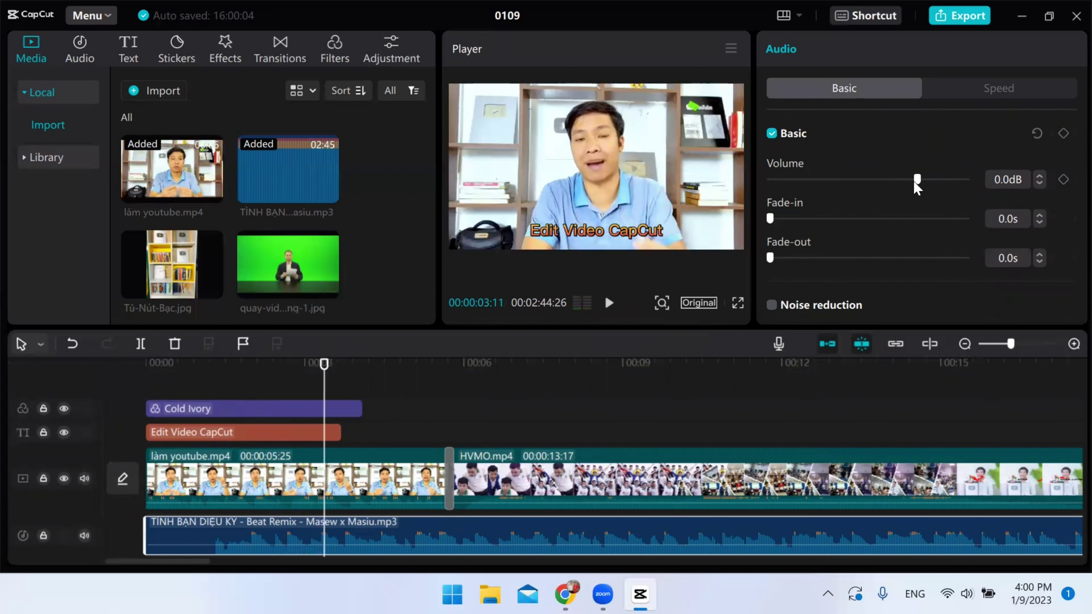
left_click_drag(917, 180, 967, 180)
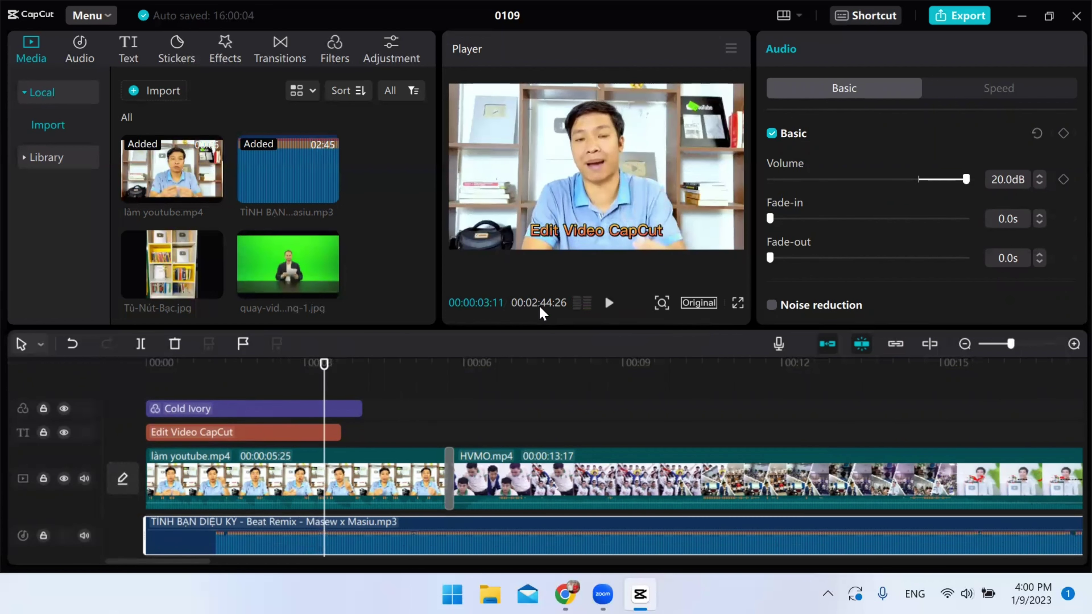
left_click(610, 304)
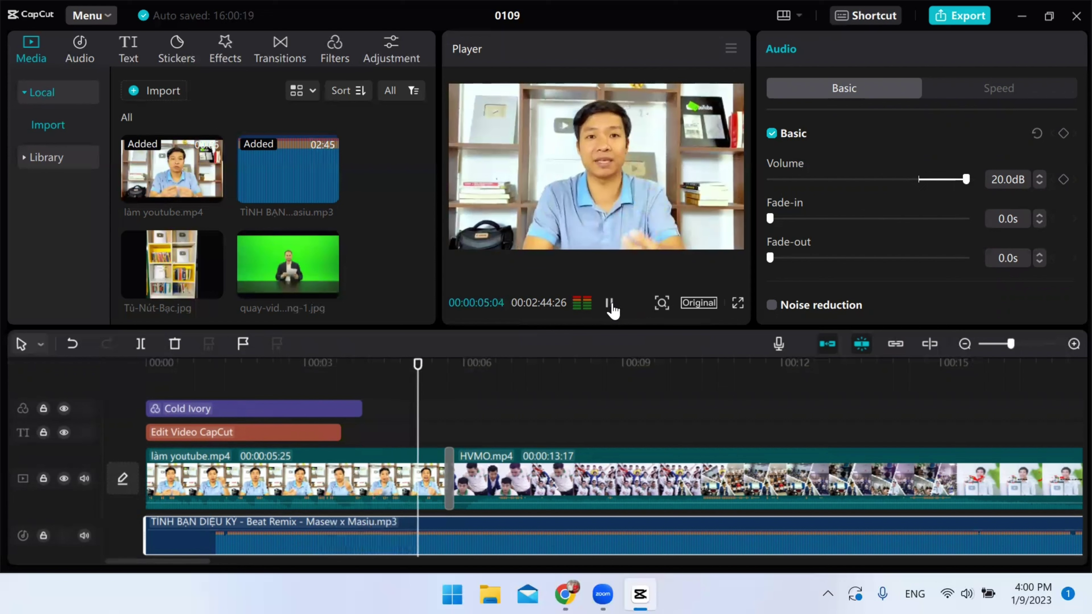
left_click(610, 304)
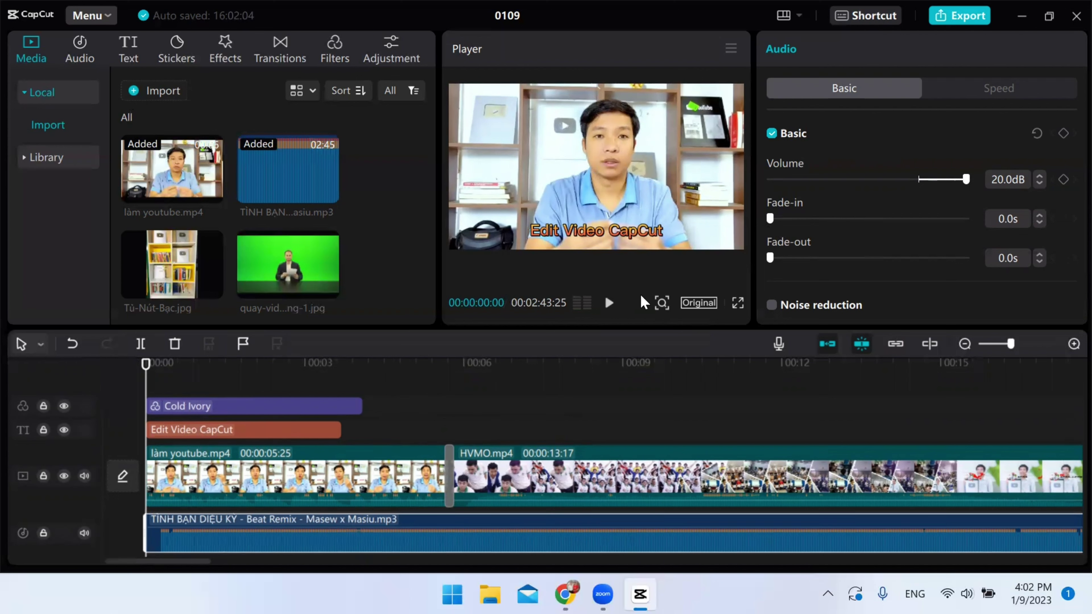
- Set the song's fade-in to 10.0 s and its volume to 0.0 dB, and play back the result
left_click_drag(770, 219, 1009, 236)
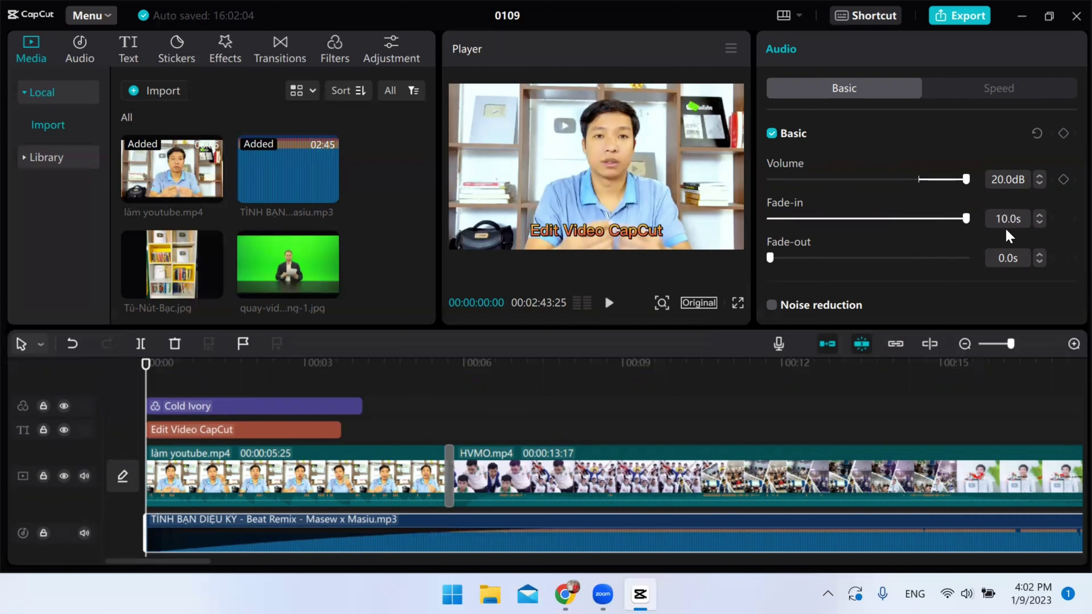
left_click_drag(967, 183, 917, 180)
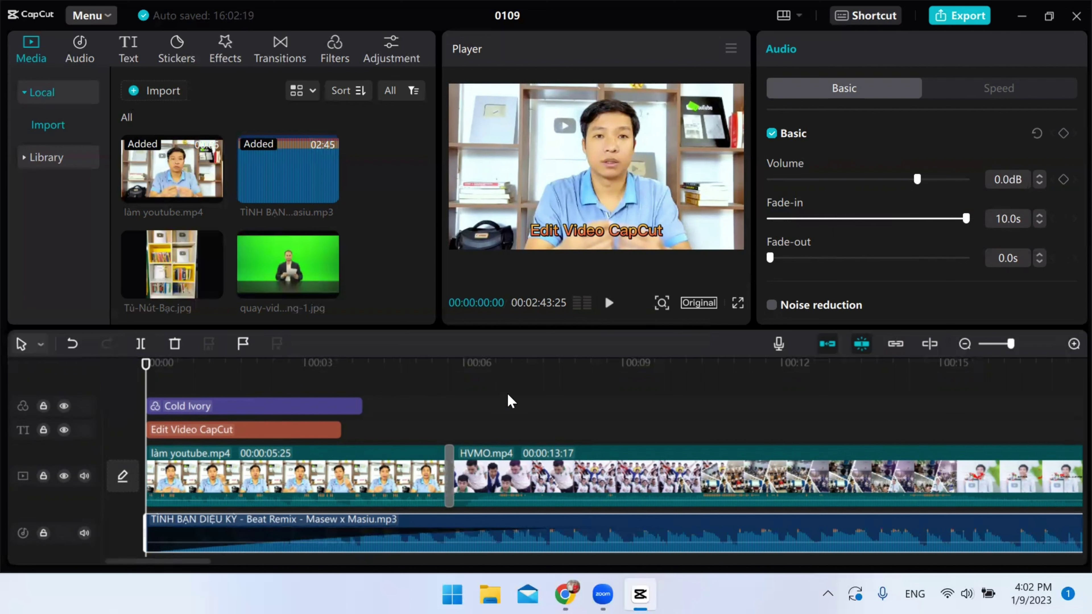
left_click(614, 308)
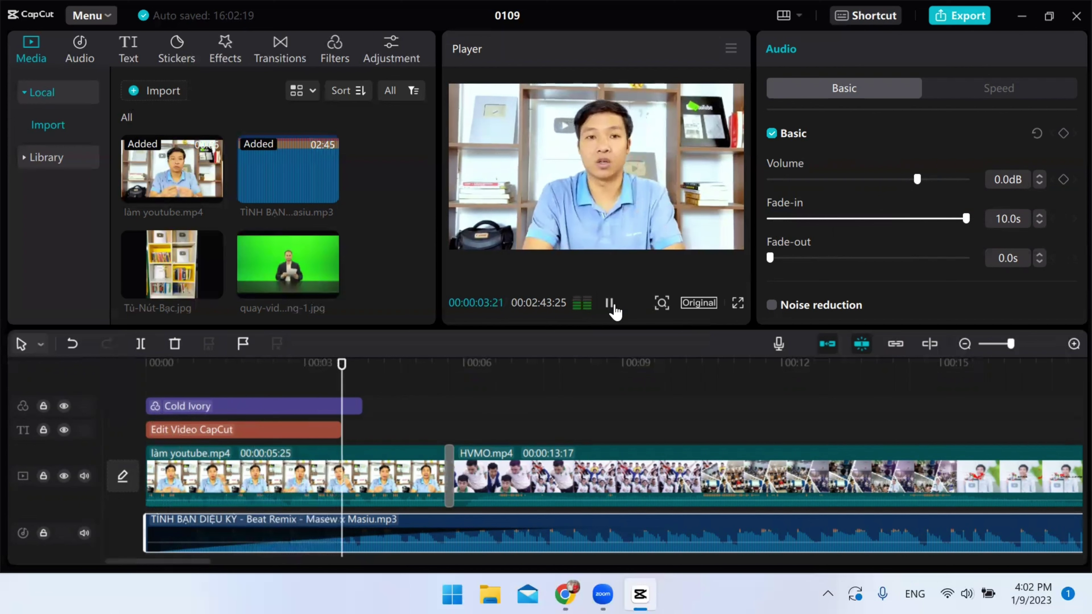
left_click(614, 306)
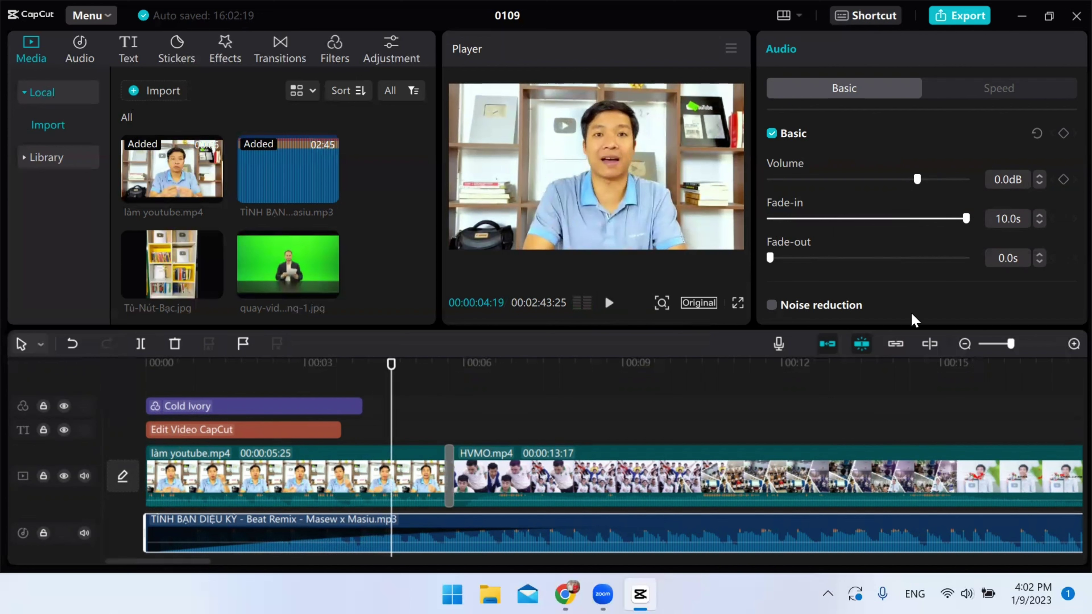
- Set the song's playback speed to 1.7x
left_click(1002, 89)
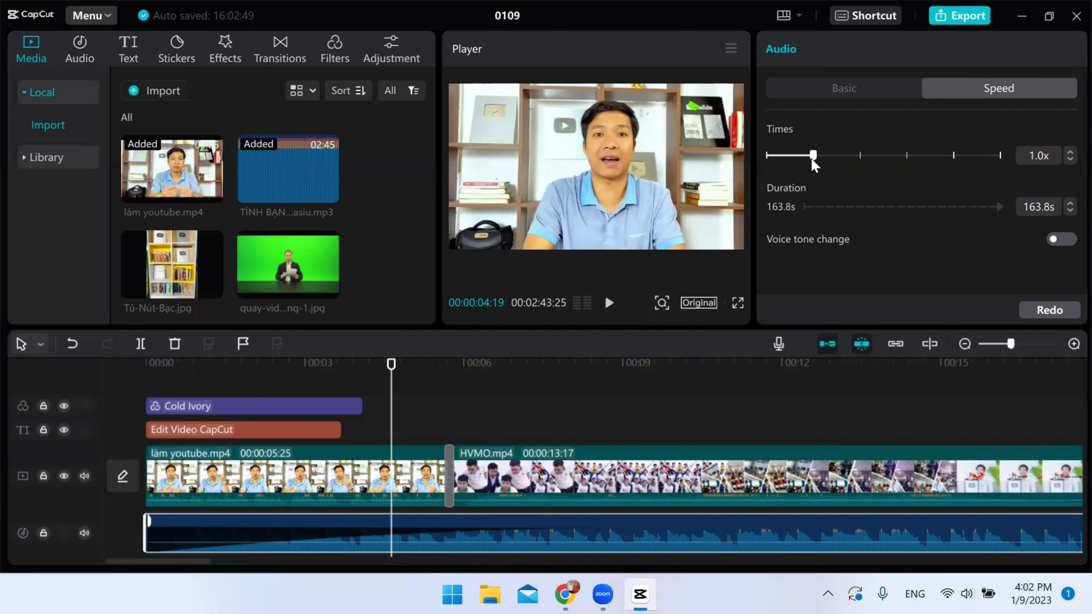
left_click_drag(812, 160, 846, 160)
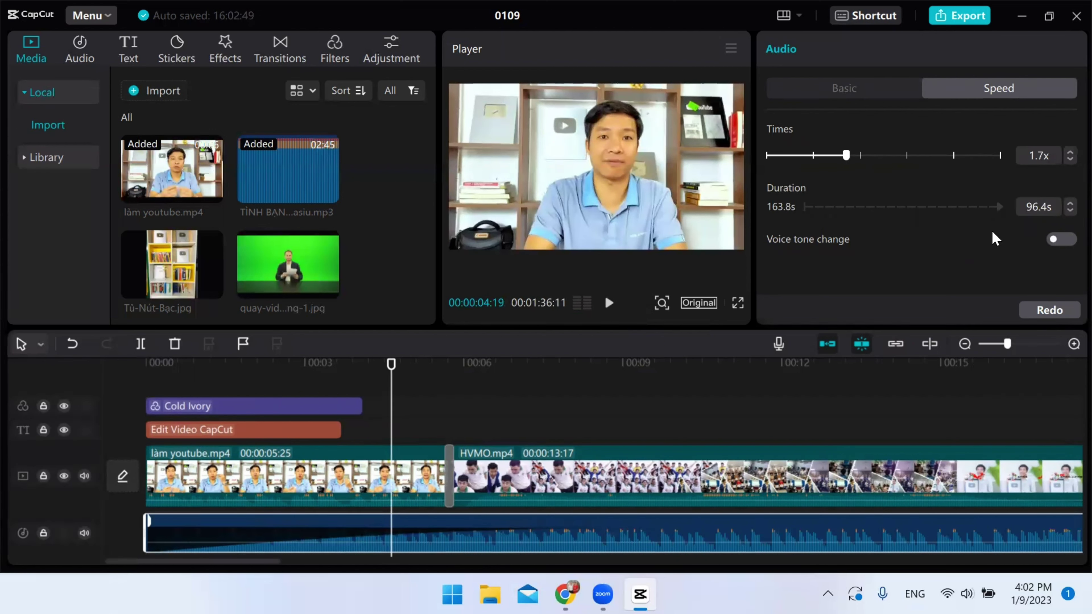
- Try a speed of 2.0x on the làm youtube.mp4 clip, preview it and undo the speed change
left_click(320, 494)
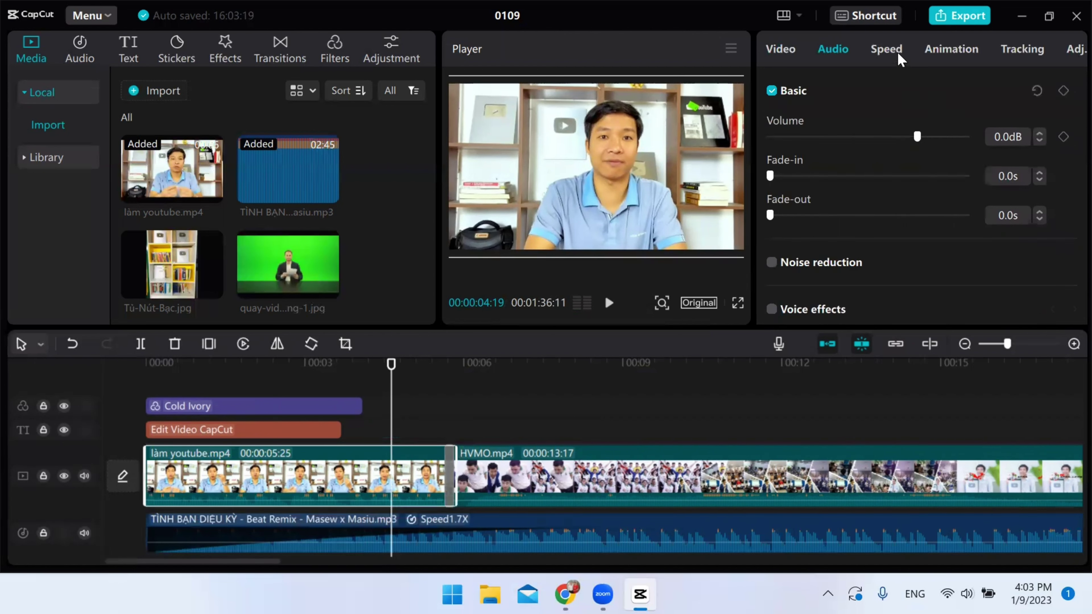
left_click(886, 53)
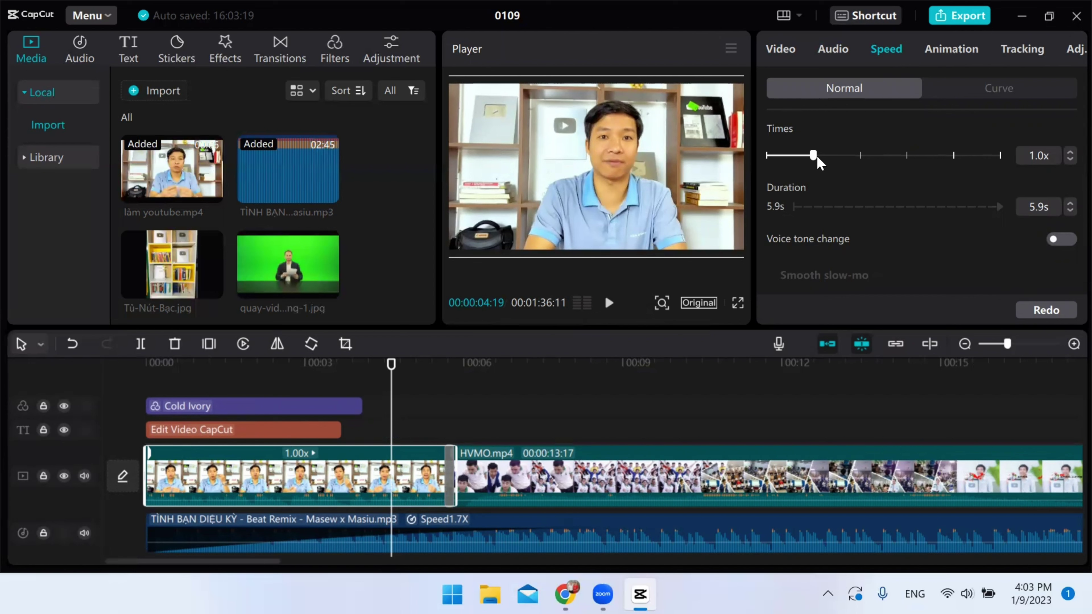
left_click_drag(817, 159, 860, 160)
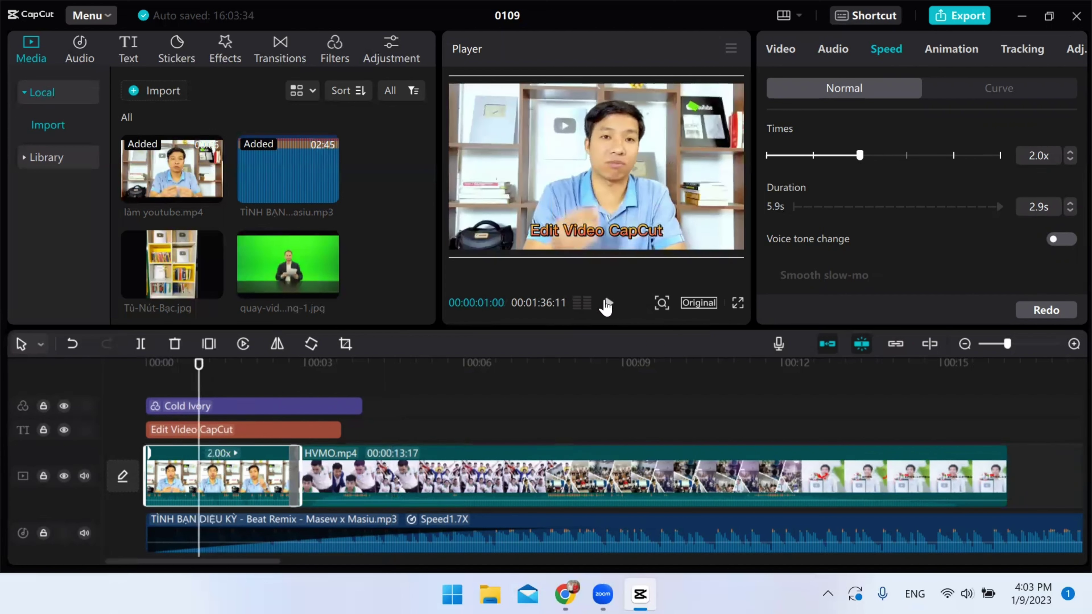
left_click(608, 303)
left_click(609, 303)
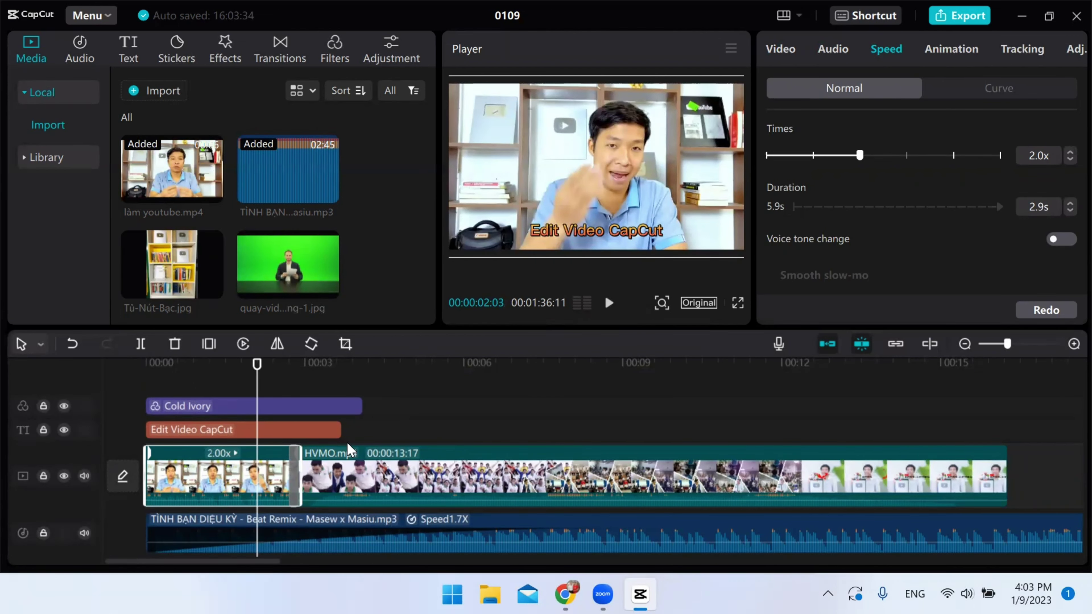
key("ctrl+z")
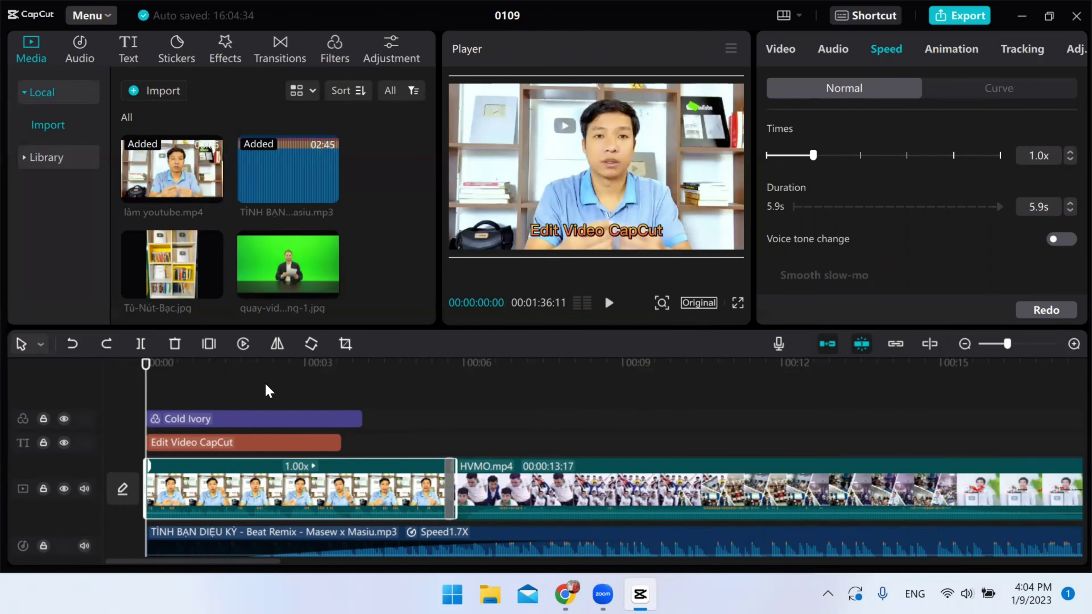
- Apply the "Sha...own" In animation to làm youtube.mp4 with a duration of 0.2 s and preview it
left_click(950, 51)
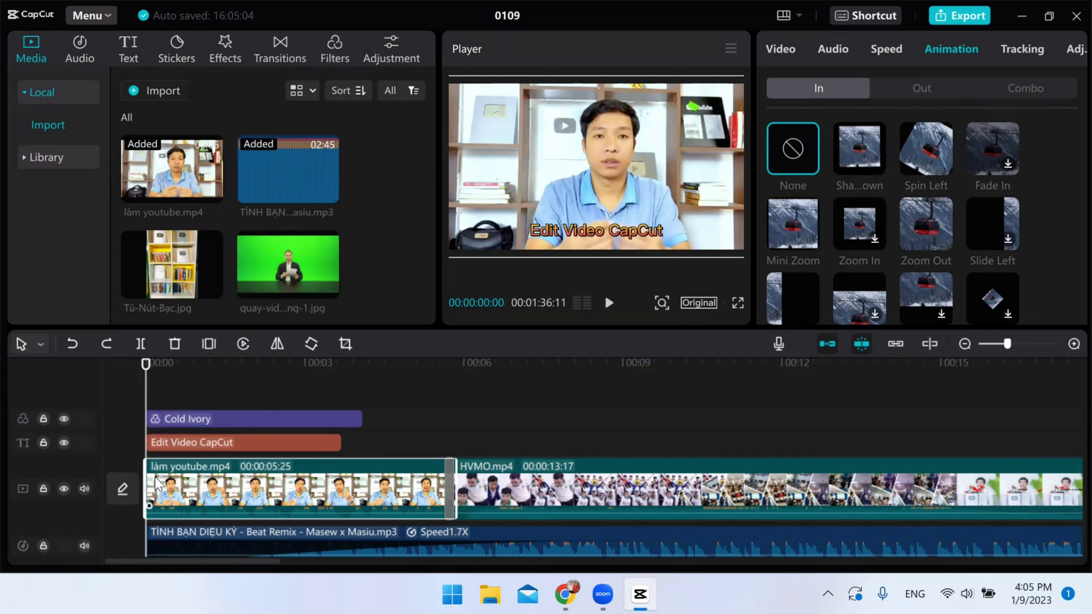
left_click(860, 150)
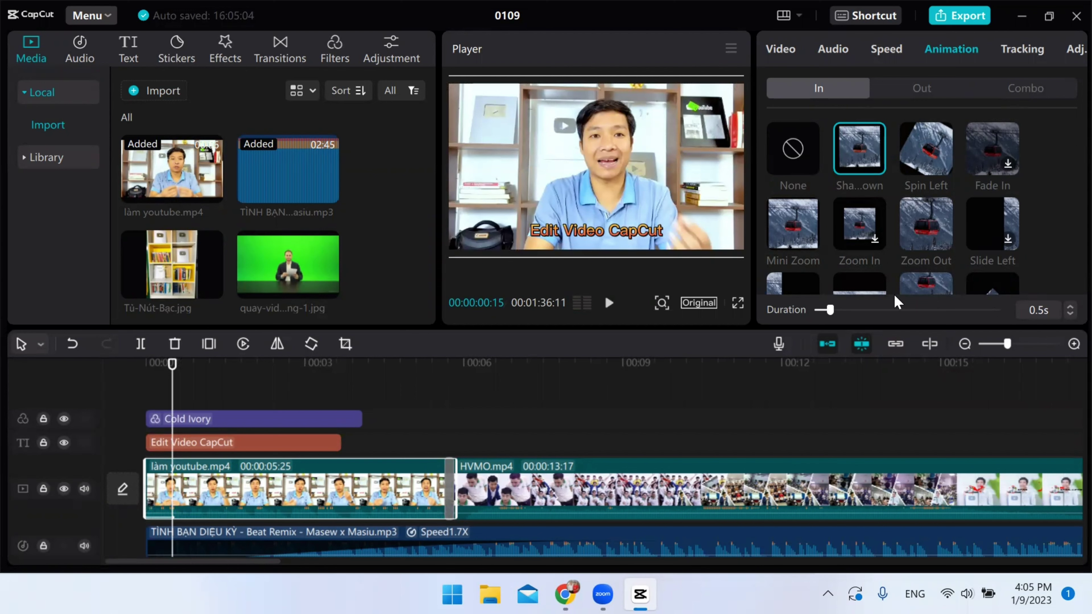
scroll(1026, 263, "down", 3)
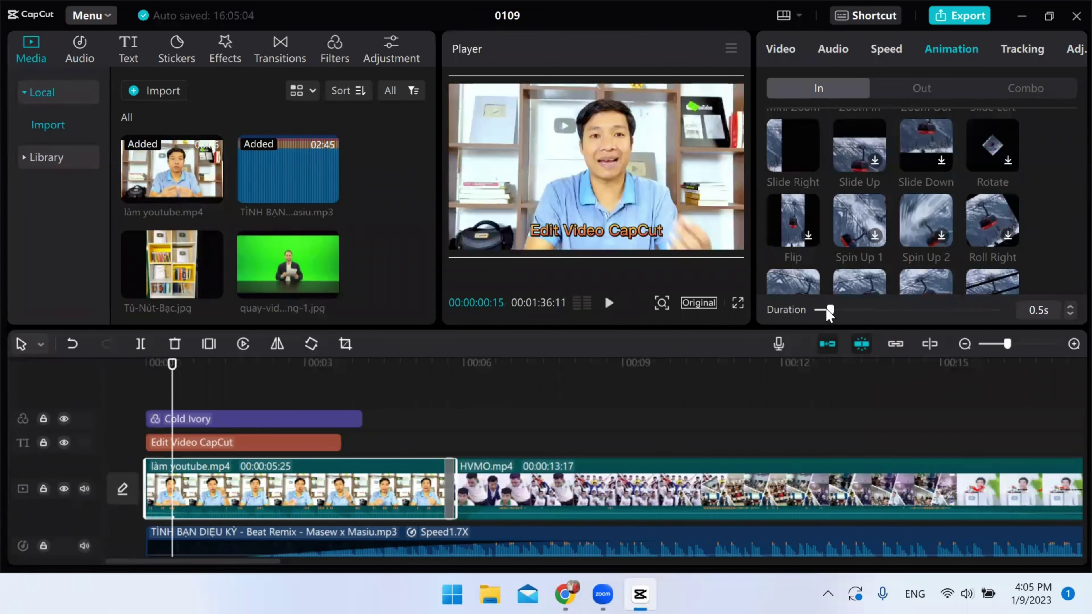
left_click_drag(827, 309, 821, 315)
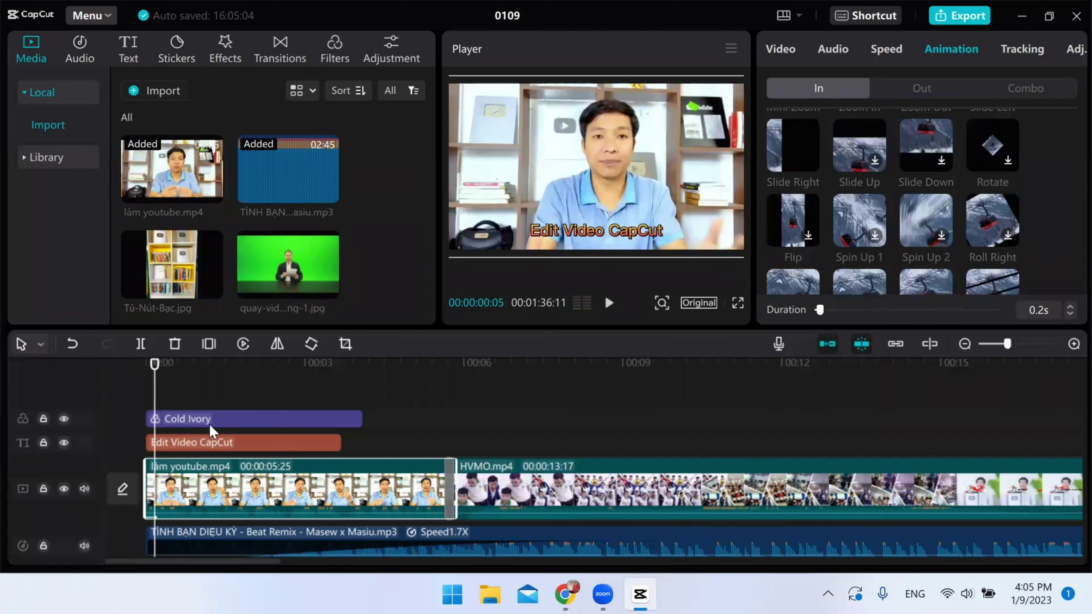
left_click(611, 303)
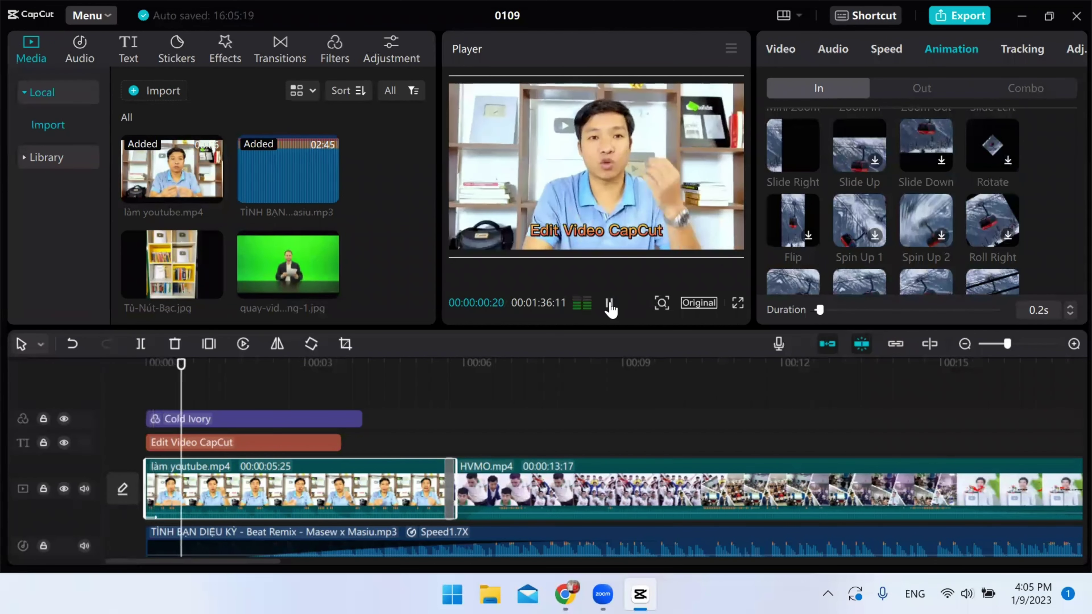
left_click(610, 303)
- Apply the "Rota...ut 1" Out animation to làm youtube.mp4 with a duration of 0.3 s and preview the clip's end
left_click(921, 88)
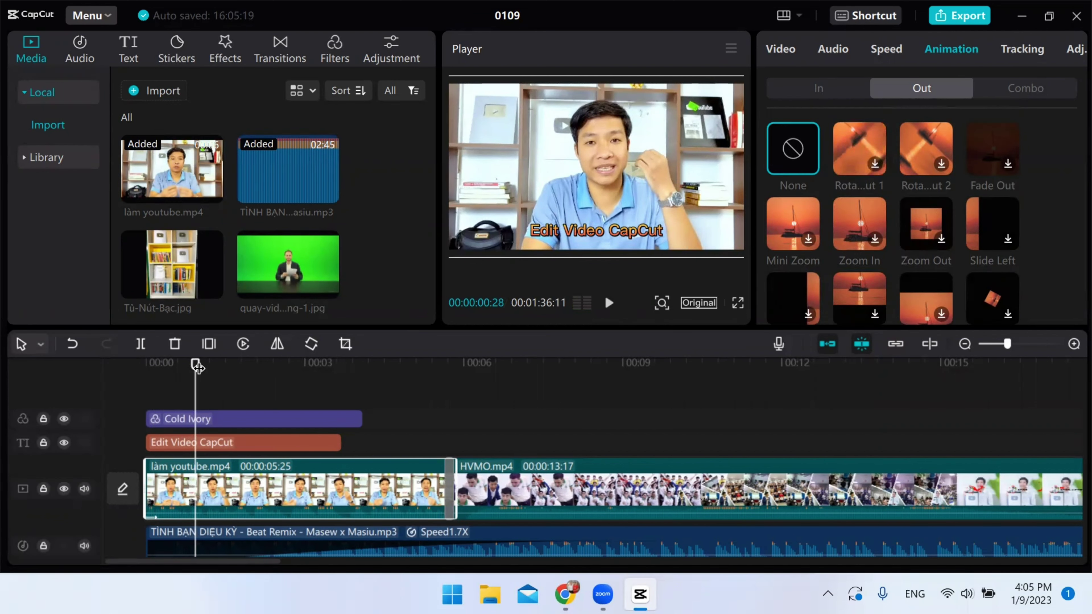
left_click_drag(196, 366, 449, 436)
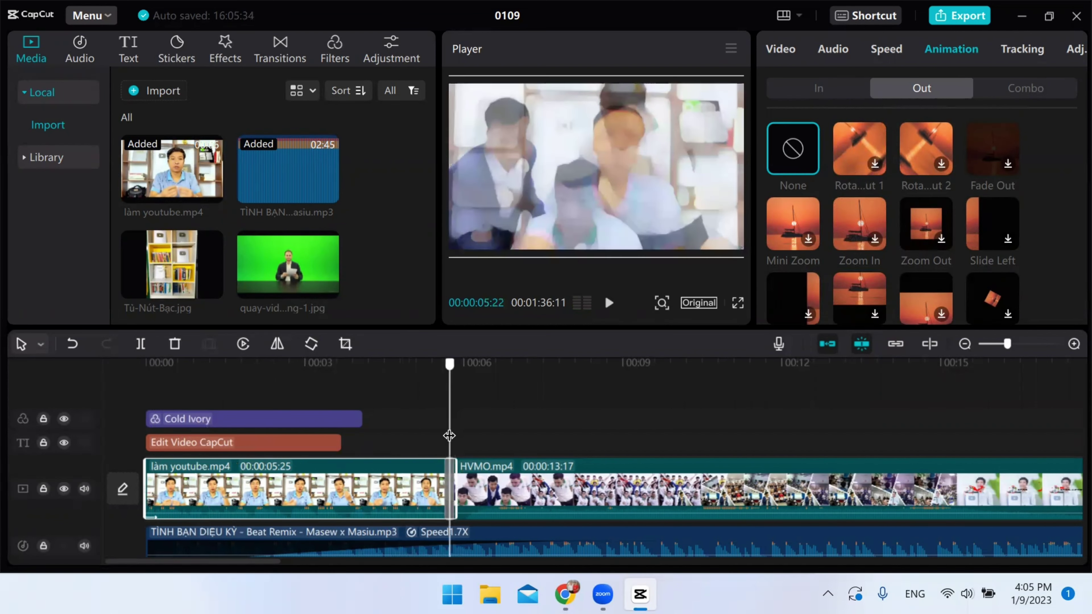
left_click(856, 135)
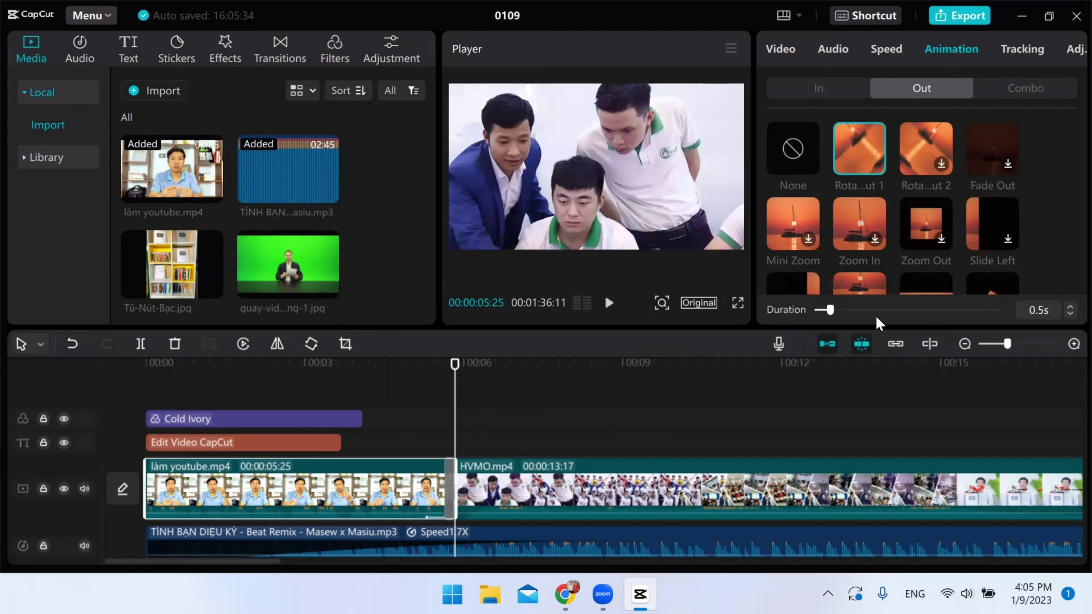
left_click_drag(829, 311, 822, 312)
left_click(609, 302)
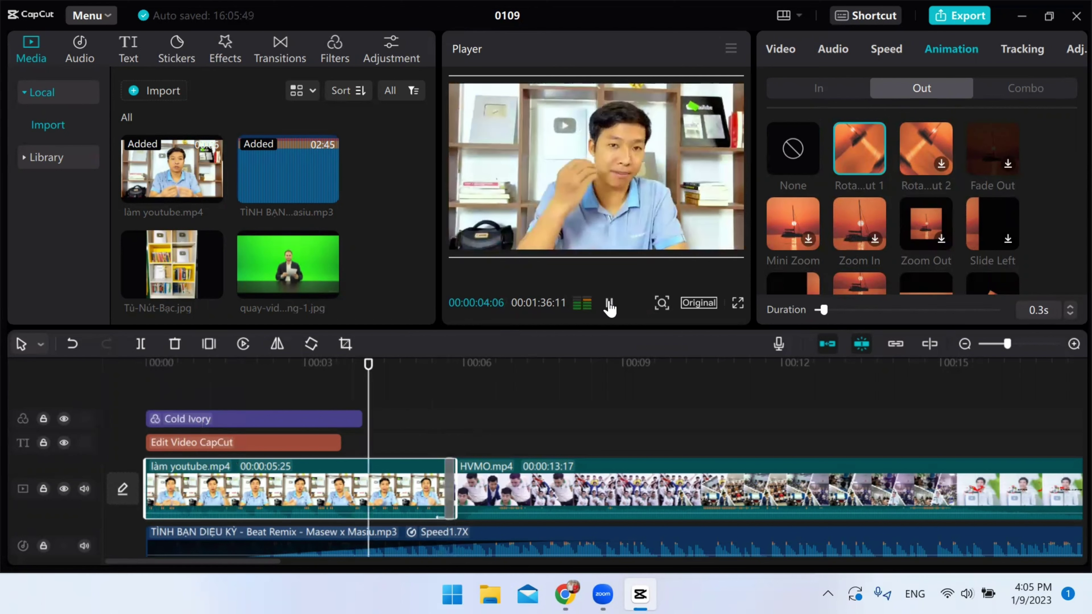
left_click(609, 302)
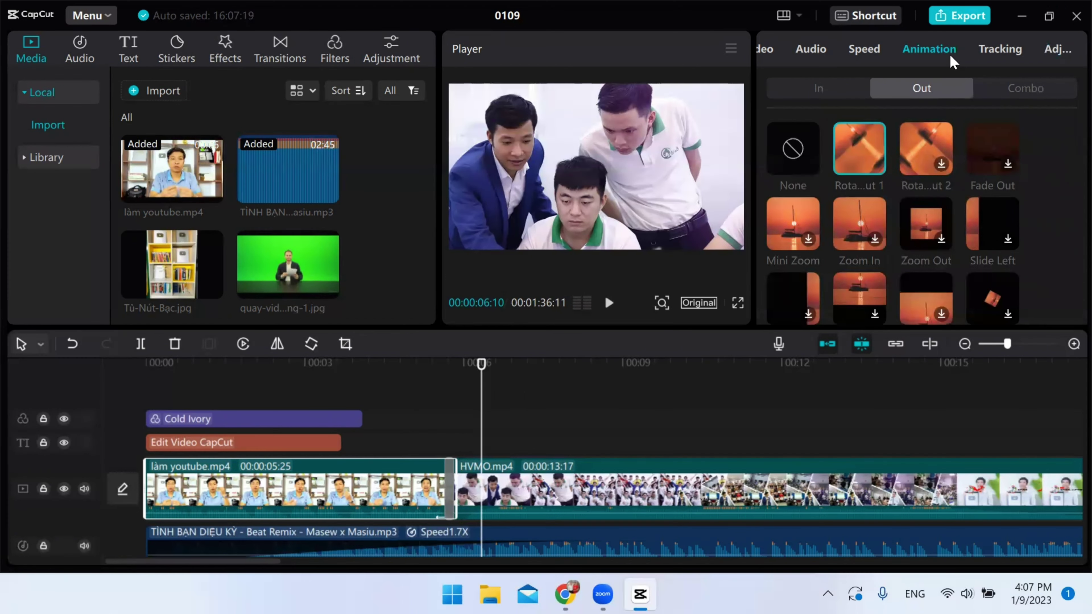
- Examine the basic color adjustment settings of the làm youtube.mp4 clip, from LUT through color and lightness
left_click(1065, 48)
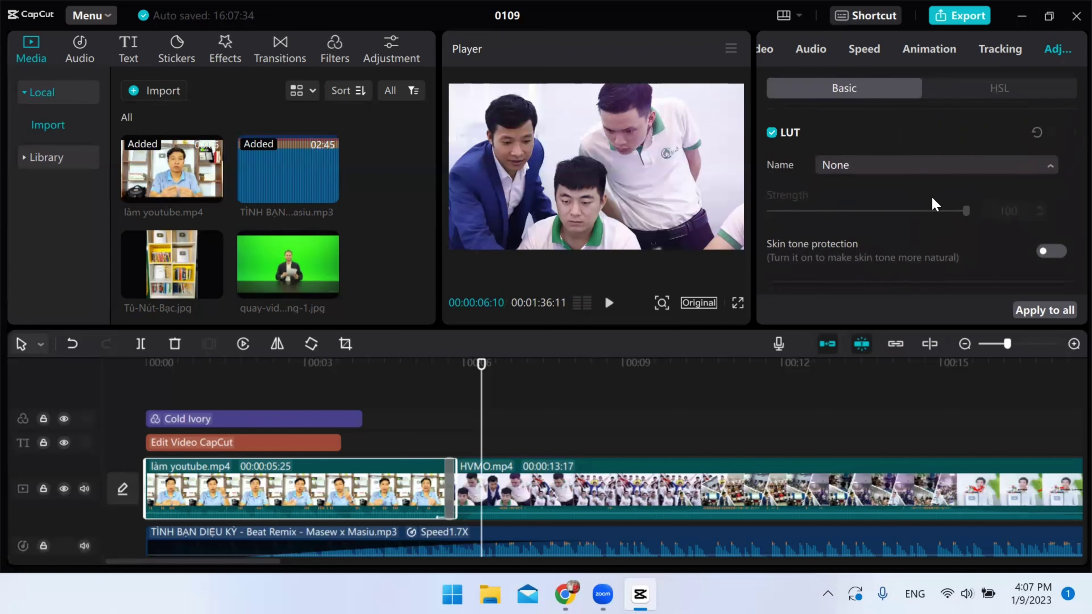
scroll(917, 203, "down", 2)
scroll(850, 195, "down", 1)
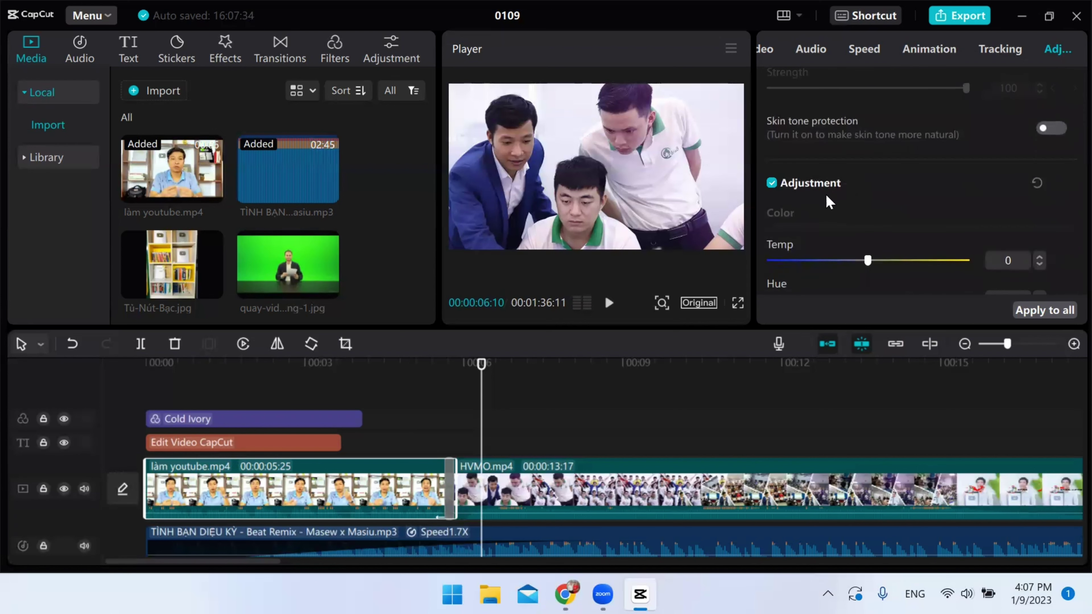
scroll(843, 192, "down", 4)
scroll(858, 193, "down", 3)
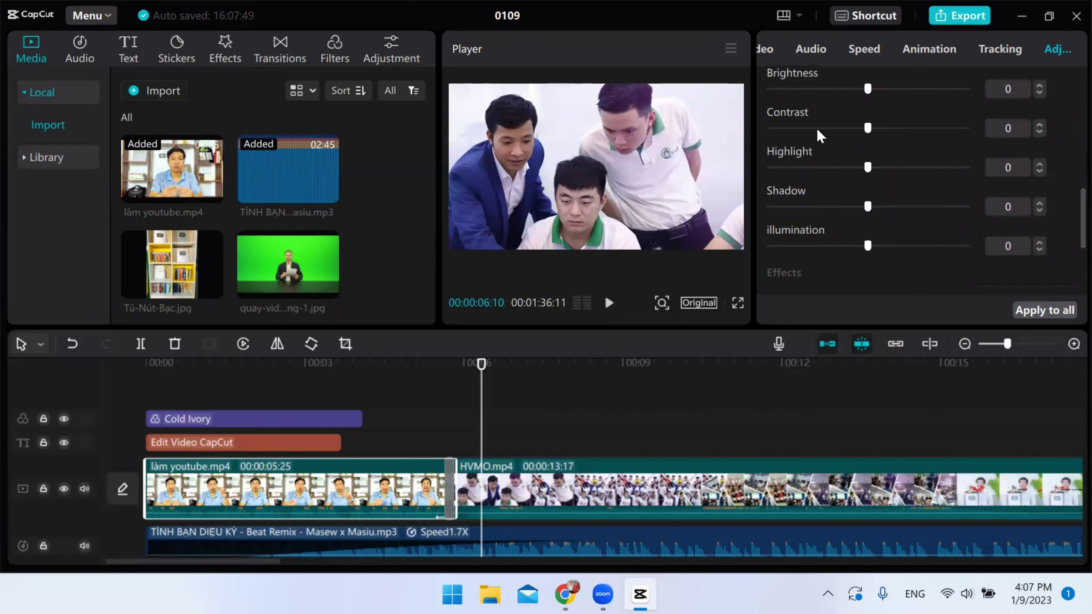
scroll(813, 172, "up", 3)
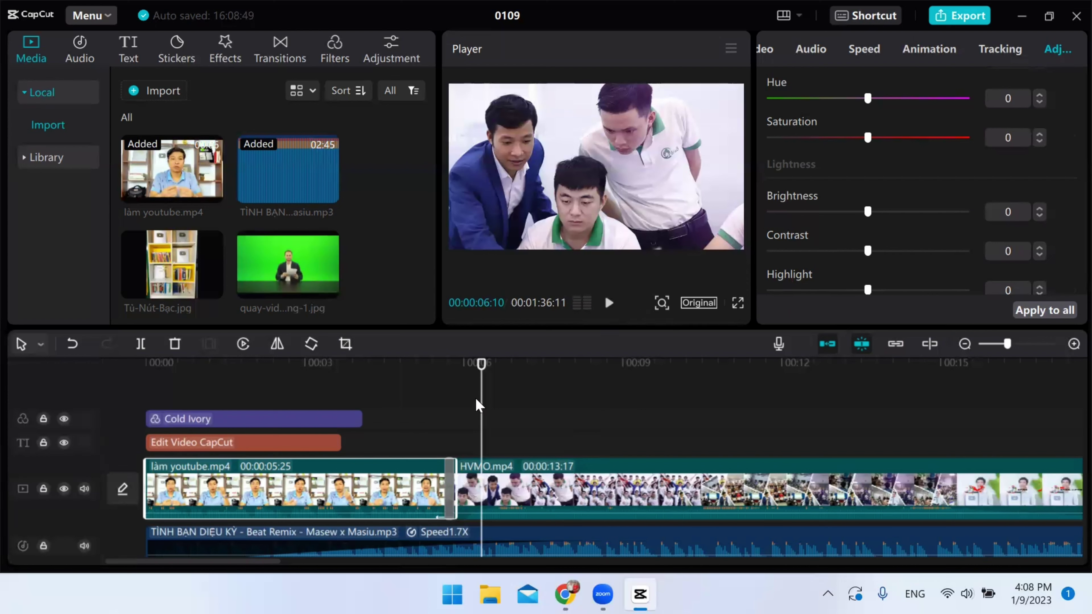
- Split the làm youtube.mp4 clip at 00:00:01:11
left_click_drag(481, 402, 190, 419)
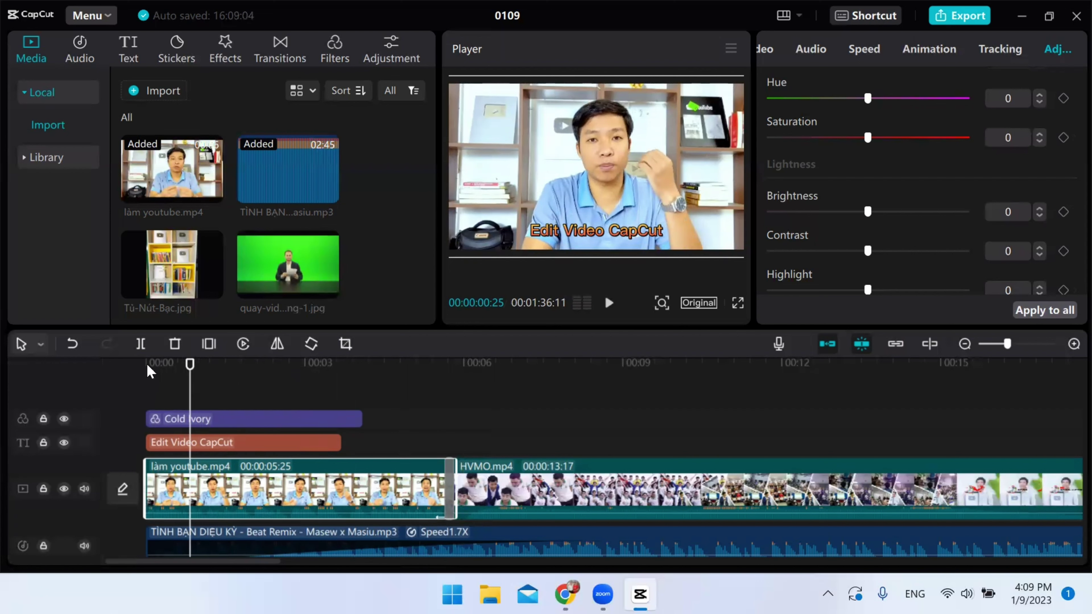
left_click(193, 365)
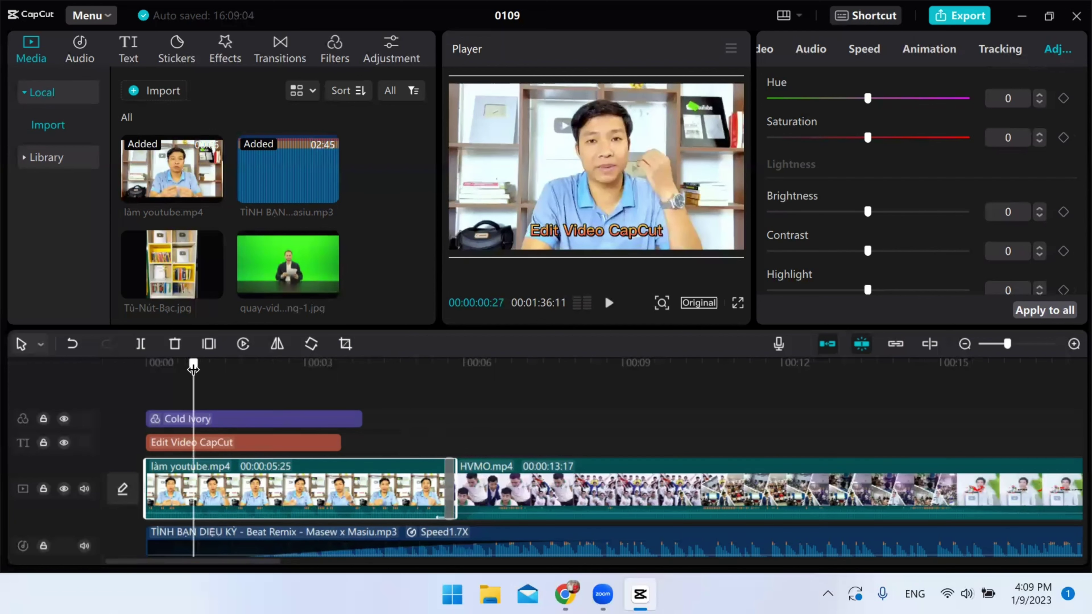
left_click_drag(193, 365, 218, 443)
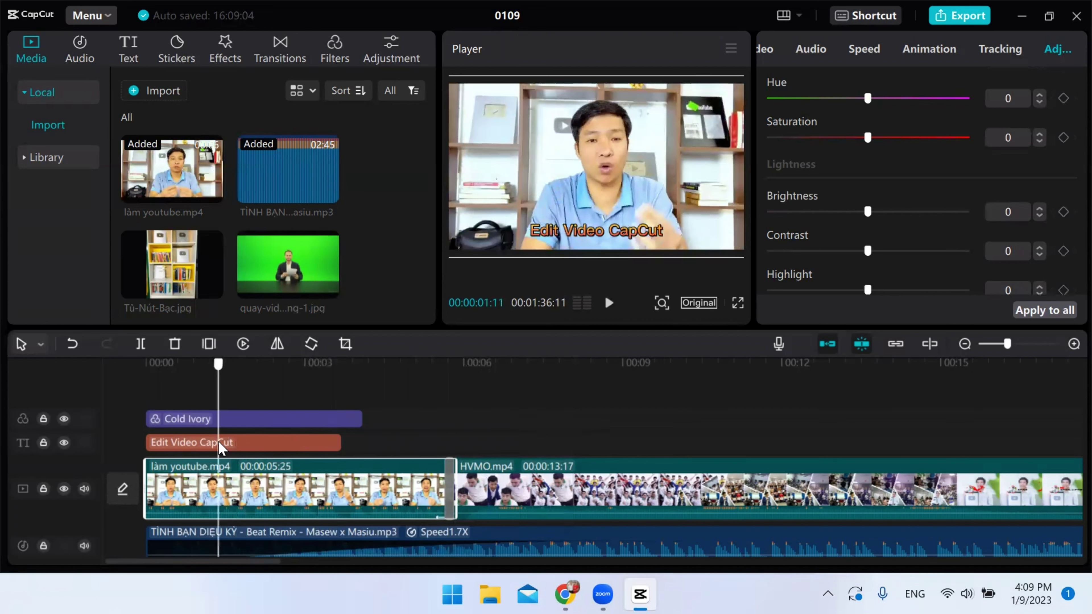
left_click(141, 344)
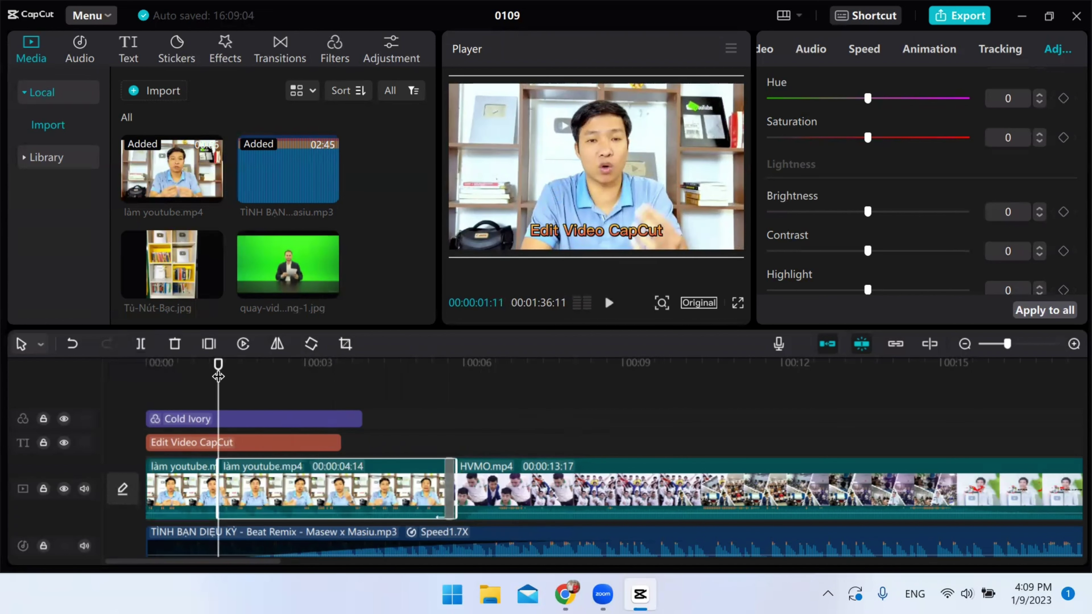
- Try a second split of làm youtube.mp4 at 00:00:03:14, check the middle piece's available actions, and undo both splits
left_click_drag(218, 366, 330, 409)
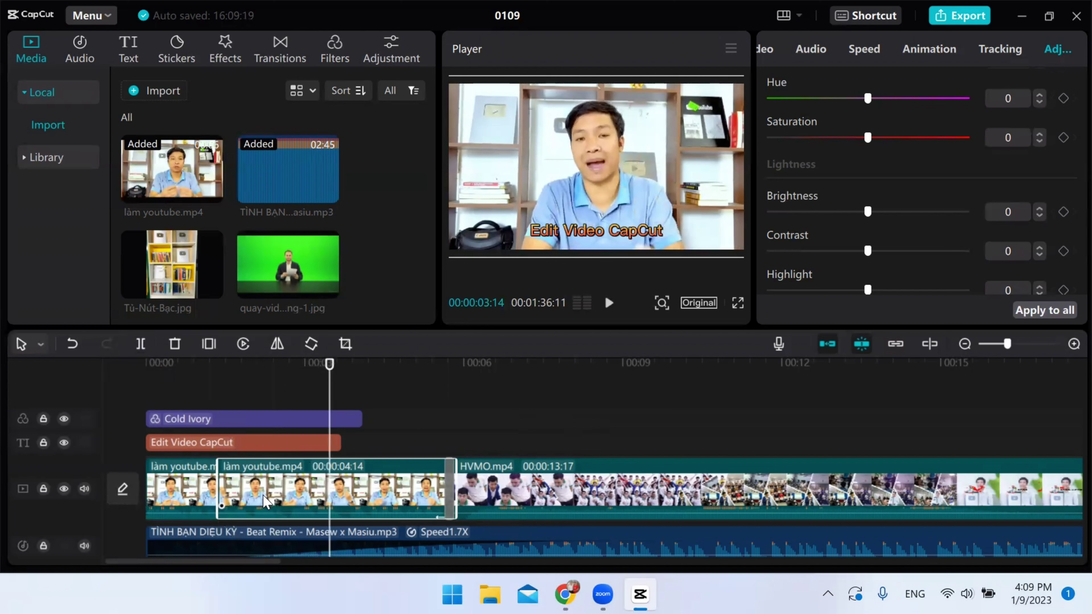
left_click(141, 343)
left_click(257, 484)
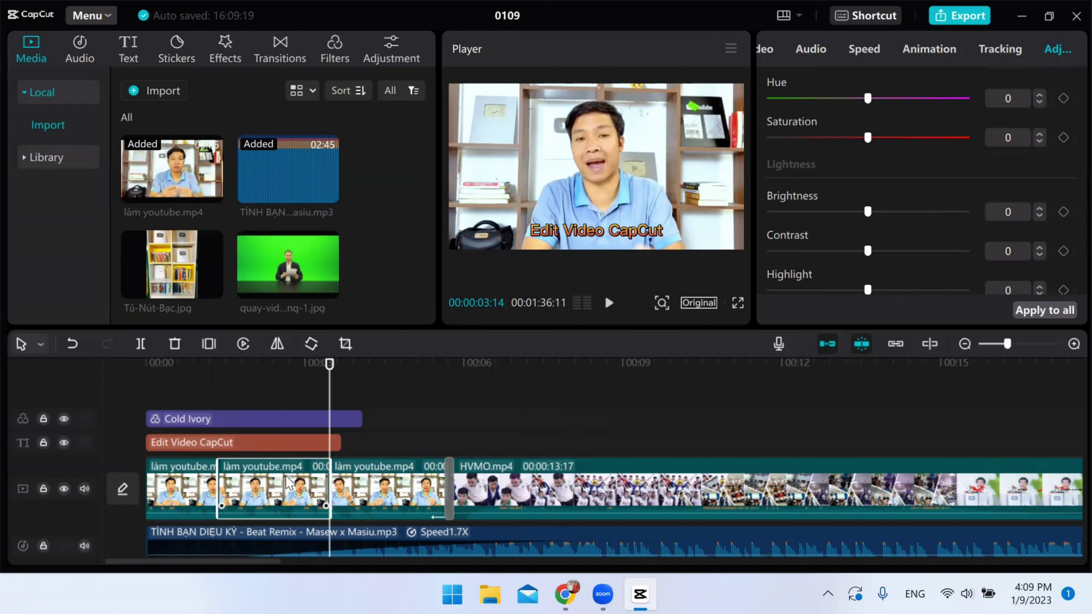
right_click(276, 477)
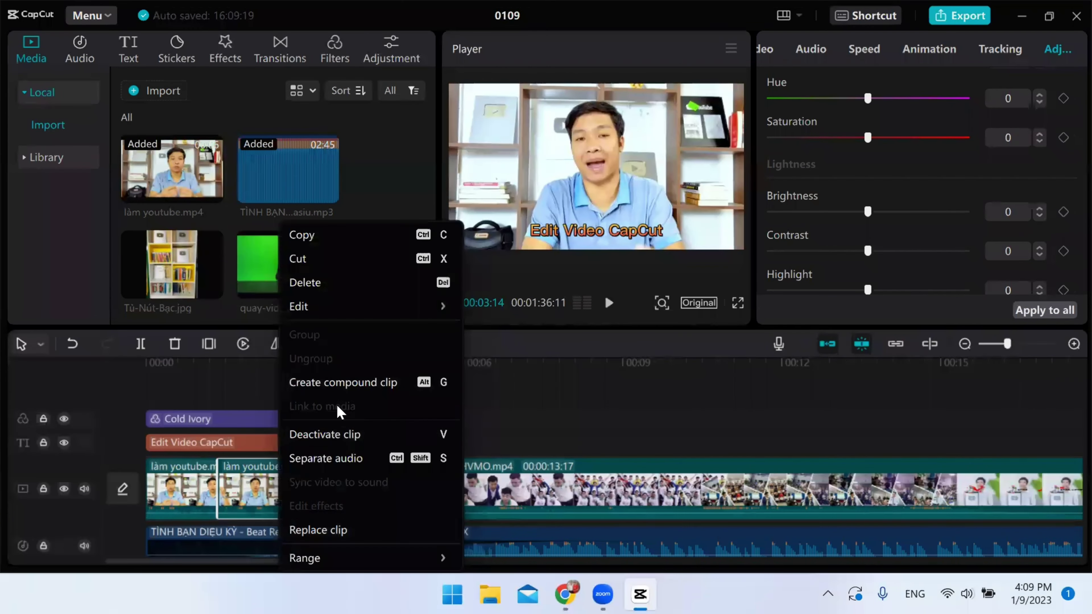
left_click(231, 387)
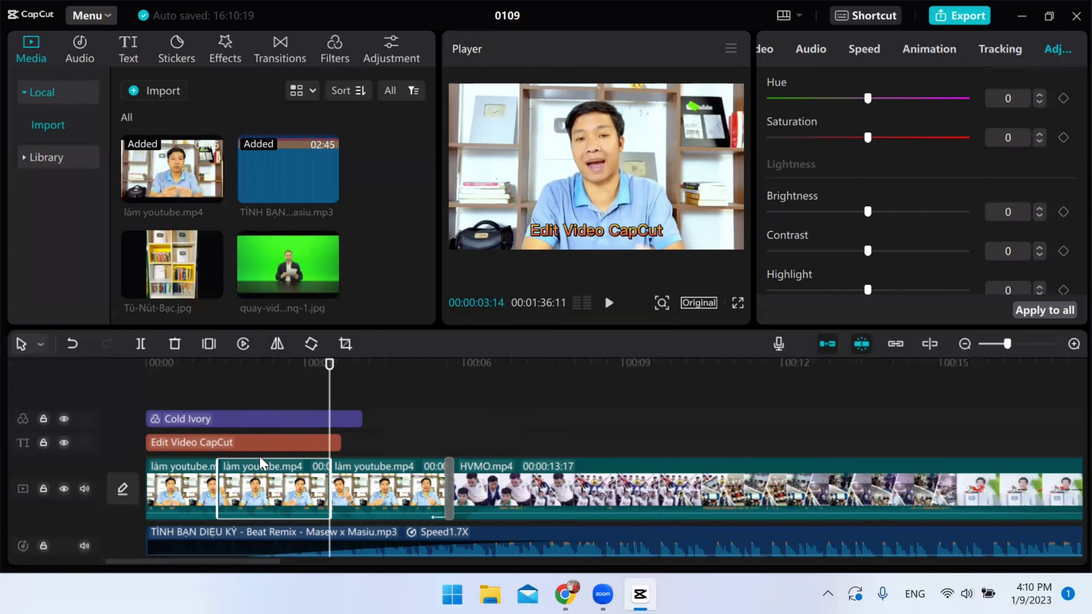
left_click(73, 346)
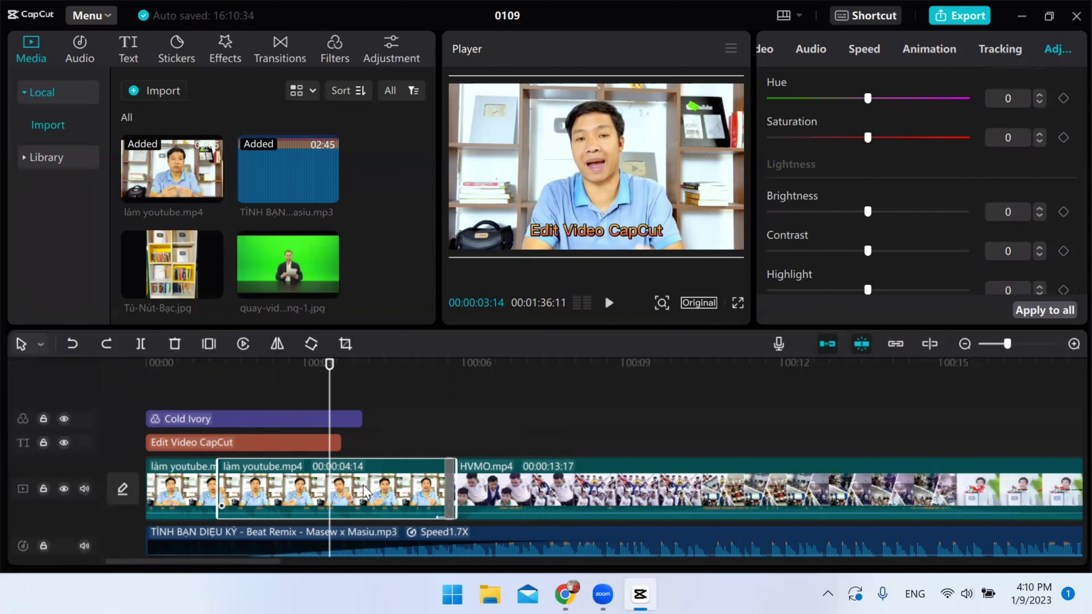
key("ctrl+z")
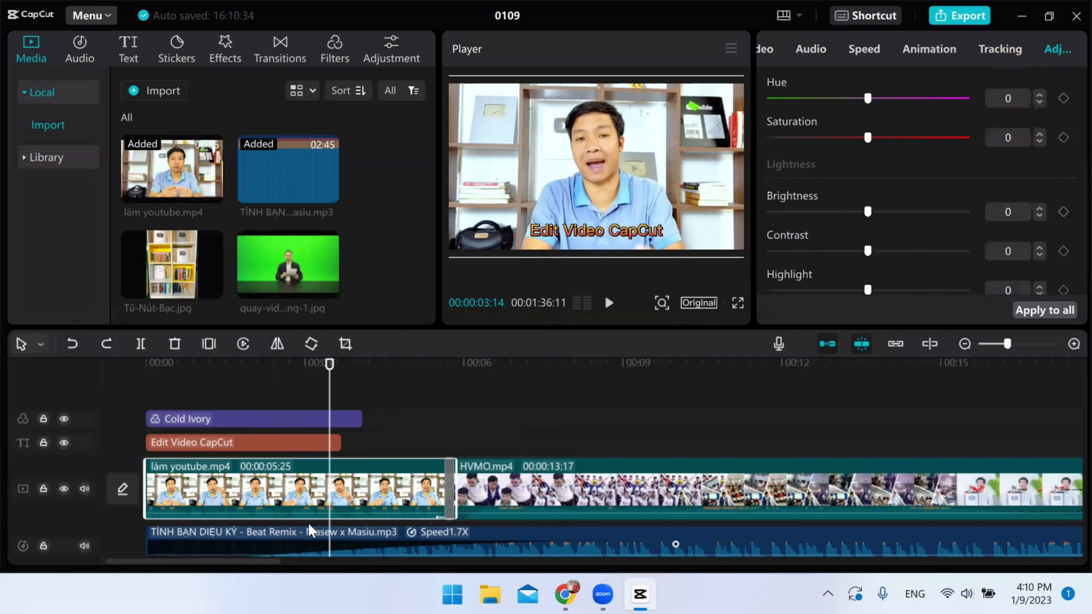
- At 00:00:01:12, rotate the làm youtube.mp4 clip in 90° increments through a full 360°
left_click_drag(331, 365, 220, 365)
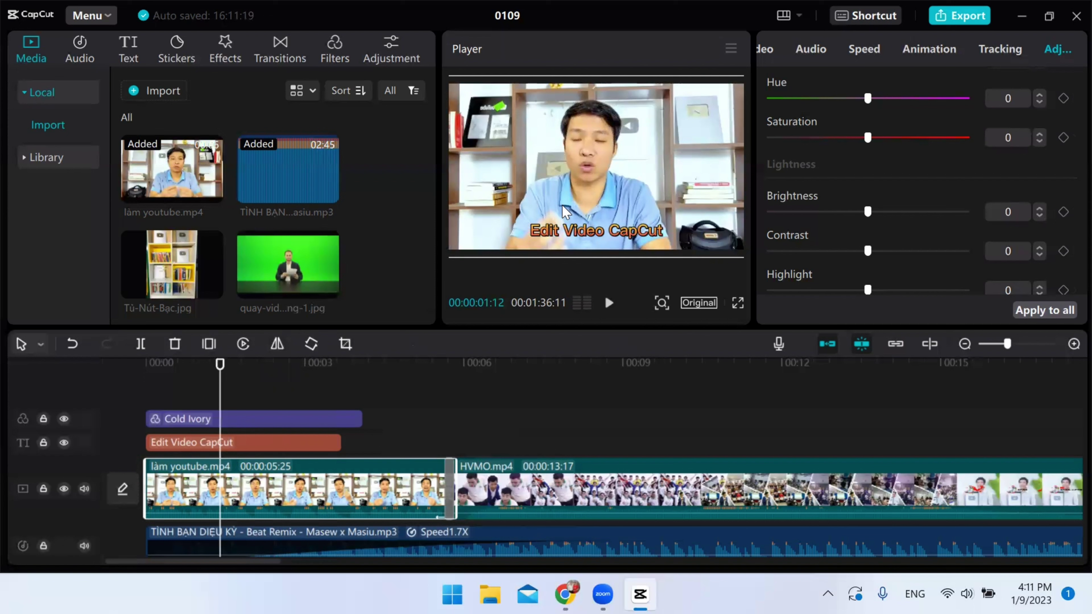
left_click(311, 344)
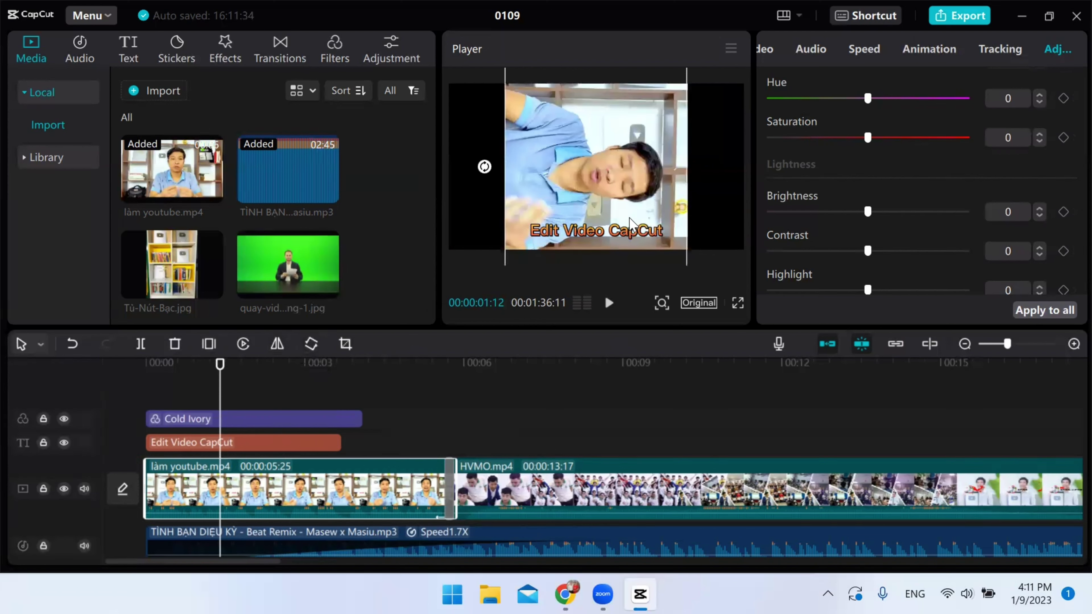
left_click(315, 343)
left_click(314, 344)
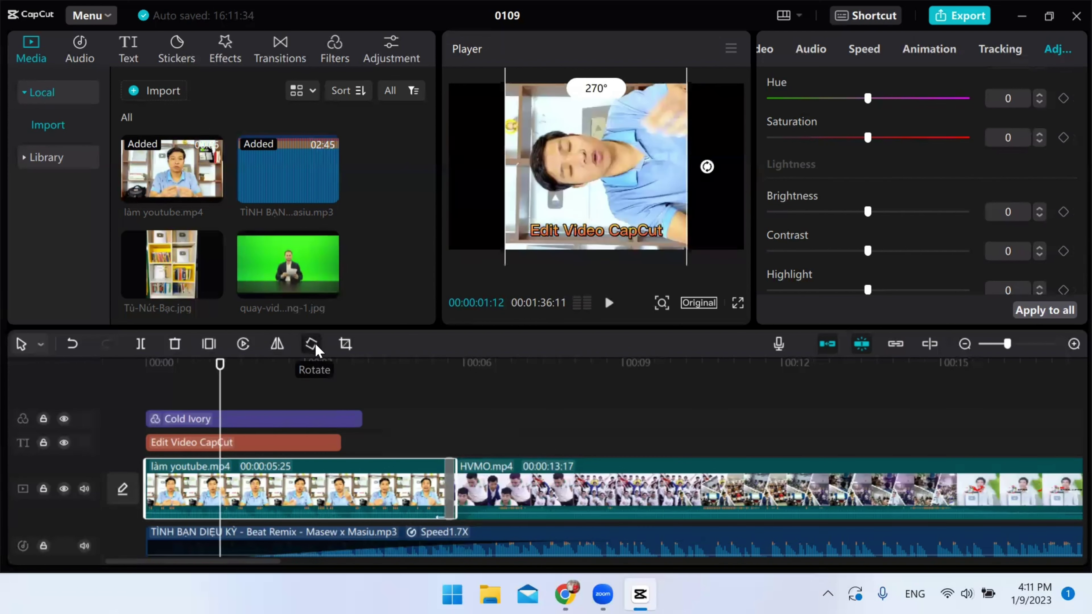
left_click(315, 344)
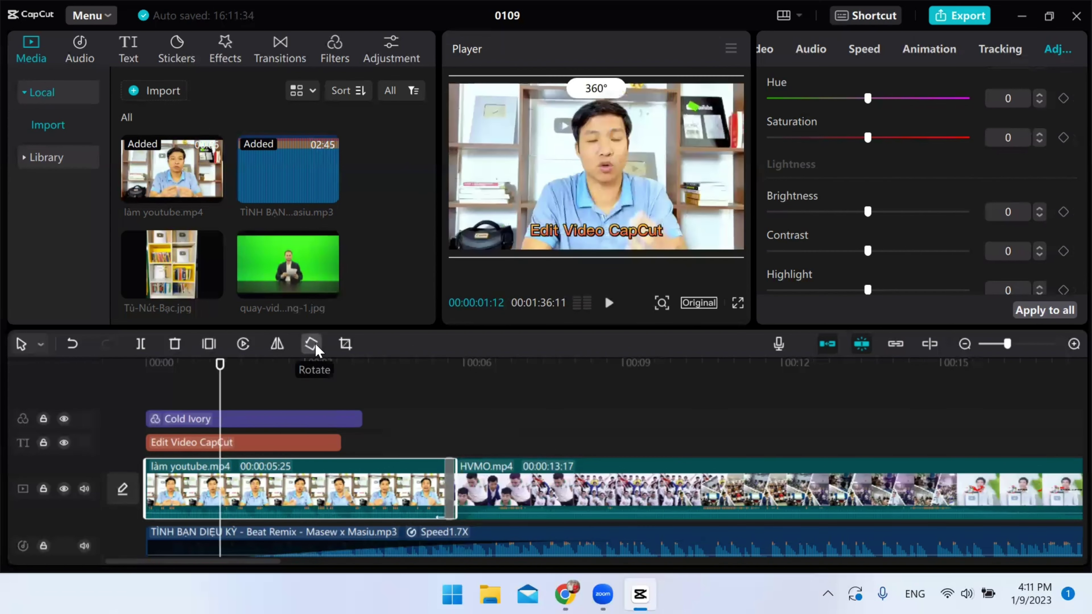
- Try cropping both sides of the làm youtube.mp4 frame with the Free ratio, reset the crop and close it without applying
left_click(346, 345)
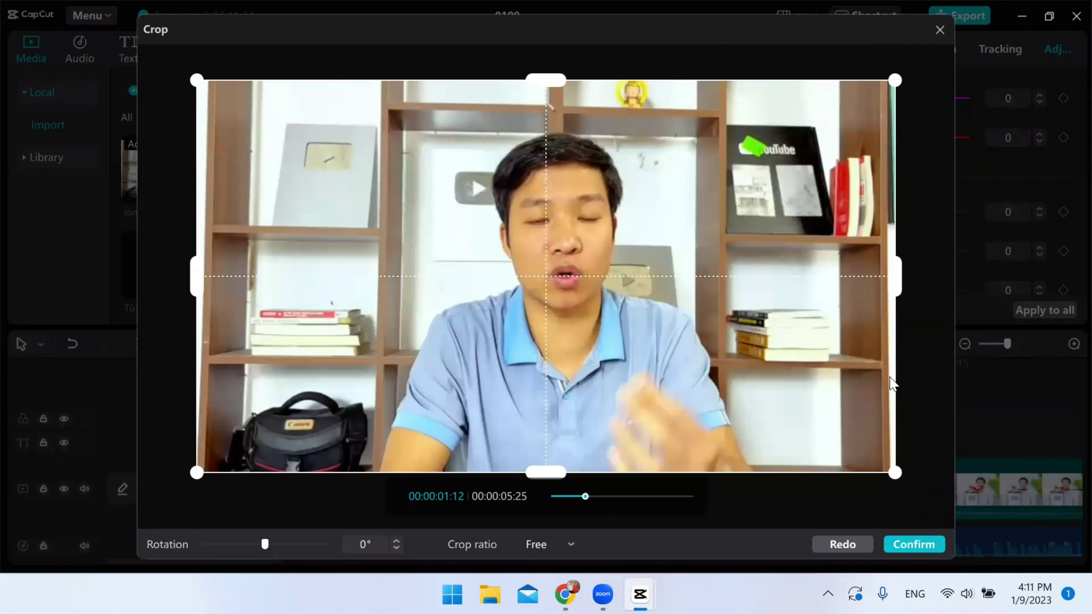
left_click_drag(896, 271, 774, 276)
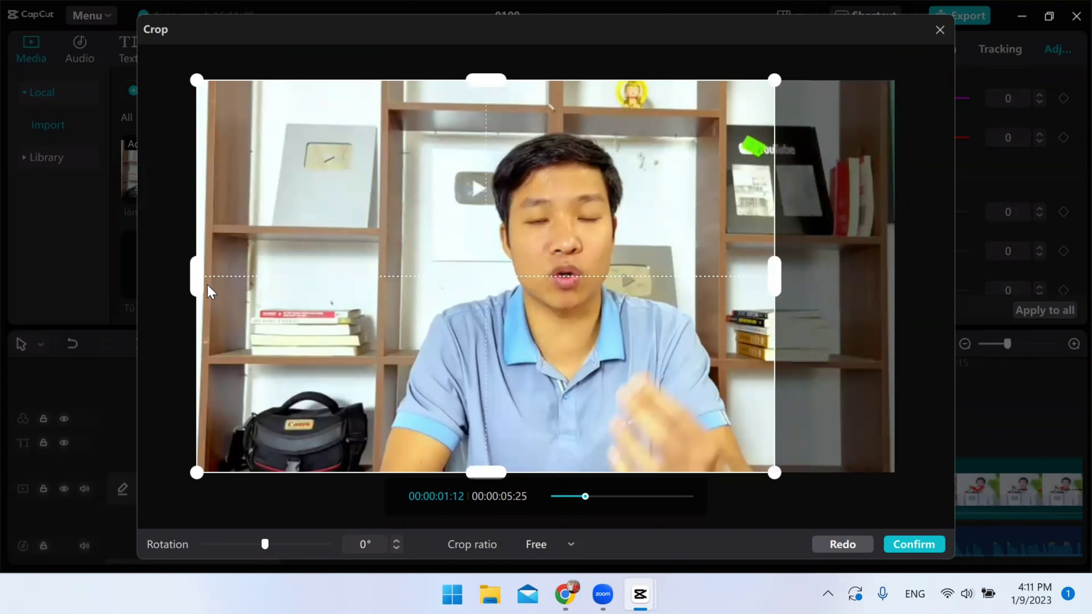
left_click_drag(196, 282, 335, 290)
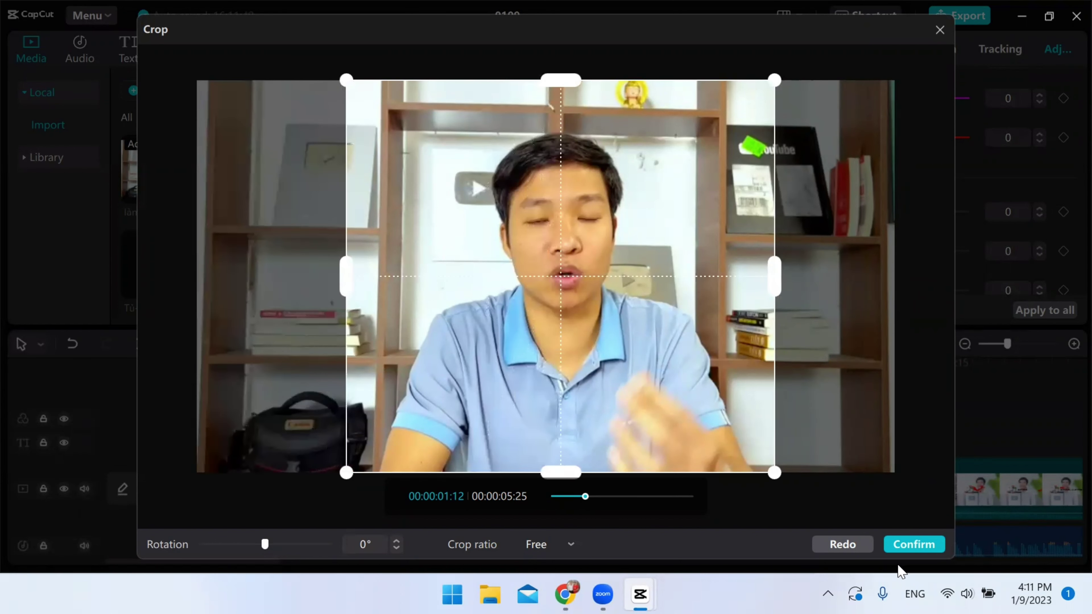
left_click(843, 544)
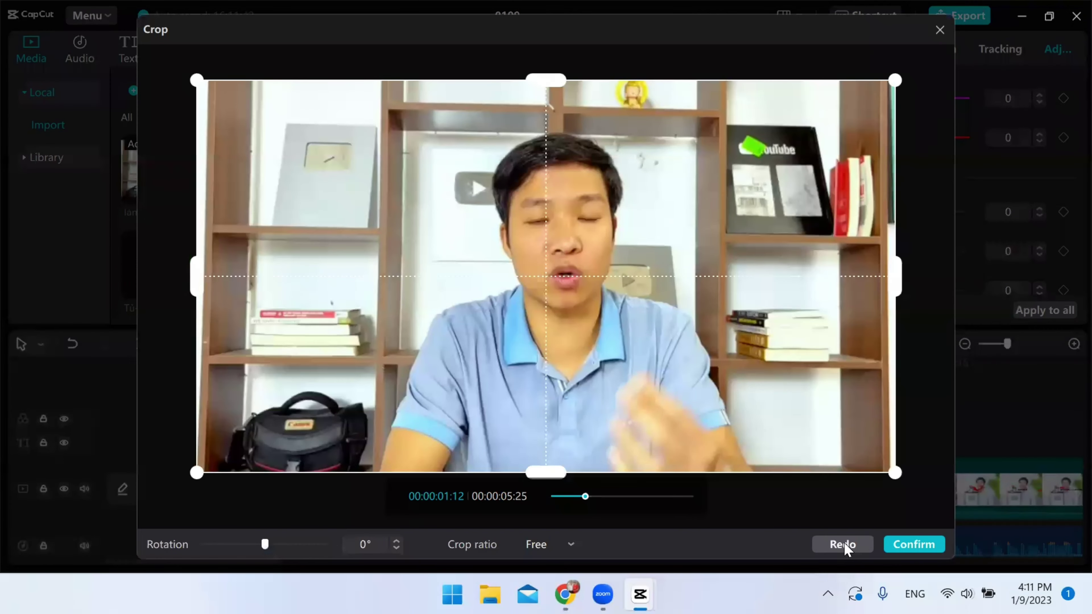
left_click(940, 30)
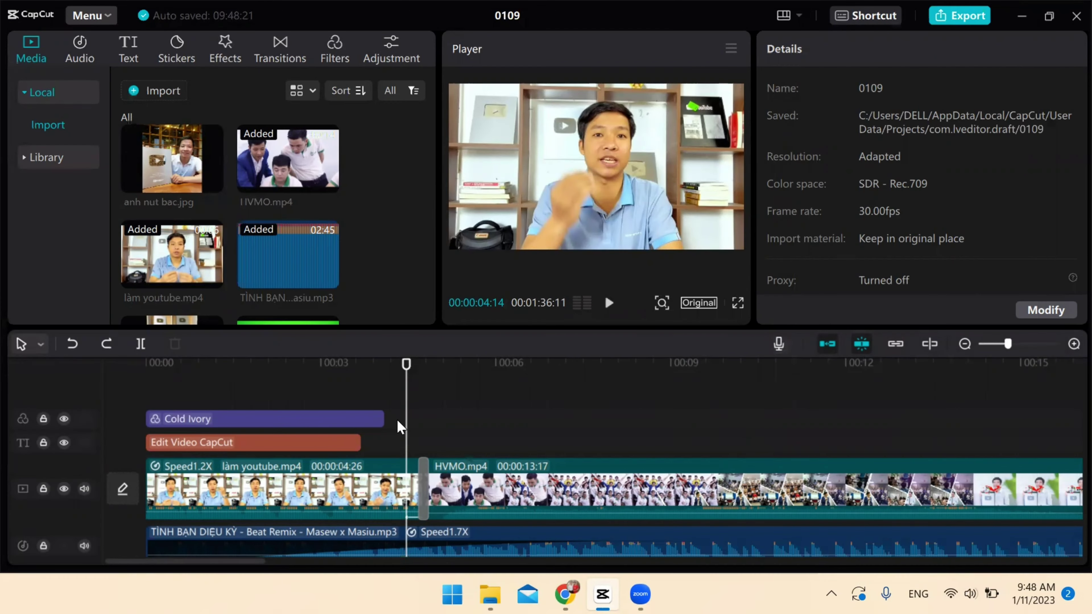
- Open the voice recording settings, review the input device, volume and echo options, and close them without recording
left_click(780, 344)
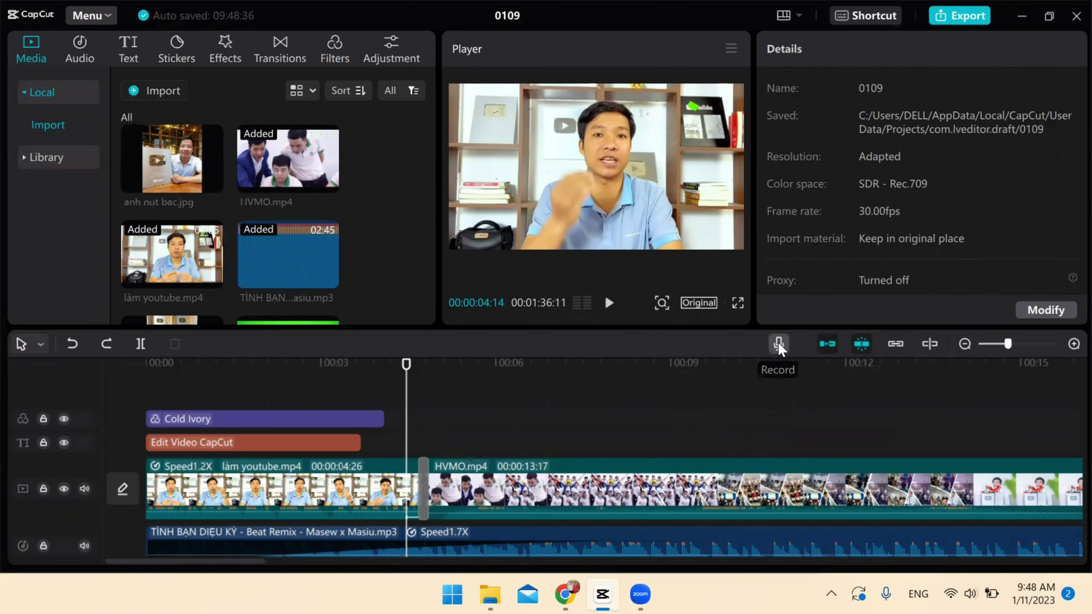
left_click(779, 344)
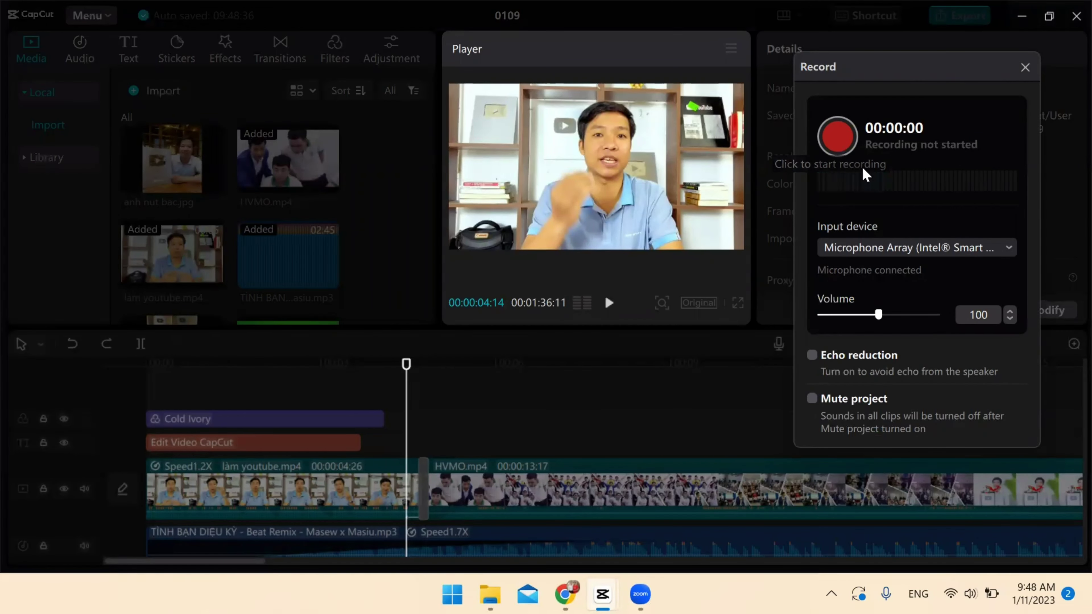
left_click(1024, 68)
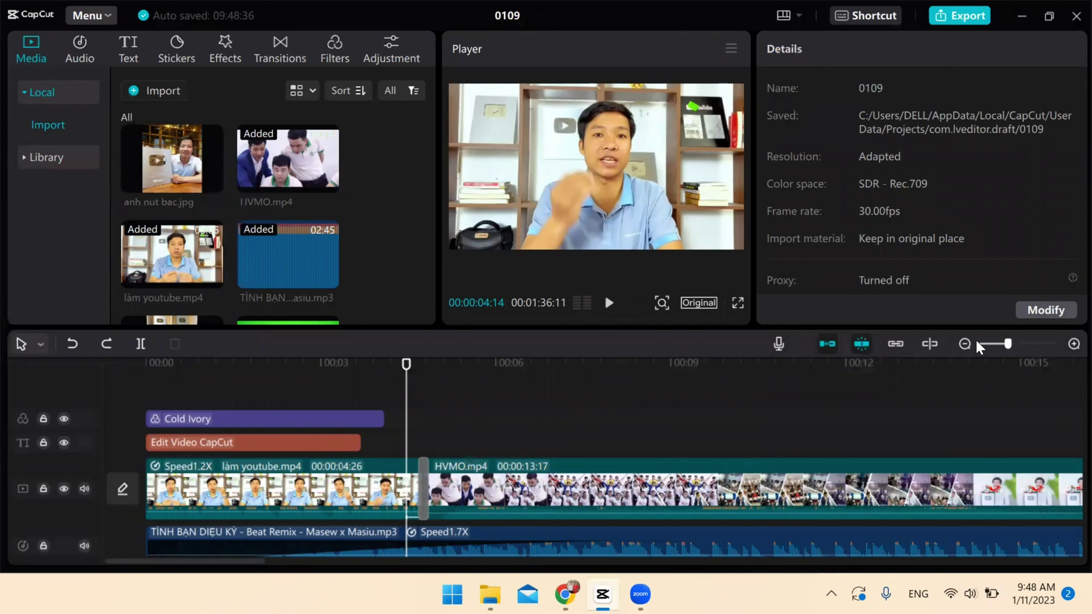
- Compare the timeline at wider and closer zoom levels, ending with a close view of HVMO.mp4 around 00:00:06:06
left_click(964, 344)
left_click(964, 344)
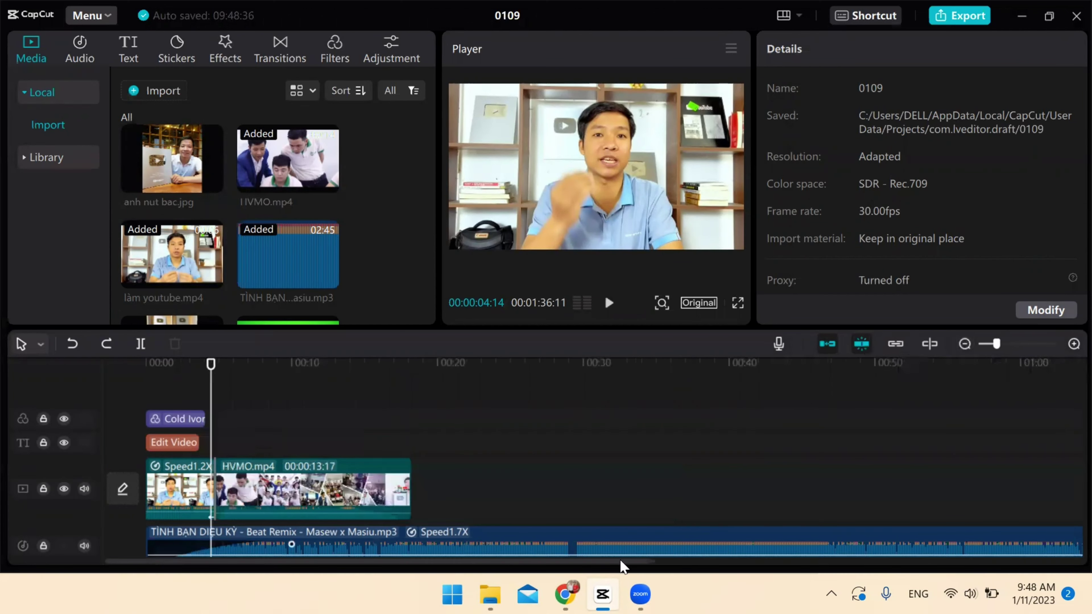
left_click(1068, 346)
left_click(1067, 346)
left_click(1068, 345)
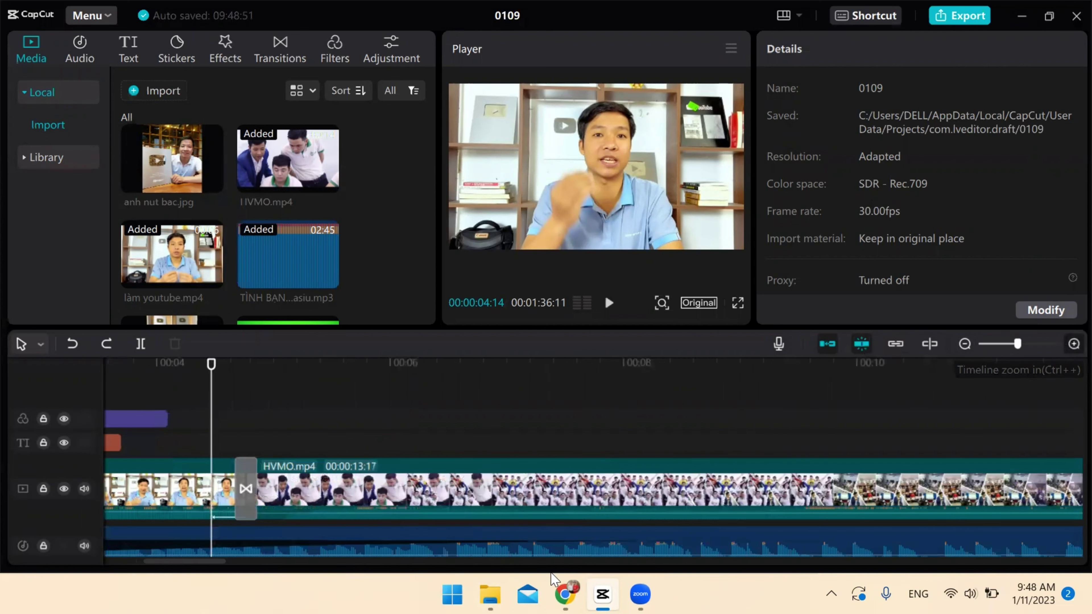
left_click_drag(214, 563, 204, 563)
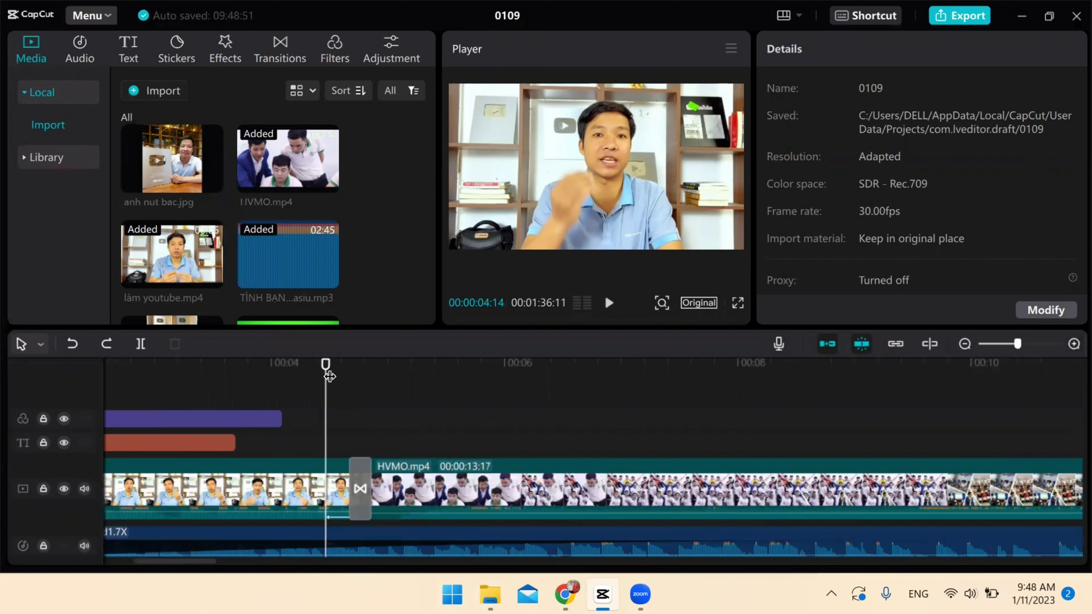
left_click(528, 366)
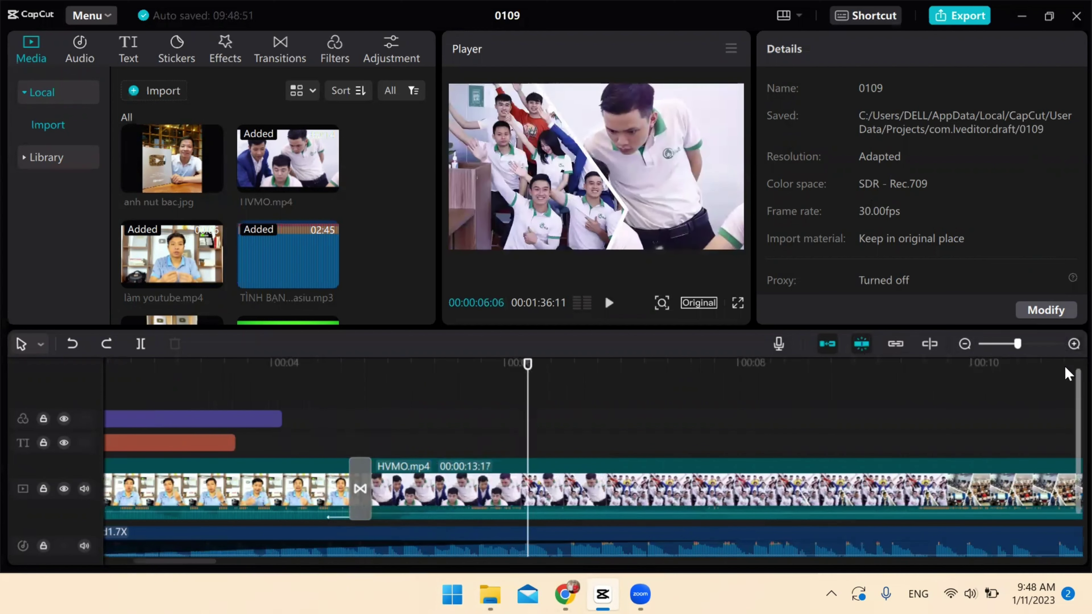
left_click(1068, 346)
left_click(1067, 347)
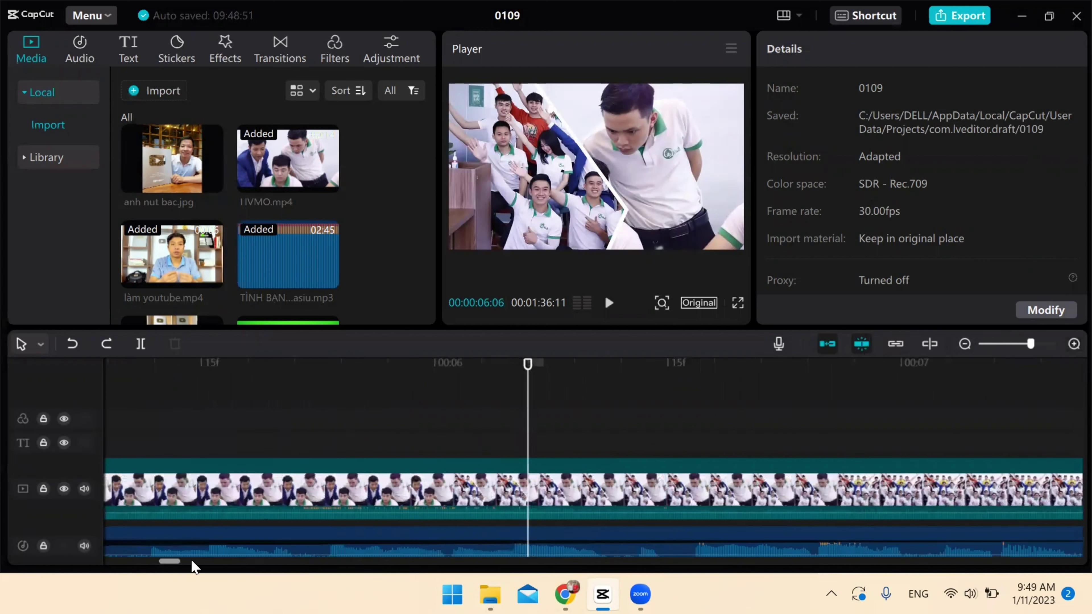
- Split the HVMO.mp4 clip at 00:00:06:15
left_click_drag(176, 561, 170, 566)
left_click(405, 379)
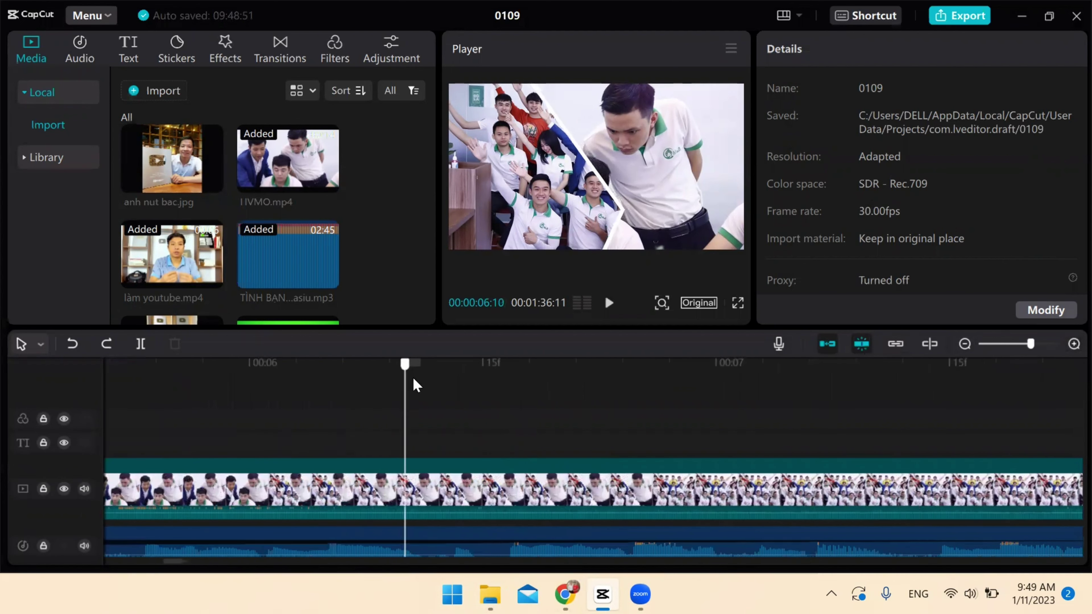
left_click(466, 400)
left_click(480, 405)
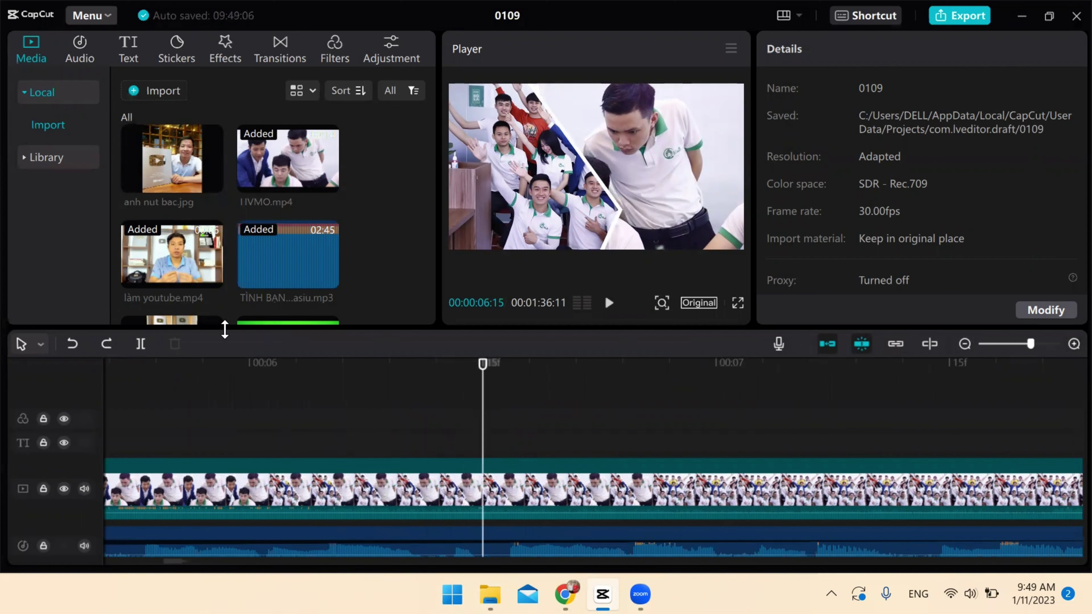
left_click(141, 344)
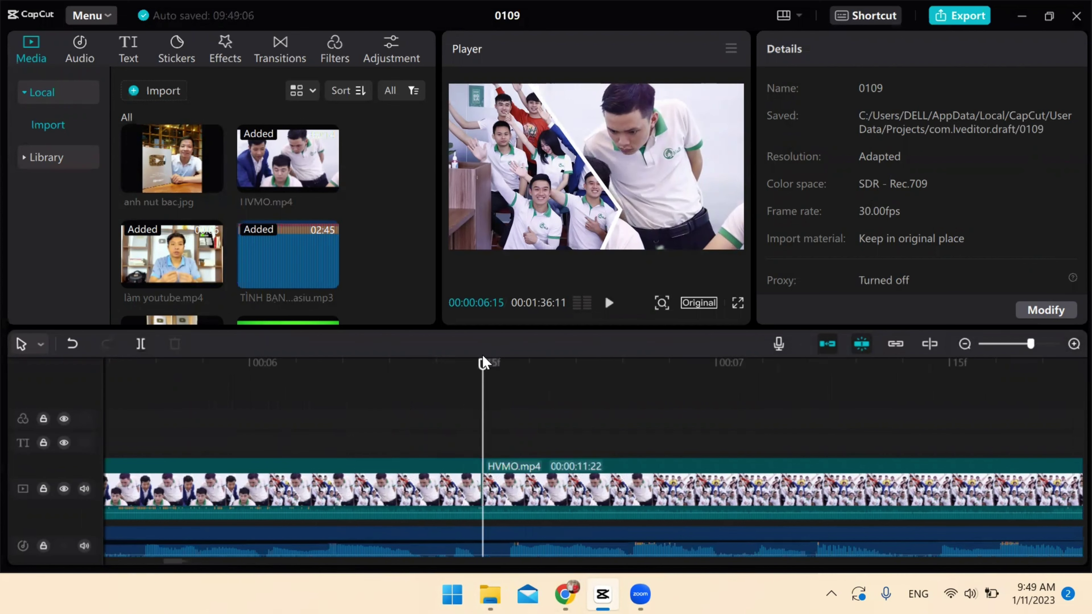
- Split the HVMO.mp4 clip again at 00:00:06:16, select the one-frame piece, and undo the splits
left_click_drag(483, 365, 507, 372)
left_click_drag(512, 375, 499, 369)
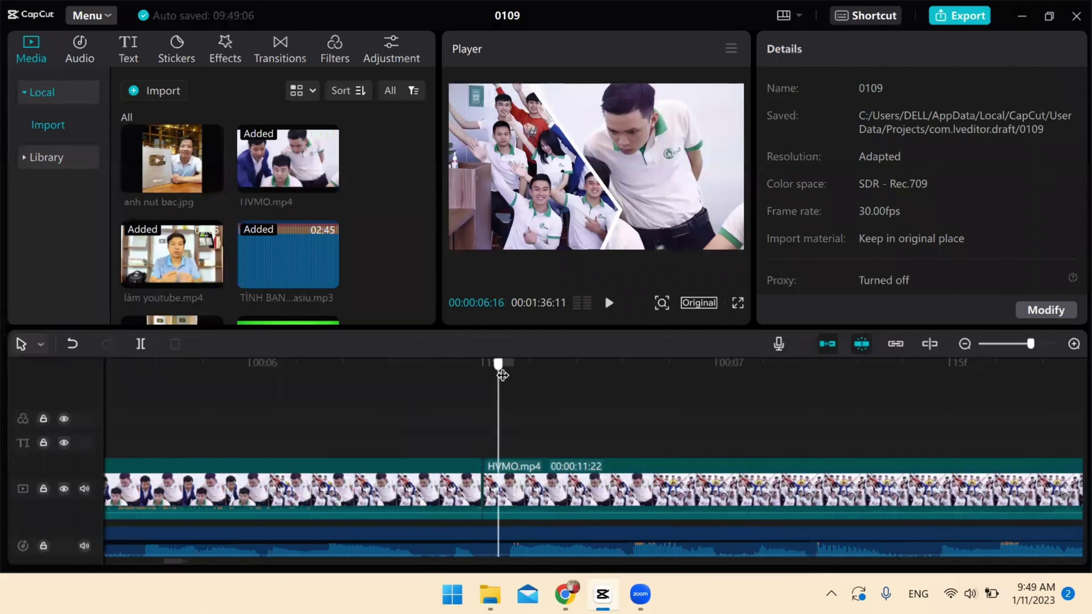
left_click(141, 344)
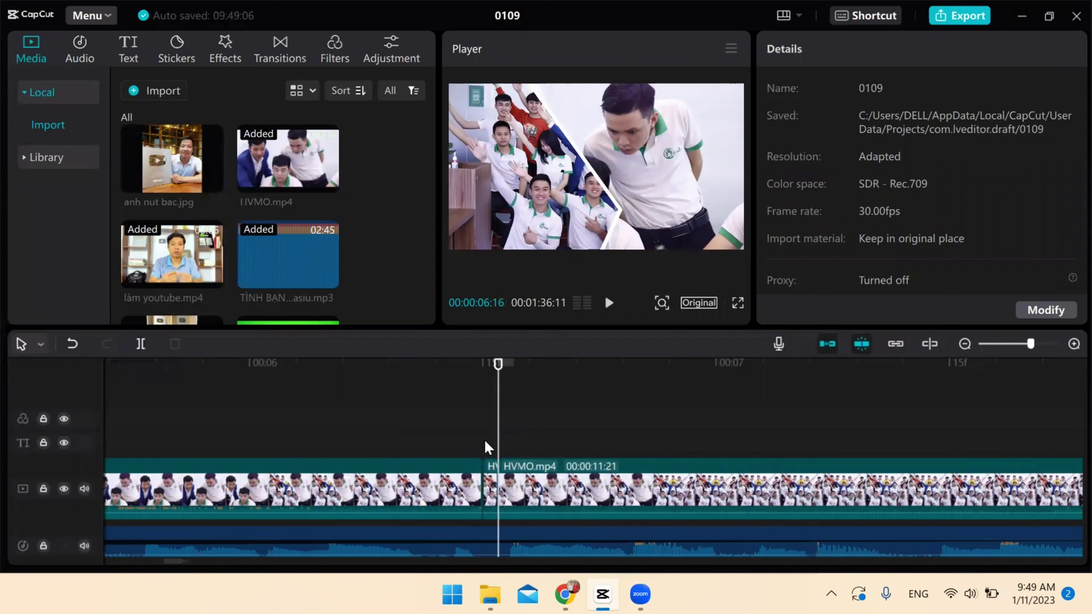
left_click(492, 480)
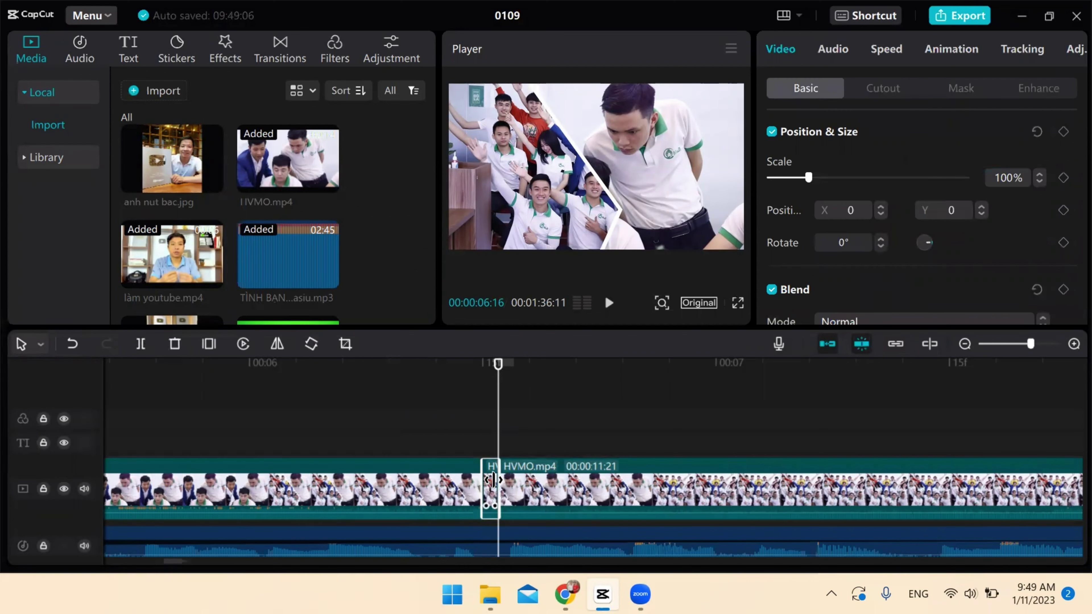
key("ctrl+z")
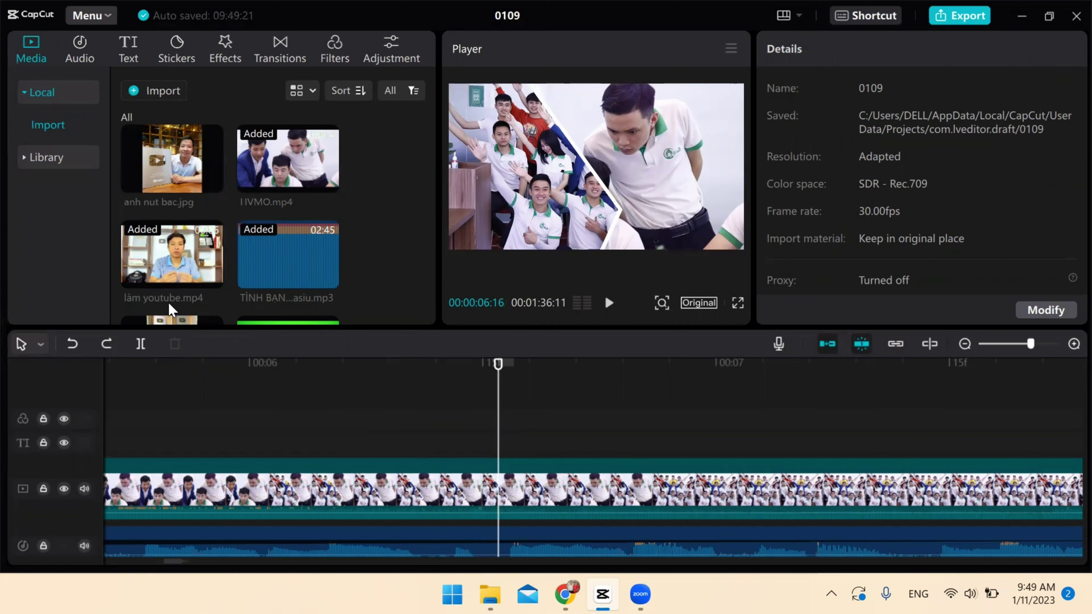
scroll(172, 314, "down", 2)
left_click_drag(213, 218, 501, 450)
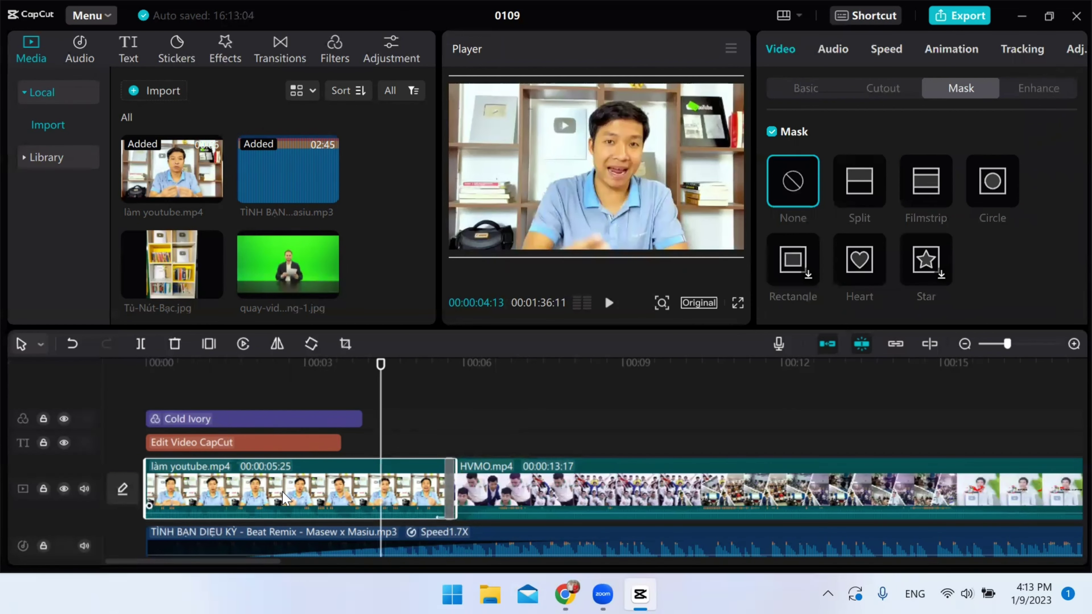
- Set the làm youtube.mp4 clip's speed to 1.2x and its audio volume to 5.0 dB
left_click(888, 50)
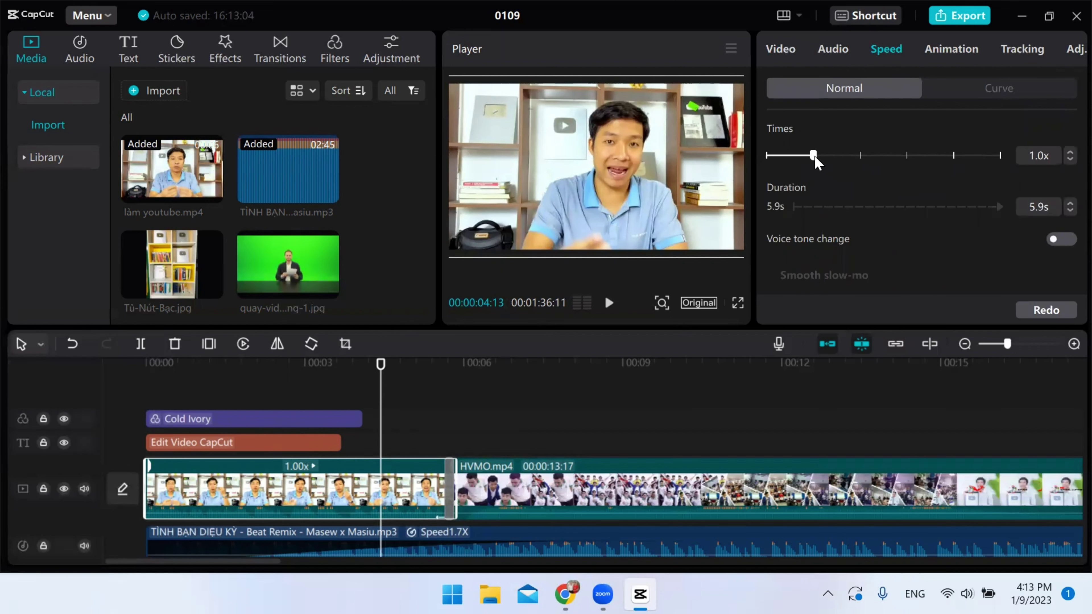
left_click_drag(815, 158, 822, 160)
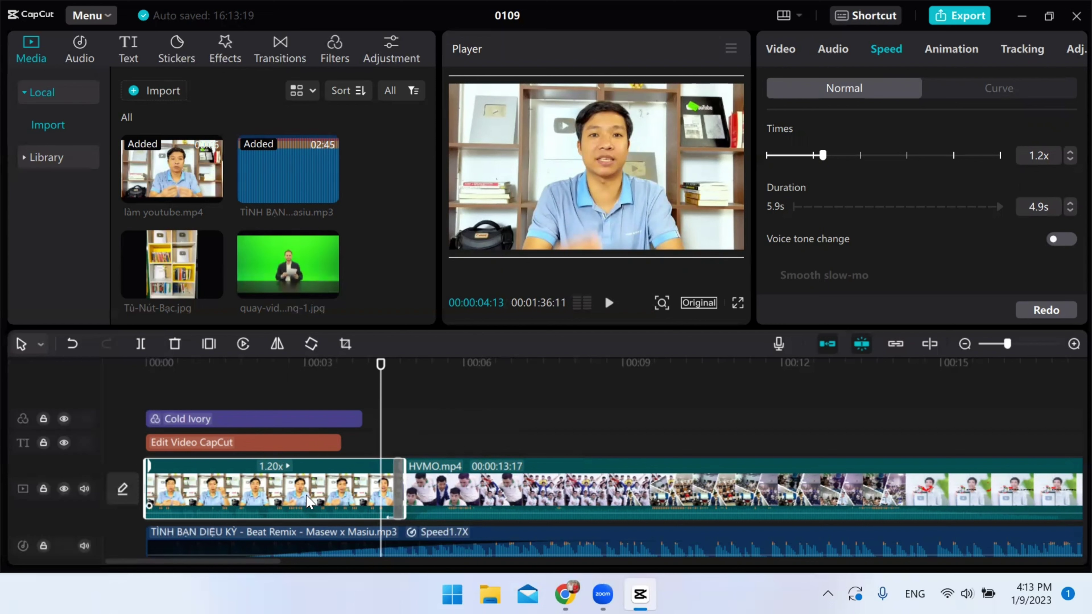
left_click(845, 54)
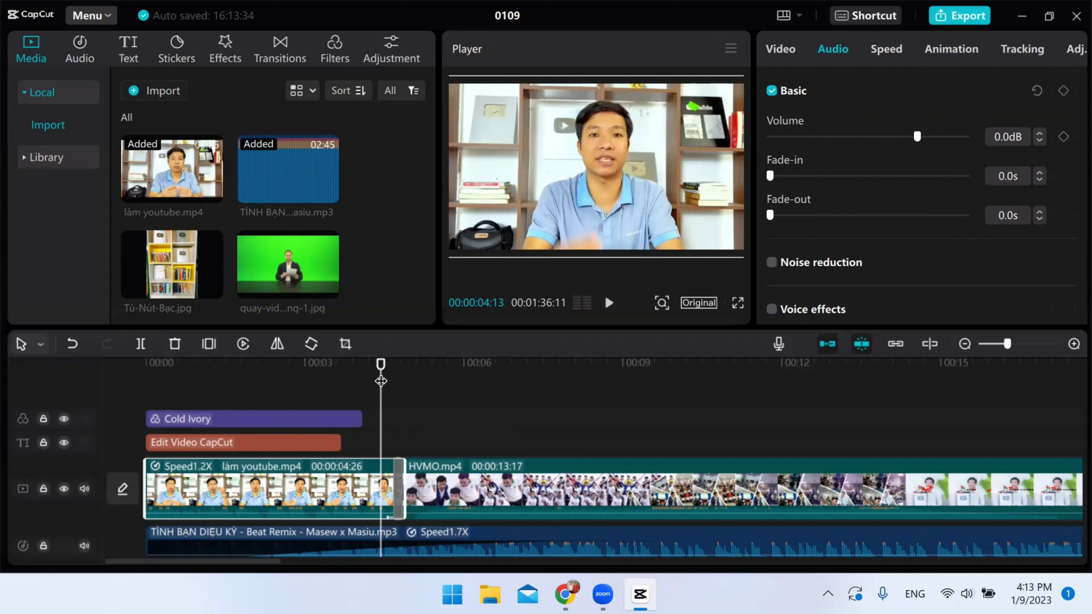
left_click(244, 387)
left_click(231, 402)
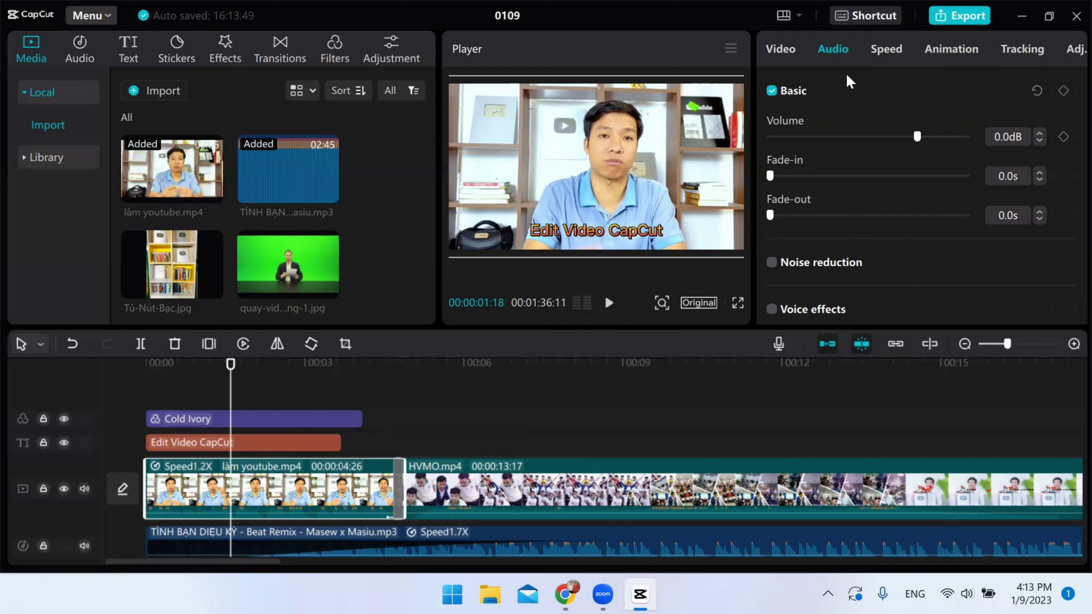
left_click_drag(919, 138, 930, 138)
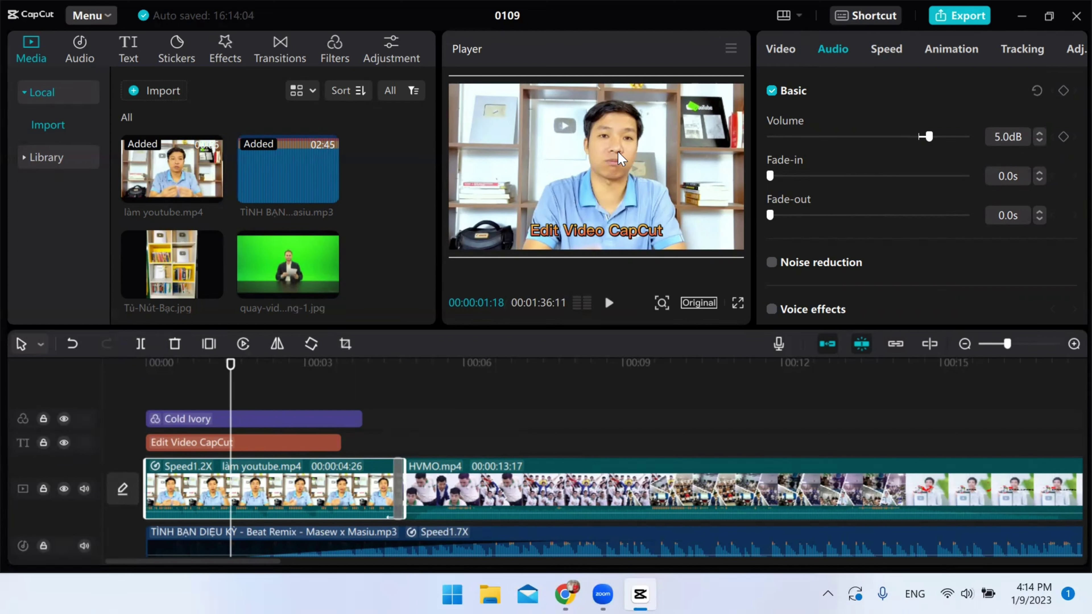
- Separate the audio from the làm youtube.mp4 clip, shift it to start about 5 seconds in, and play the mismatch
right_click(292, 494)
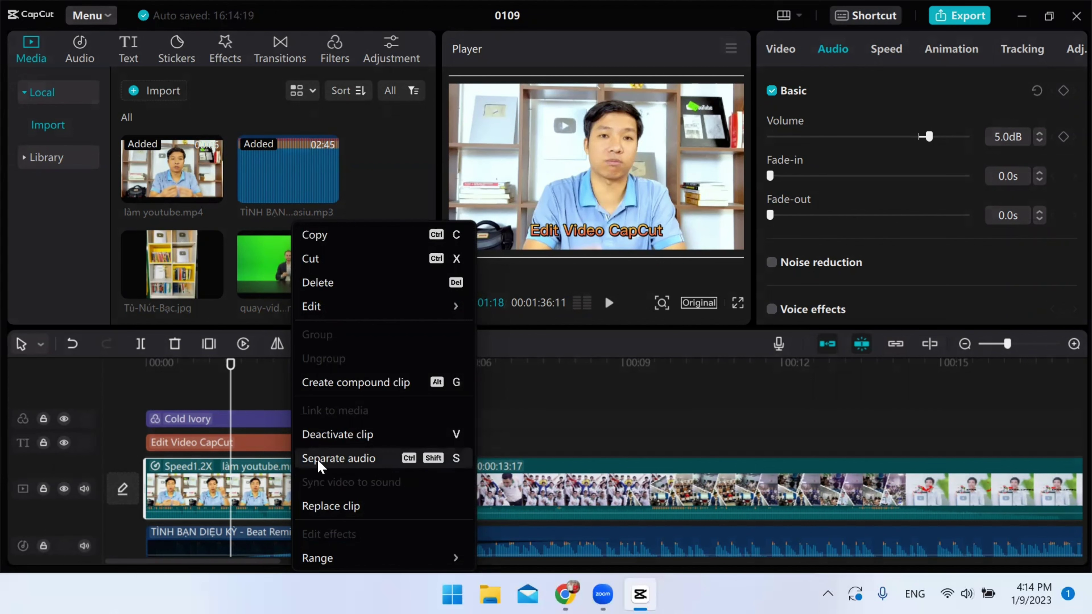
left_click(340, 459)
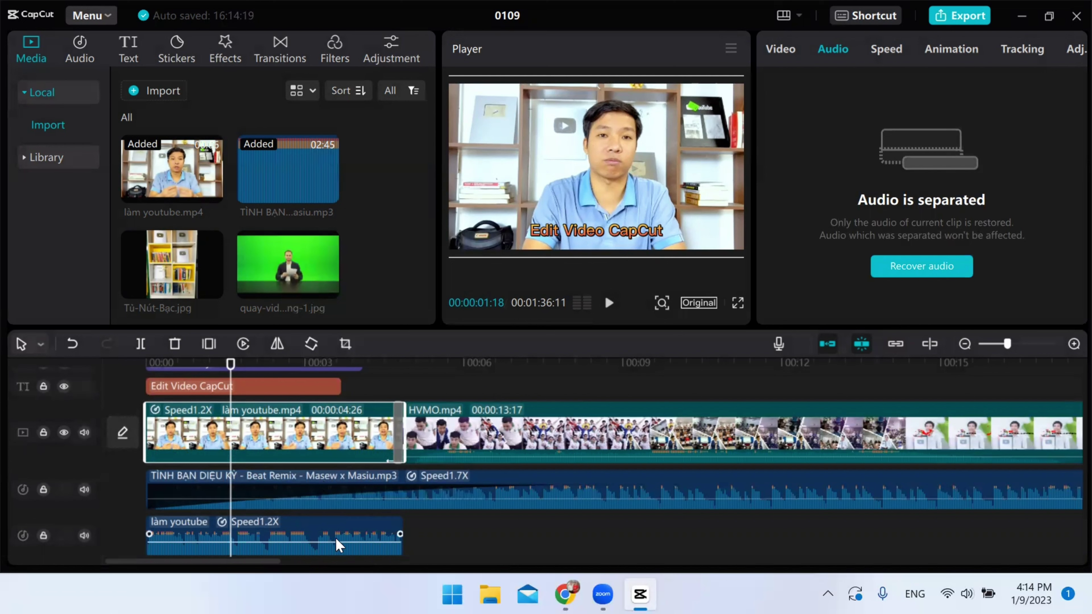
left_click_drag(296, 533, 570, 534)
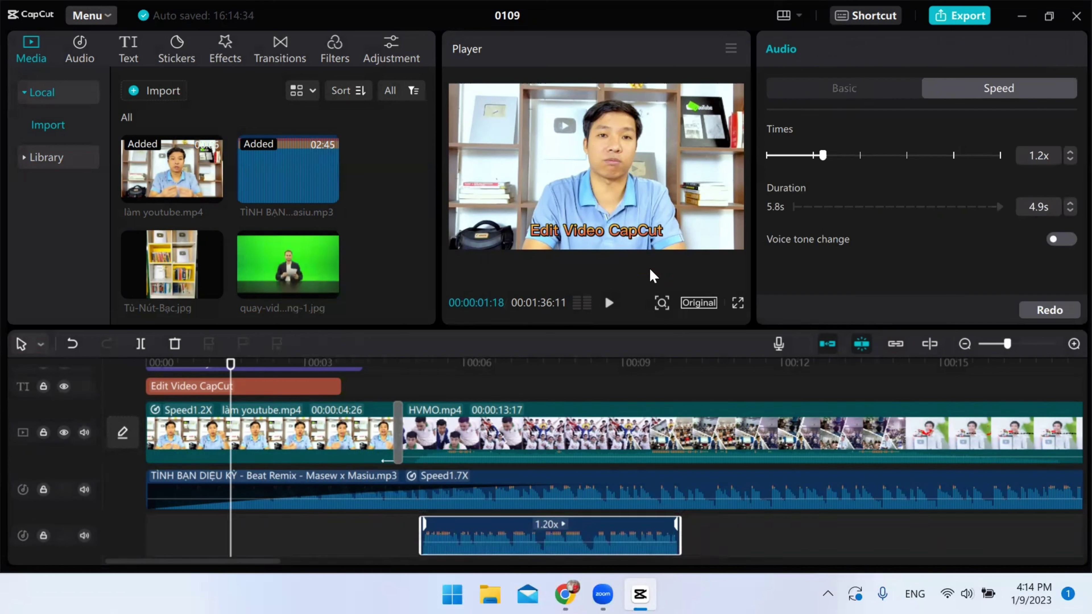
left_click(609, 303)
left_click(609, 306)
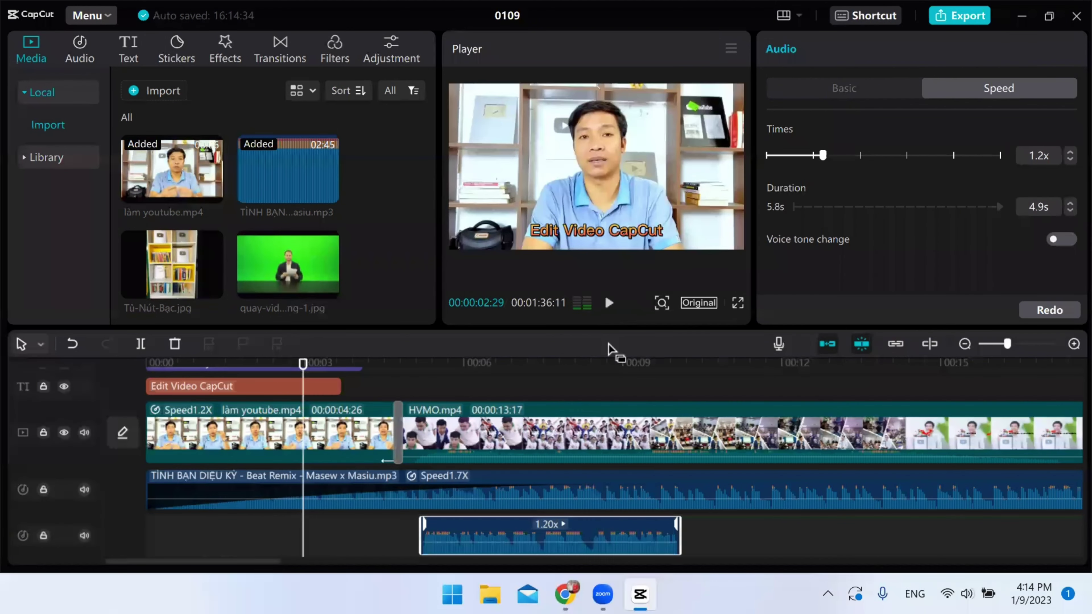
- Undo the audio shift and the audio separation of the làm youtube.mp4 clip
key("ctrl+z")
key("ctrl+shift+z")
key("ctrl+z")
key("Delete")
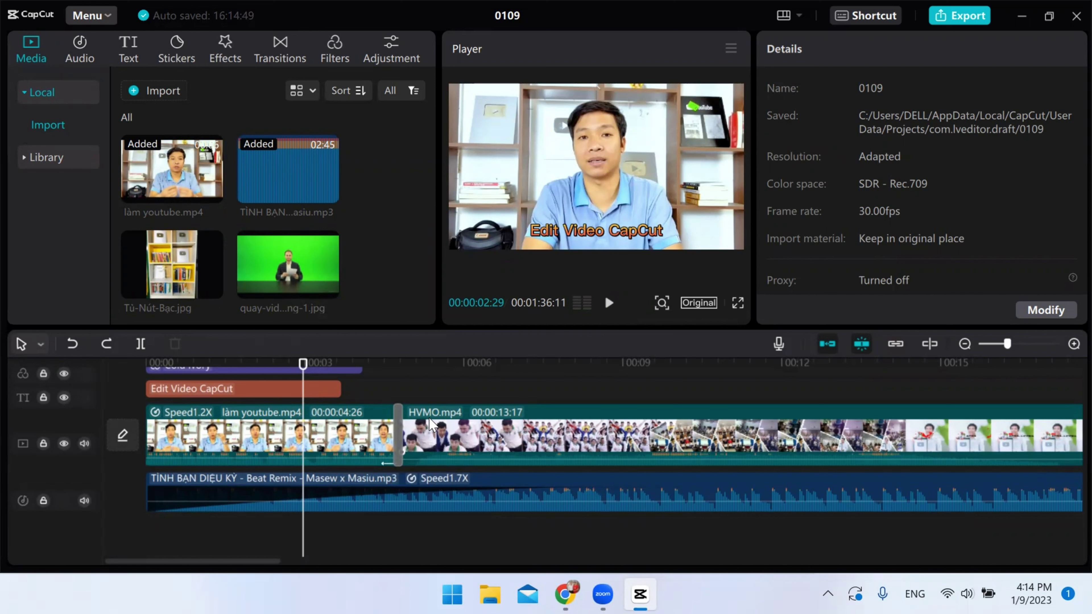
- Overlay Tủ-Nút-Bạc.jpg above làm youtube.mp4 from about 2 seconds, trim it to 00:00:02:24 and move it to the frame's right edge
left_click_drag(172, 264, 440, 440)
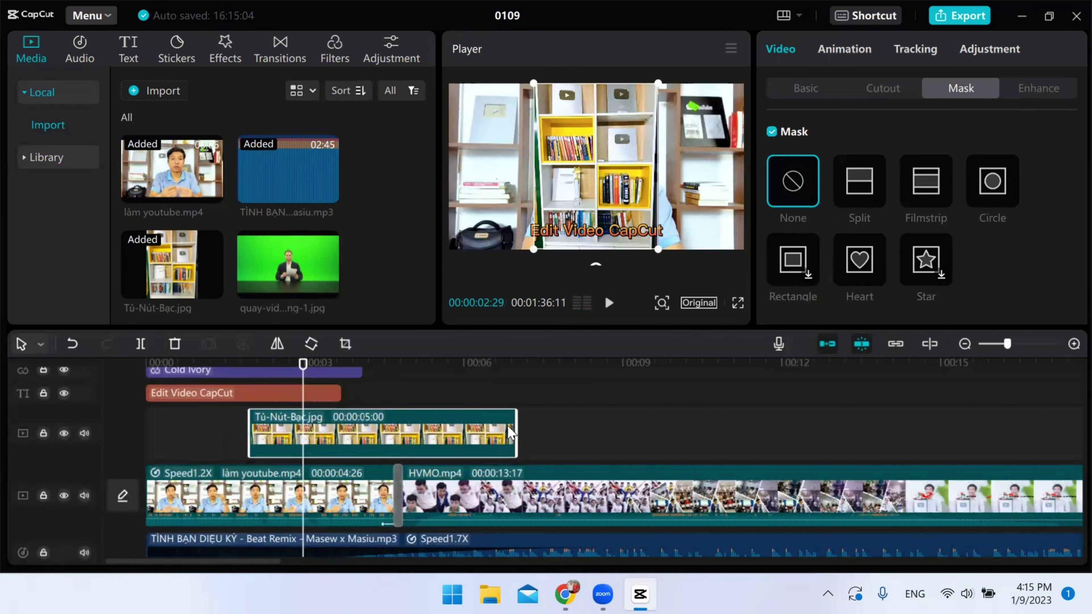
left_click_drag(515, 434, 389, 442)
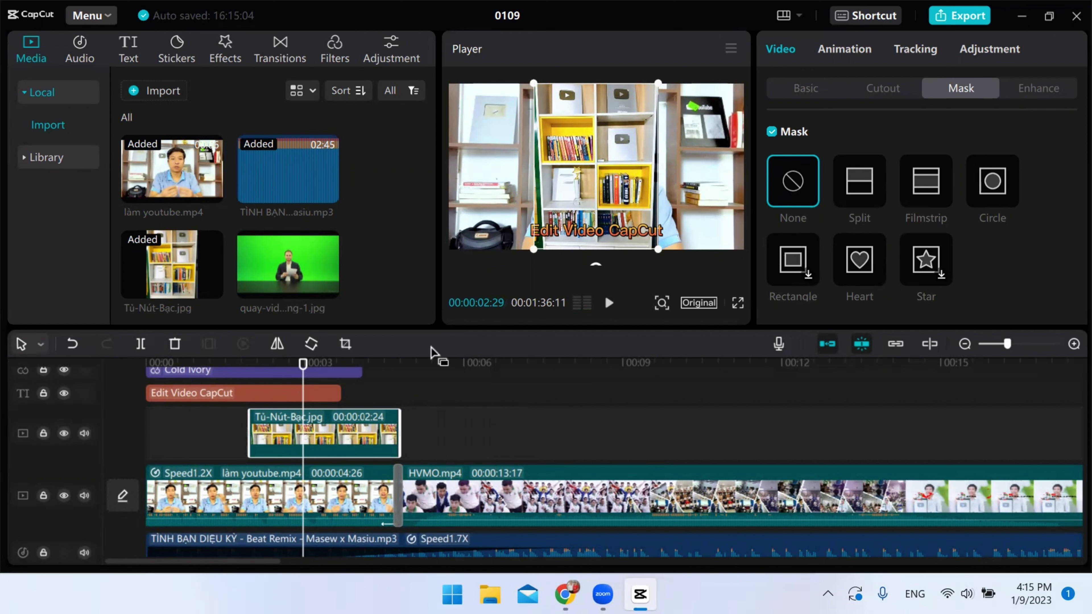
left_click_drag(602, 198, 685, 190)
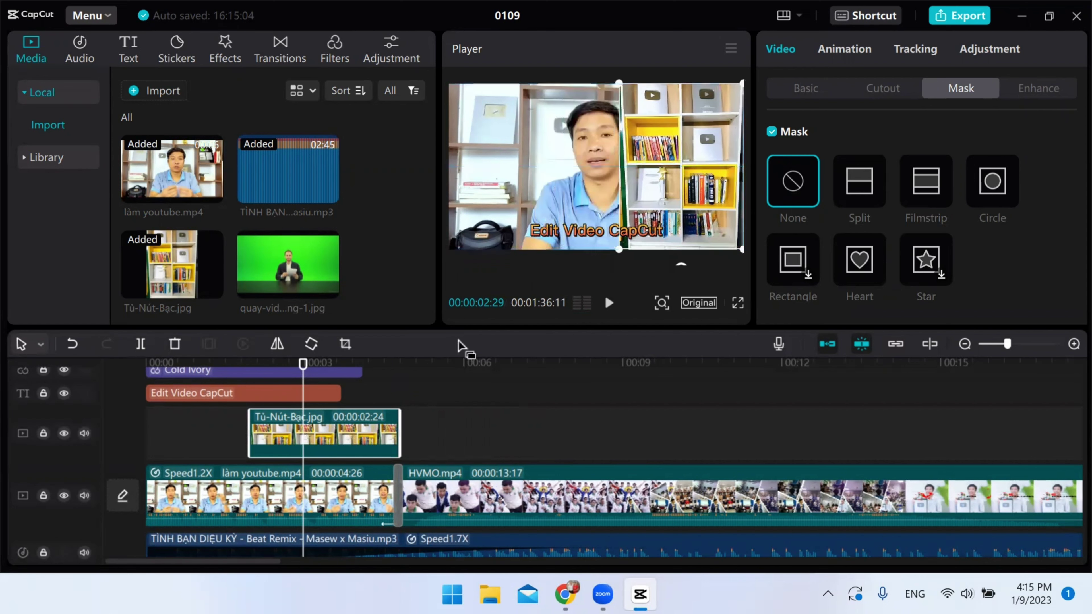
- Play the project from 00:00:00:19 through the bookshelf overlay to check how it appears
left_click_drag(303, 364, 179, 363)
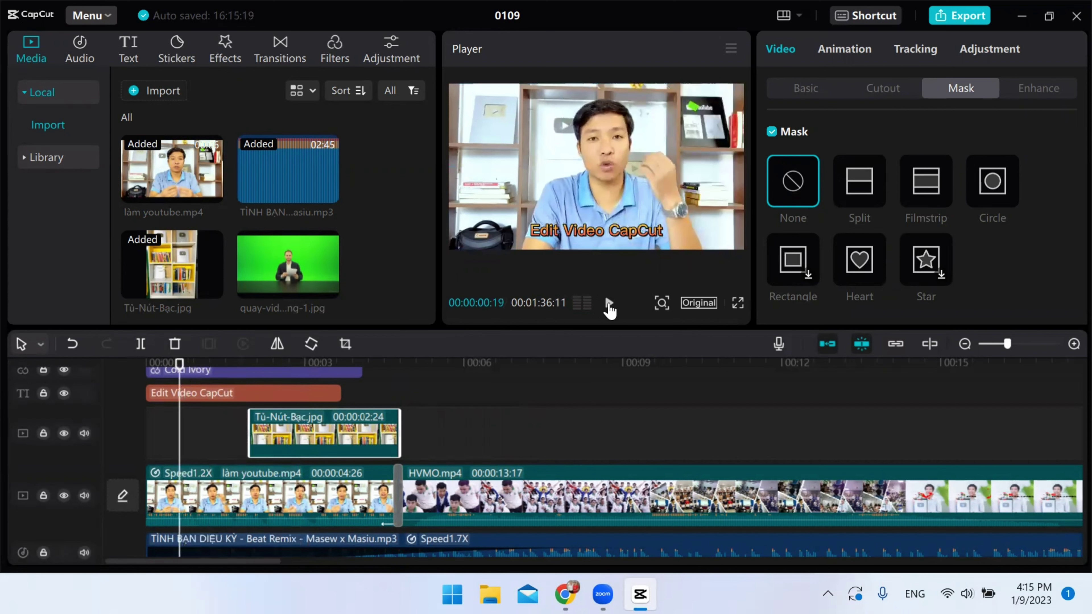
left_click(609, 303)
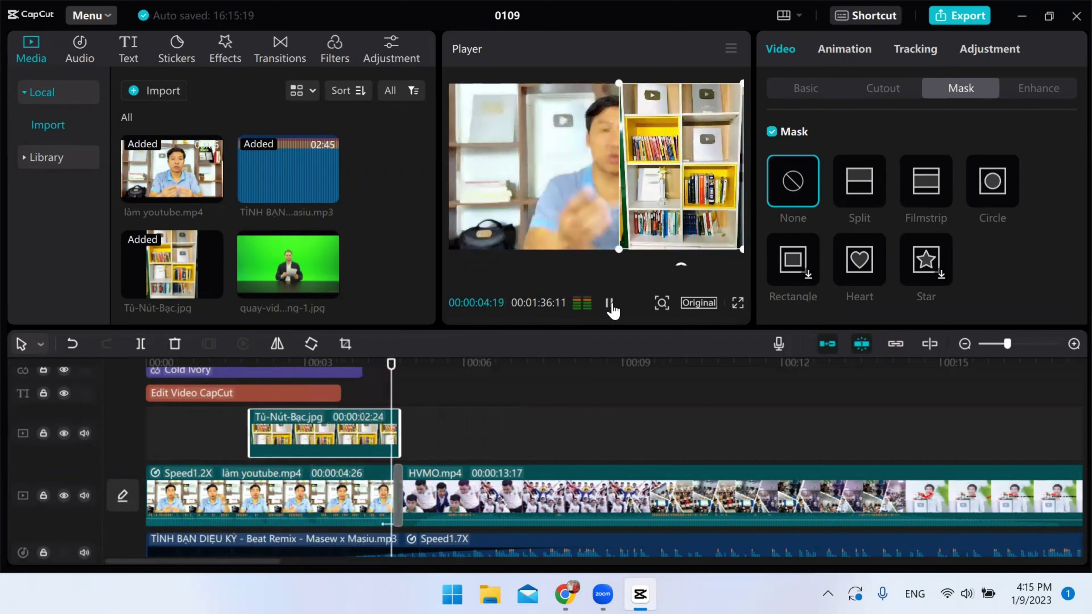
left_click(610, 303)
- Recenter the Tủ-Nút-Bạc.jpg overlay in the frame, enlarge it outward from its corner, and play the project from the start
left_click_drag(675, 189, 587, 187)
left_click_drag(533, 89, 344, 91)
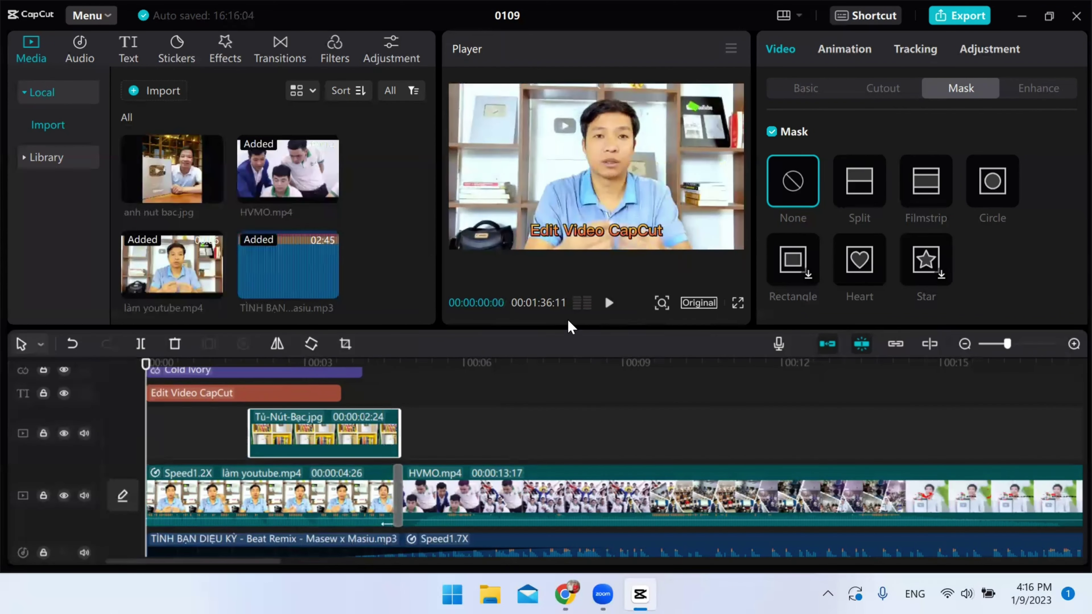
left_click(610, 303)
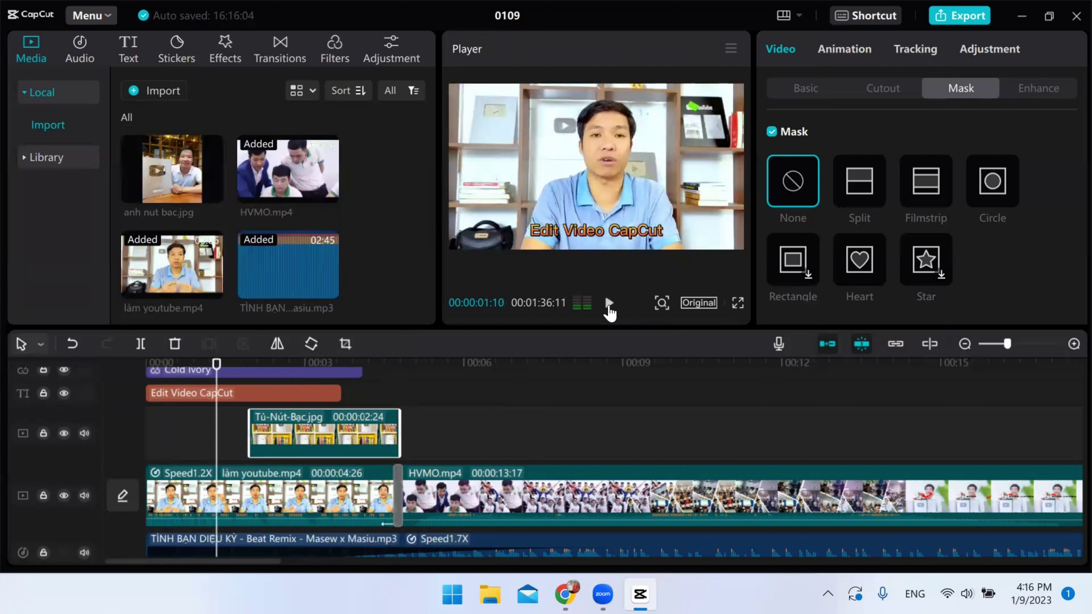
left_click(609, 303)
- Start an export titled Edit Vide CapCut Trên Máy Tính and choose the CapCut trên Máy Tính folder as its destination
left_click(957, 17)
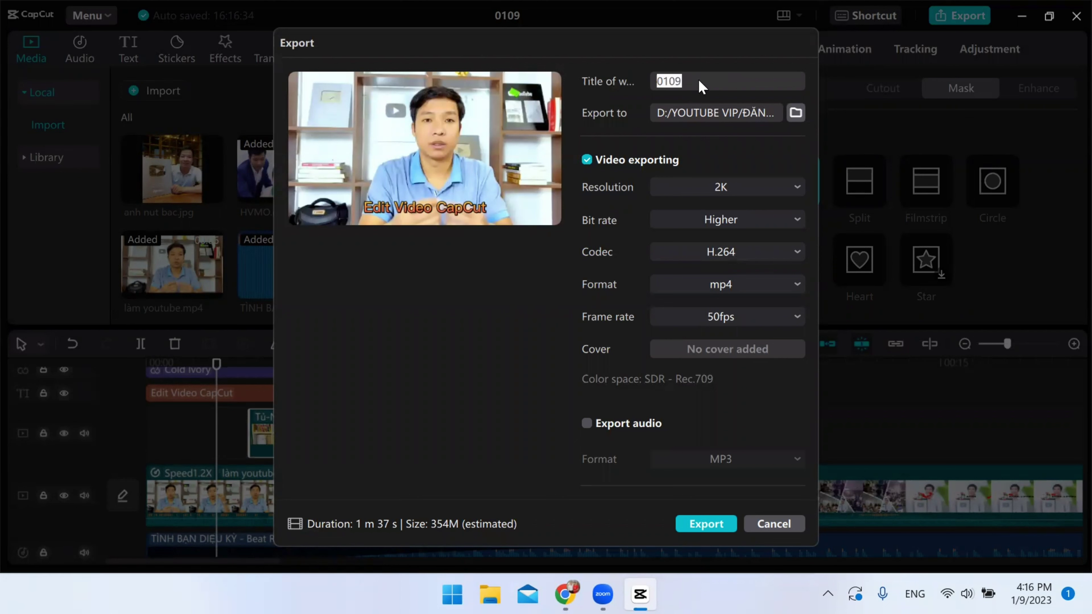
type("Edit Video CapCut Trên Máy ")
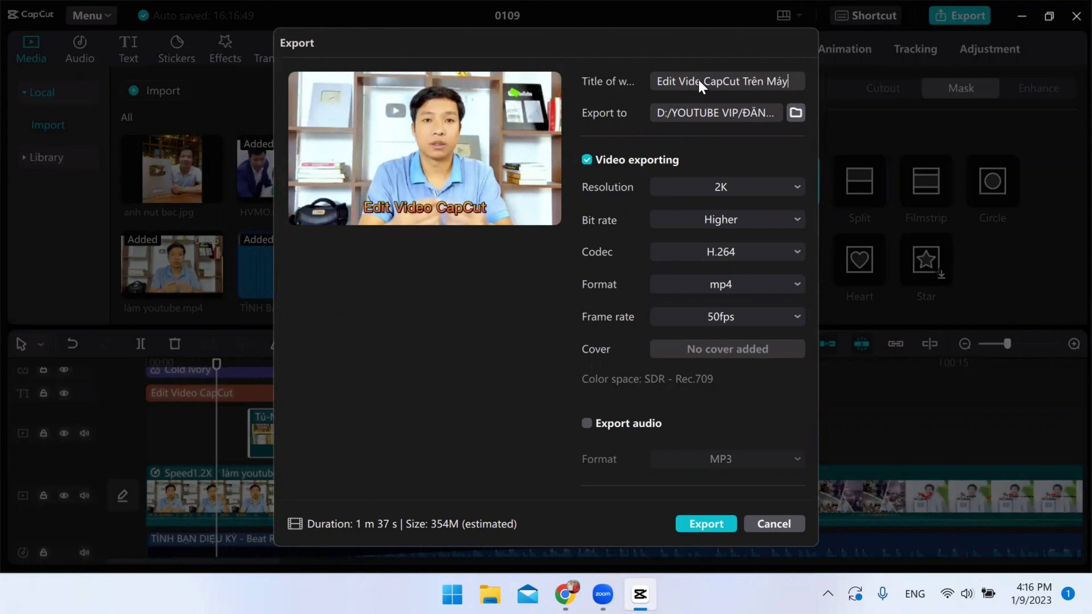
type("Tính")
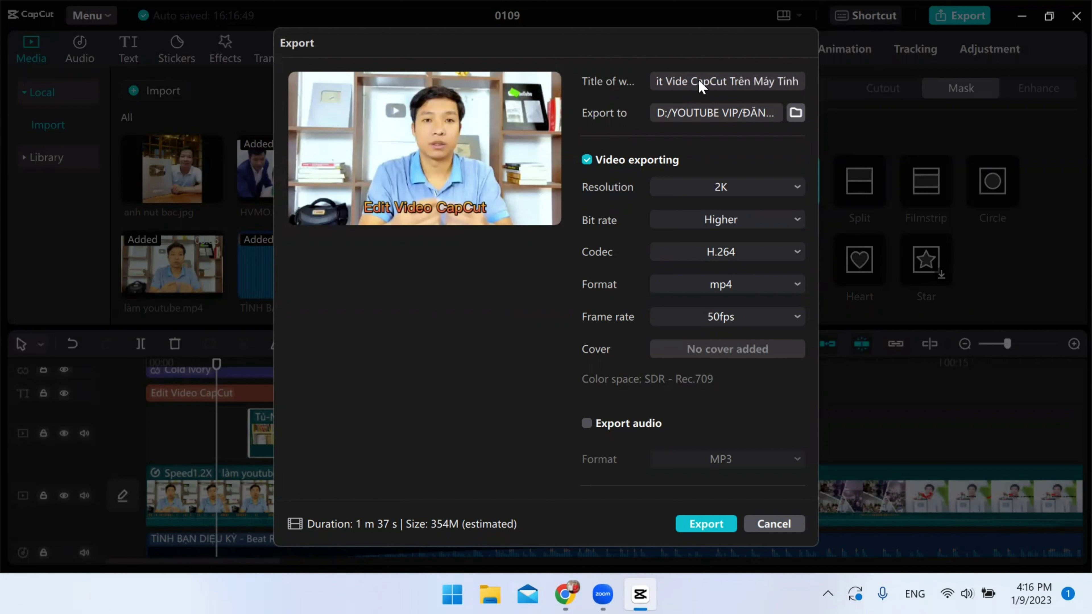
left_click(797, 111)
double_click(475, 209)
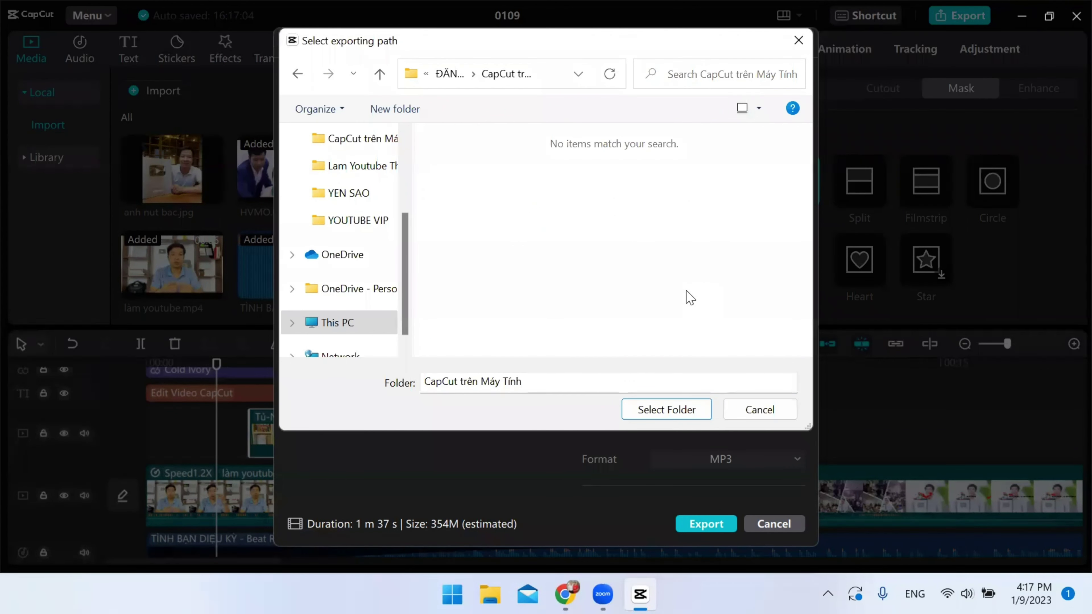
left_click(673, 414)
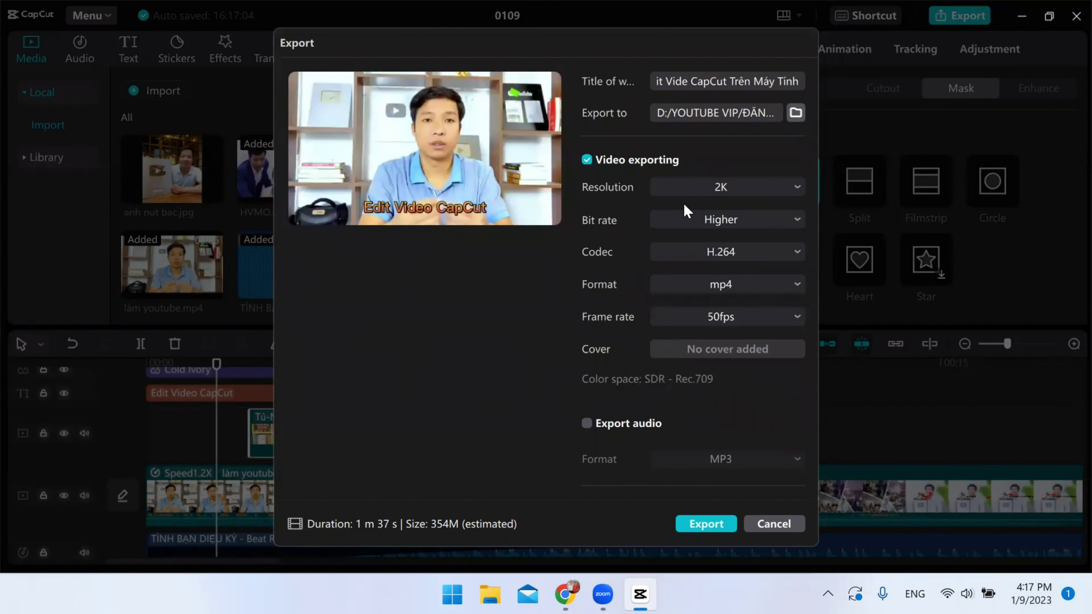
- Review the export's resolution and bit rate options, choosing 2K and Higher
left_click(763, 188)
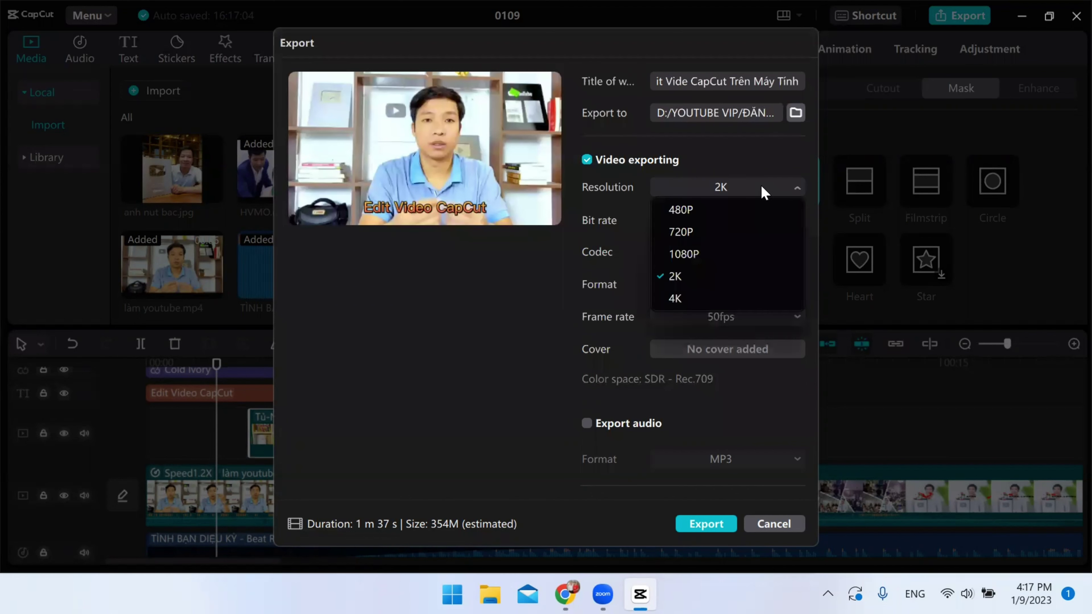
left_click(714, 254)
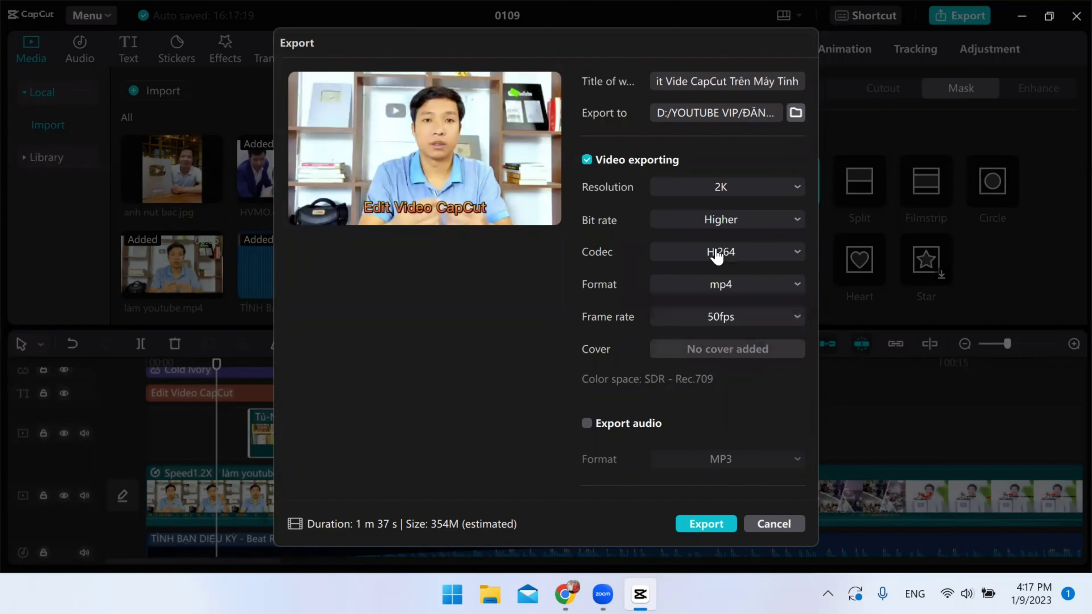
left_click(726, 187)
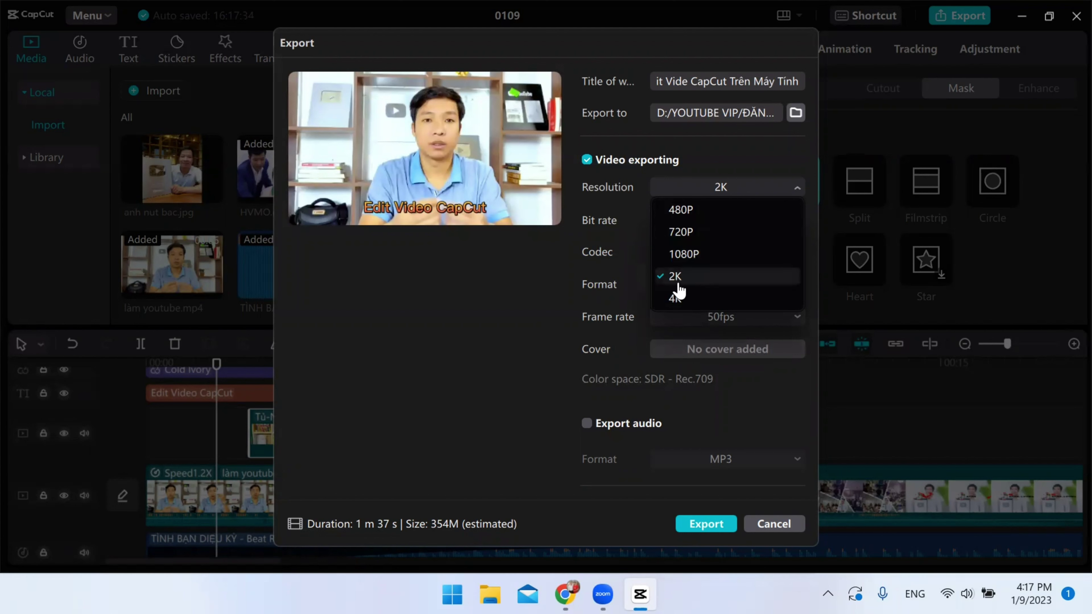
left_click(700, 276)
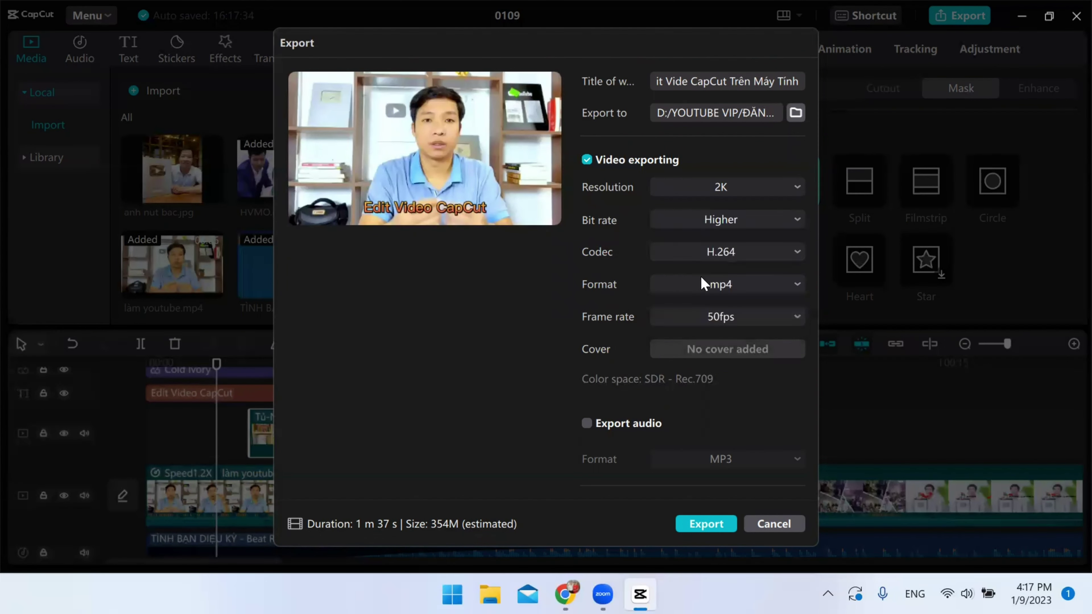
left_click(725, 222)
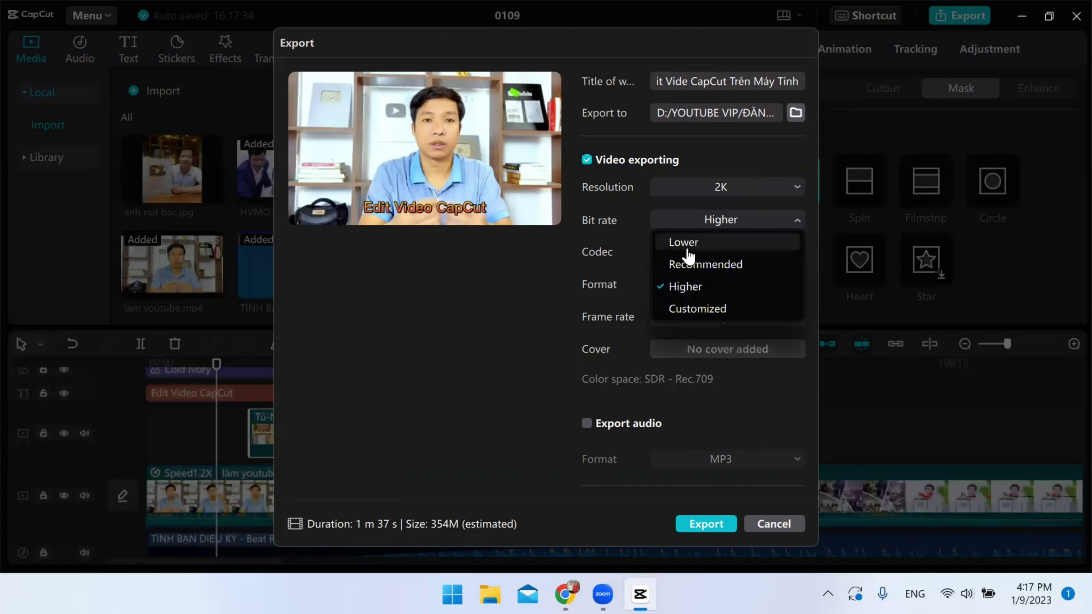
left_click(690, 288)
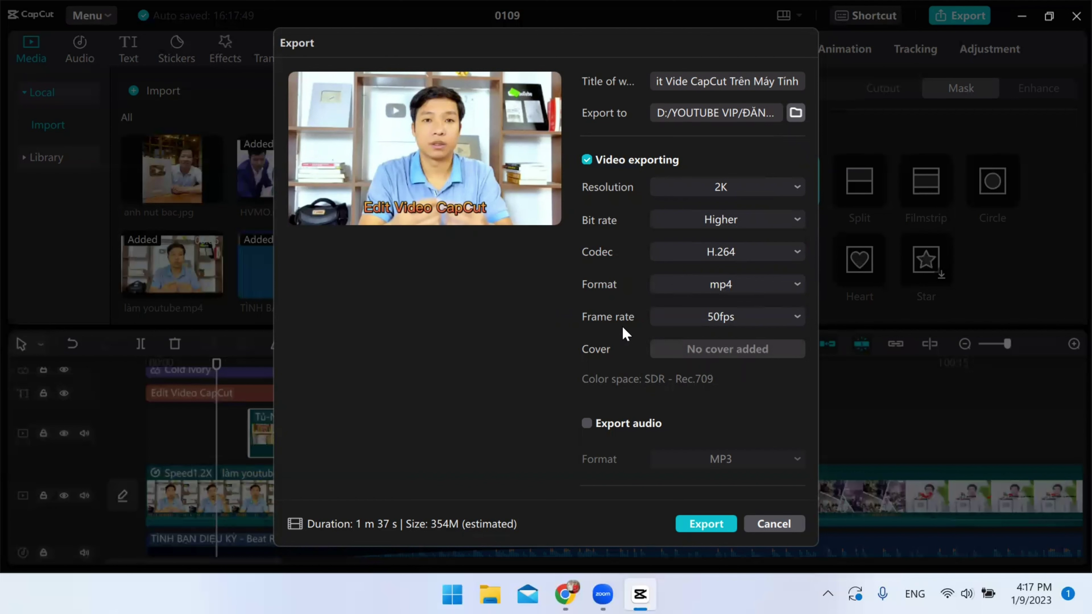
- Review the export's frame rate options and keep 50fps
left_click(716, 323)
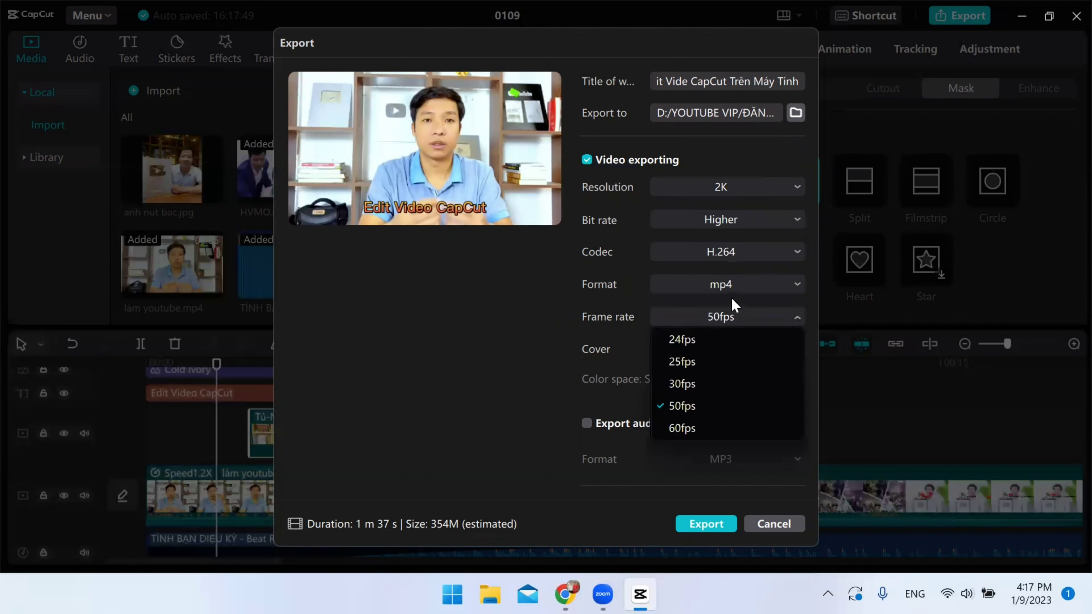
left_click(713, 330)
left_click(745, 323)
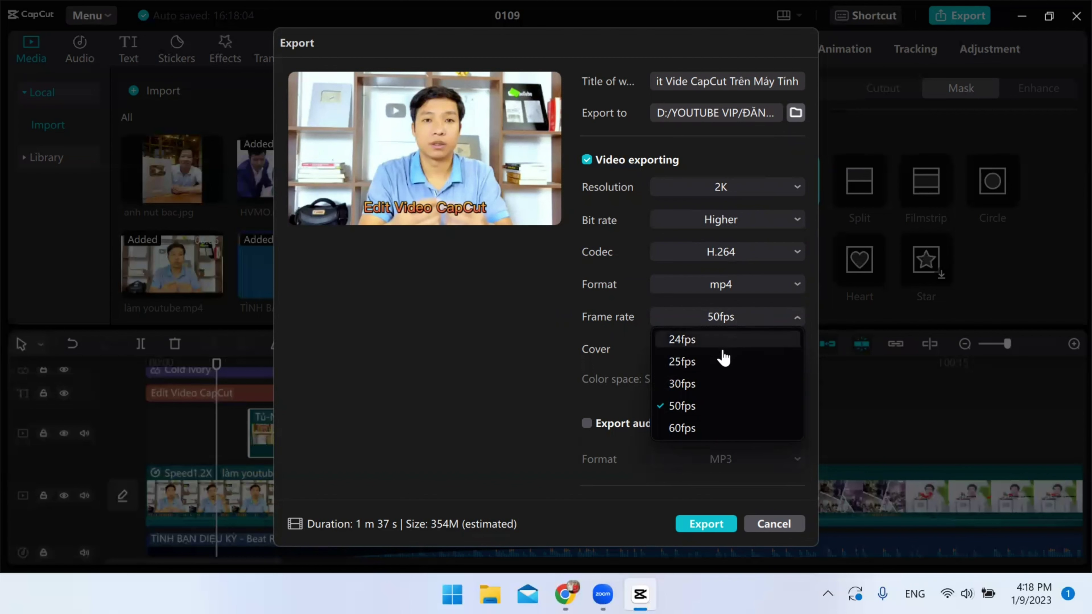
left_click(510, 373)
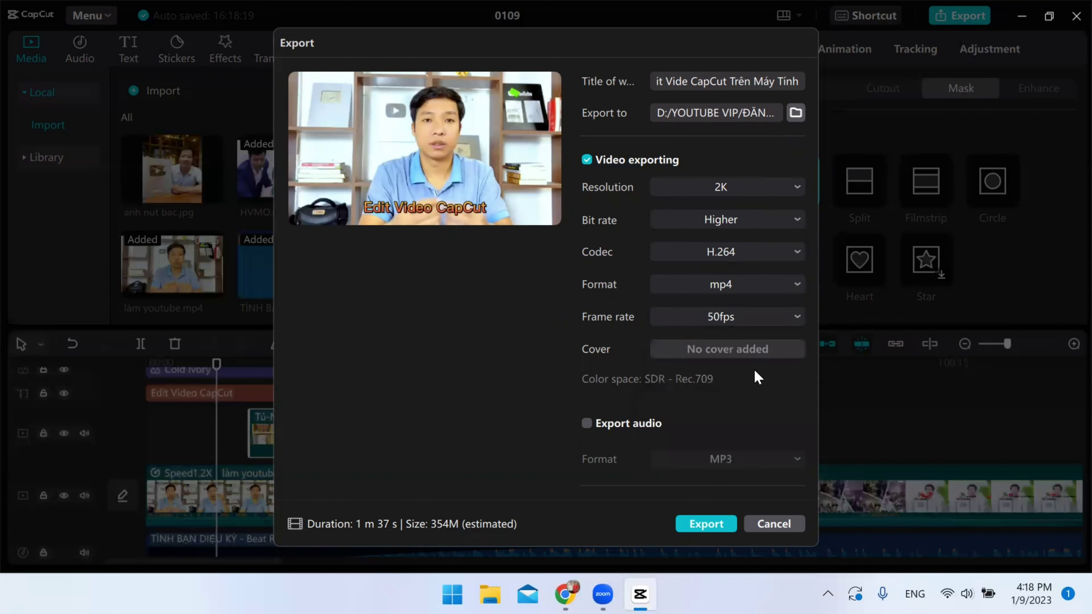